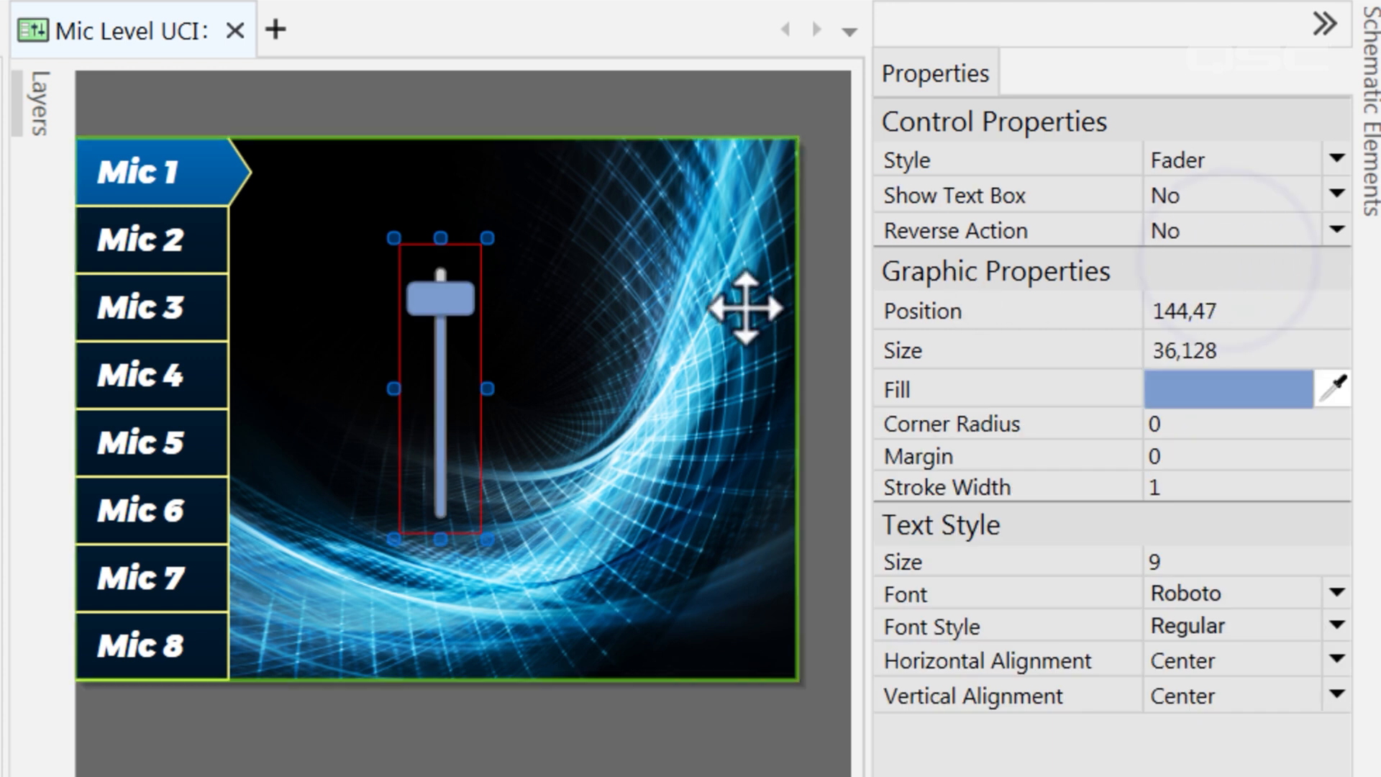
Enlarge the fader, then add a Custom Controls block with Group 1 as a Level knob (dB)
drag(477, 620, 561, 617)
click(640, 769)
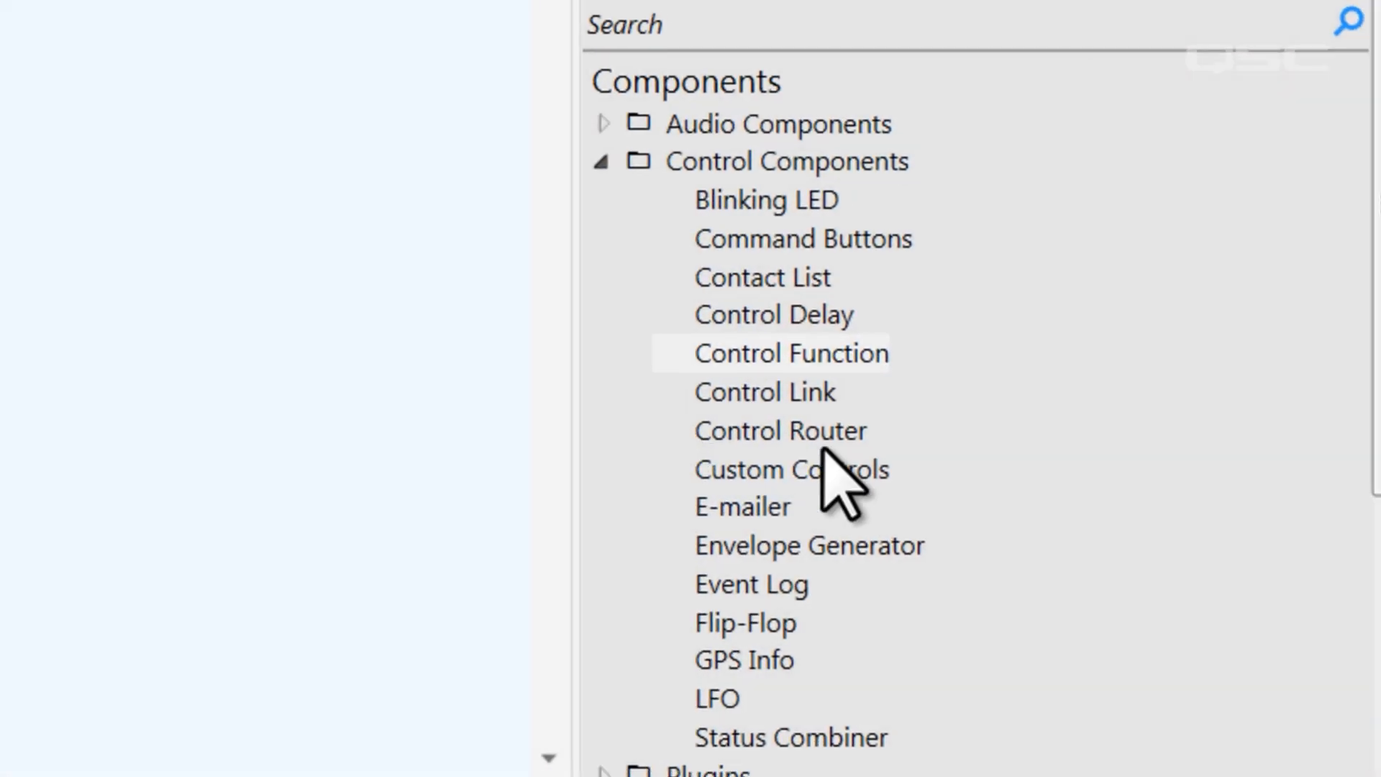
drag(853, 467, 109, 303)
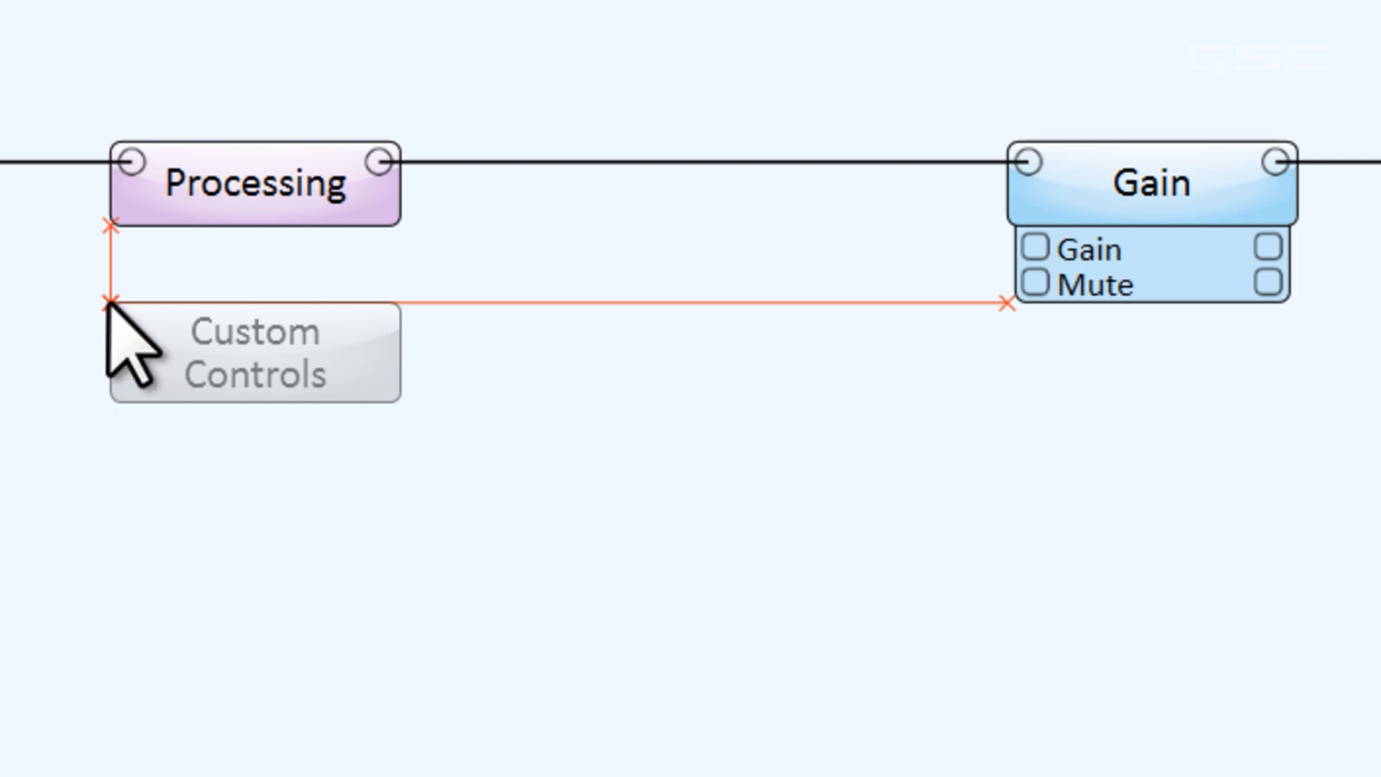
click(1222, 220)
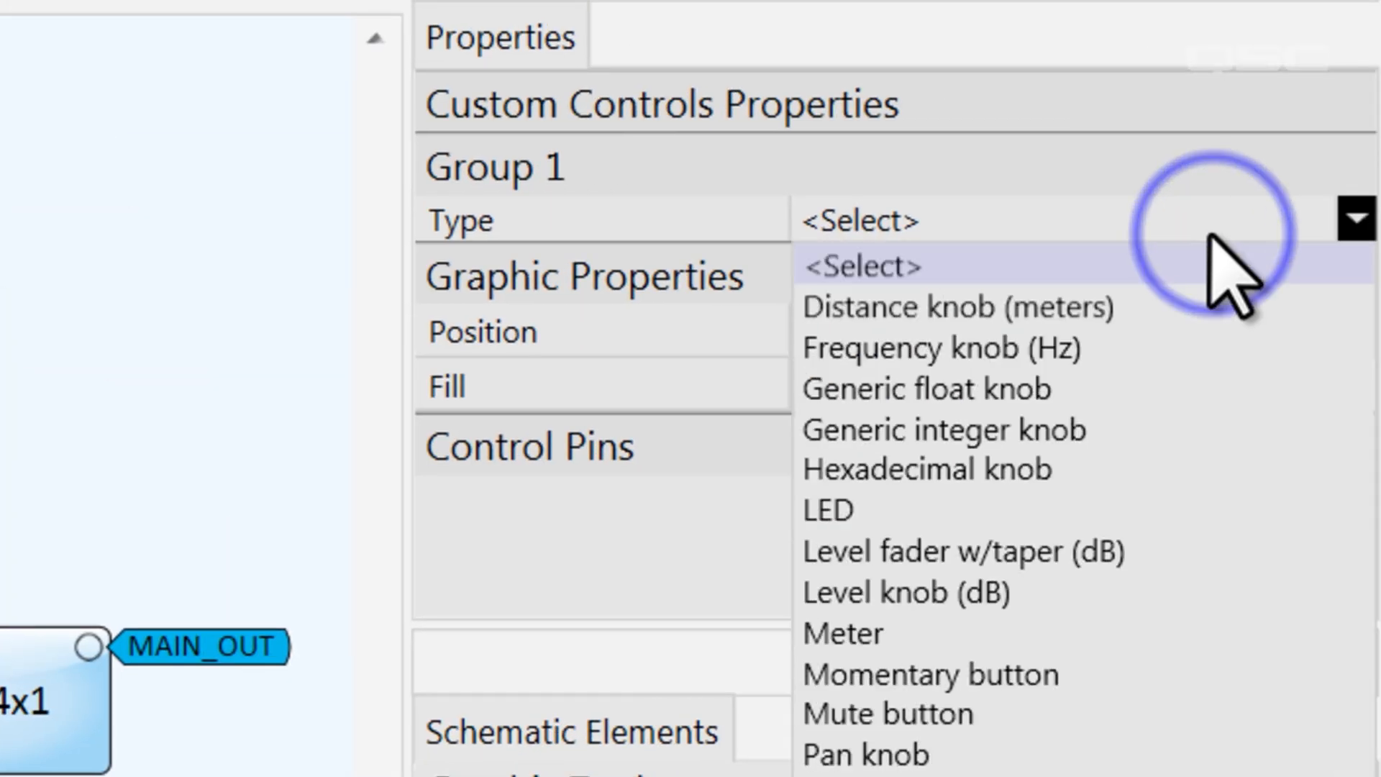
click(1202, 594)
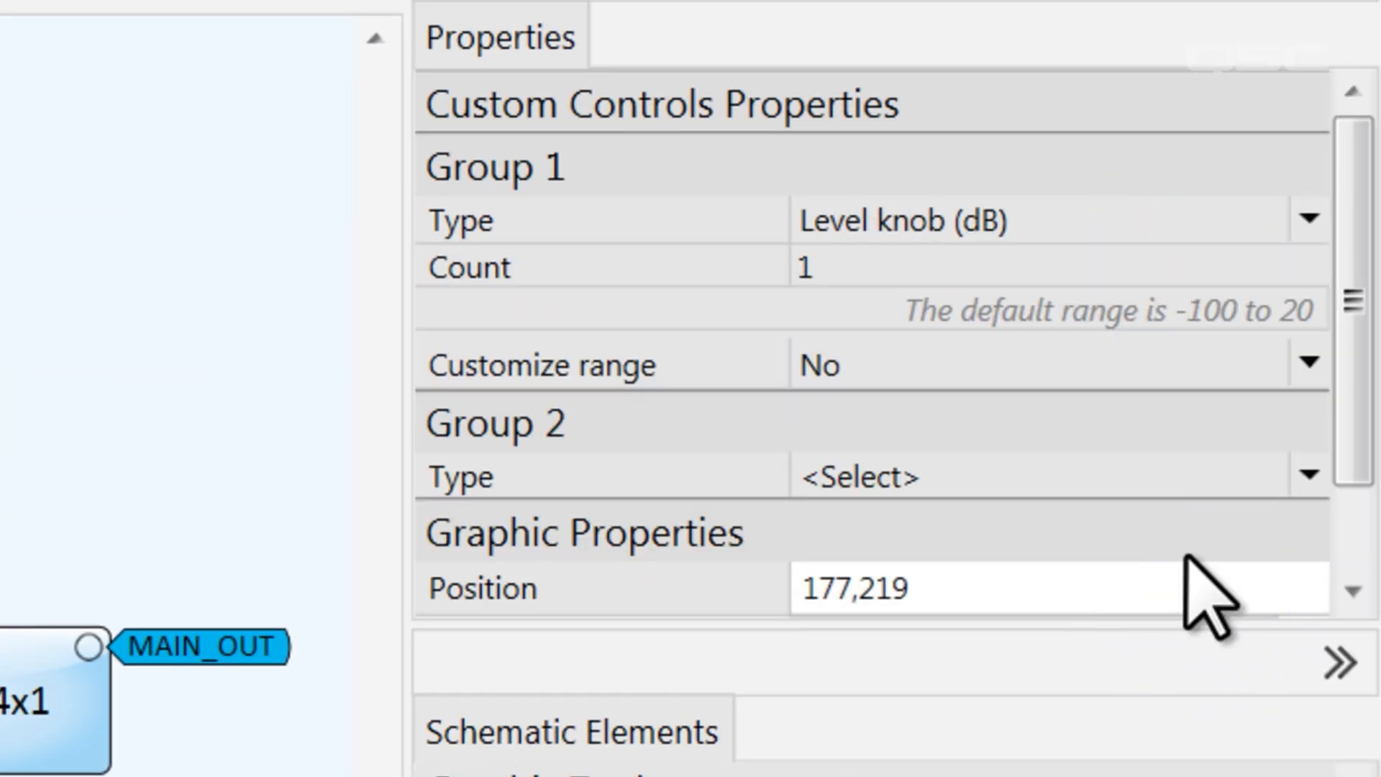
Customize the knob range to -20 to 5 dB and wire Level 1 to Gain's Gain input
click(1072, 355)
click(1069, 407)
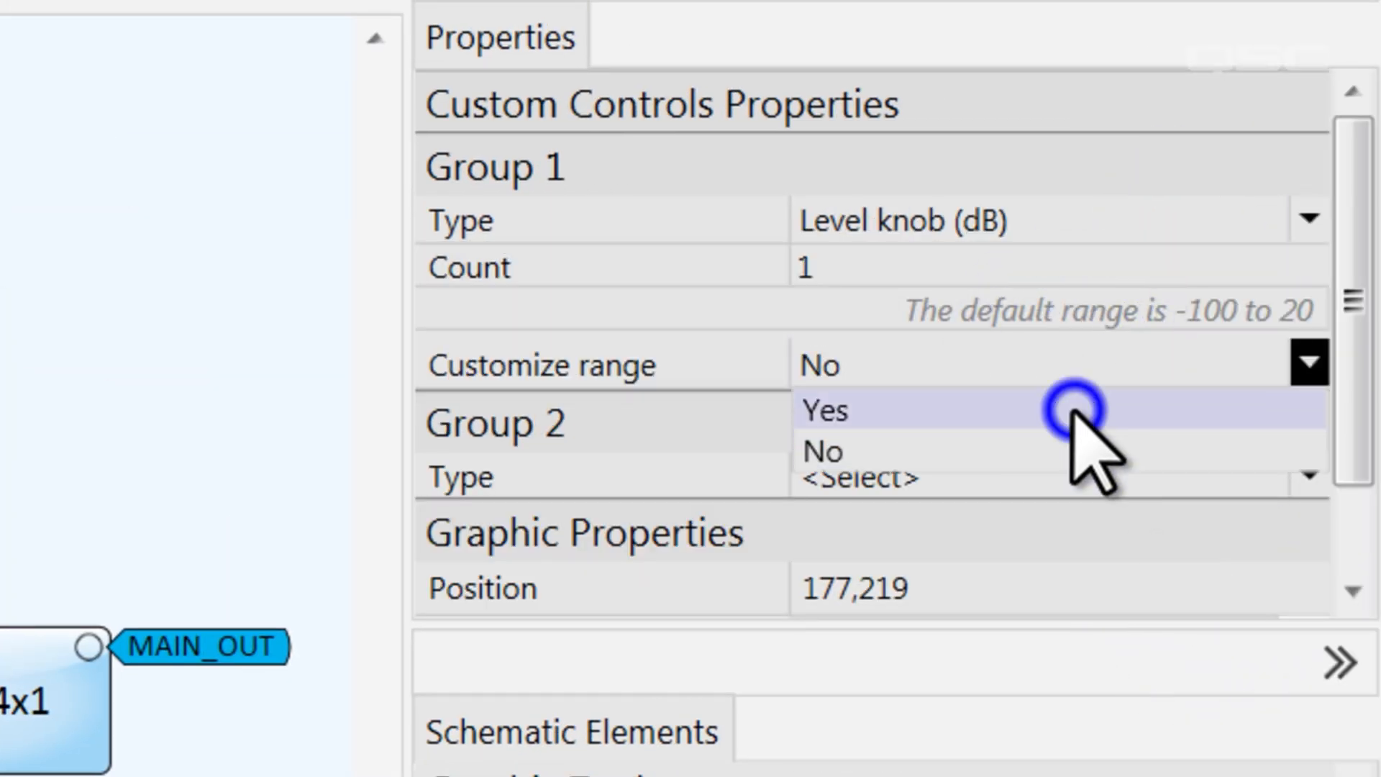
click(1021, 418)
text(-20)
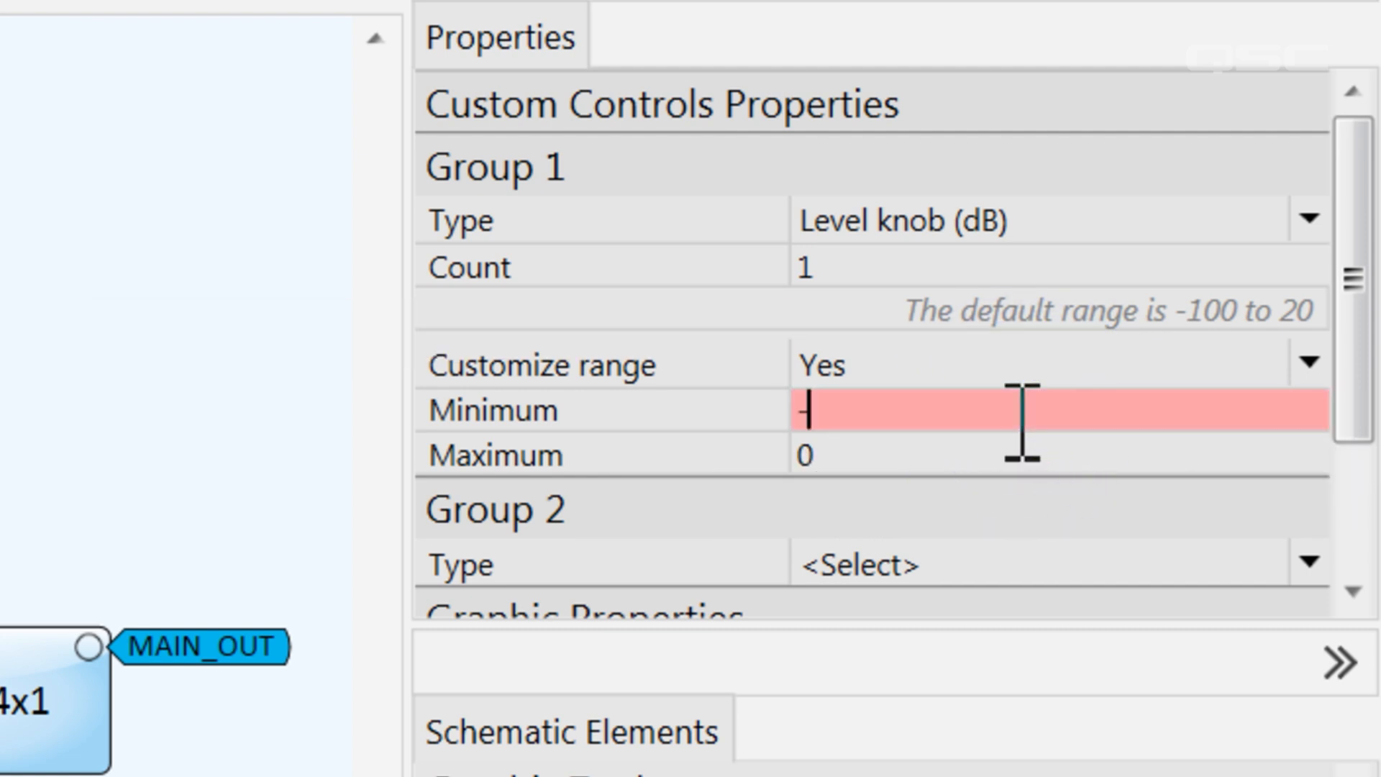
click(1014, 458)
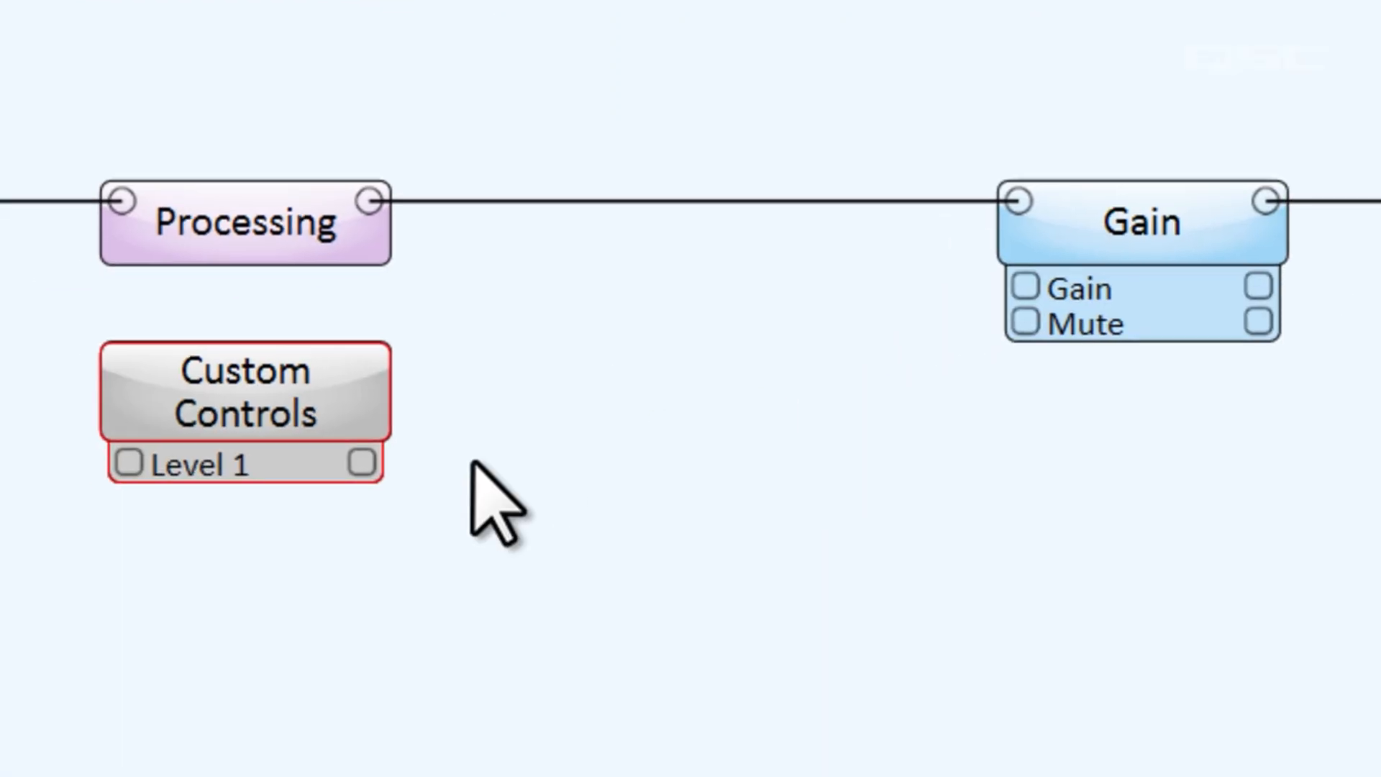
click(369, 471)
drag(372, 473, 1025, 289)
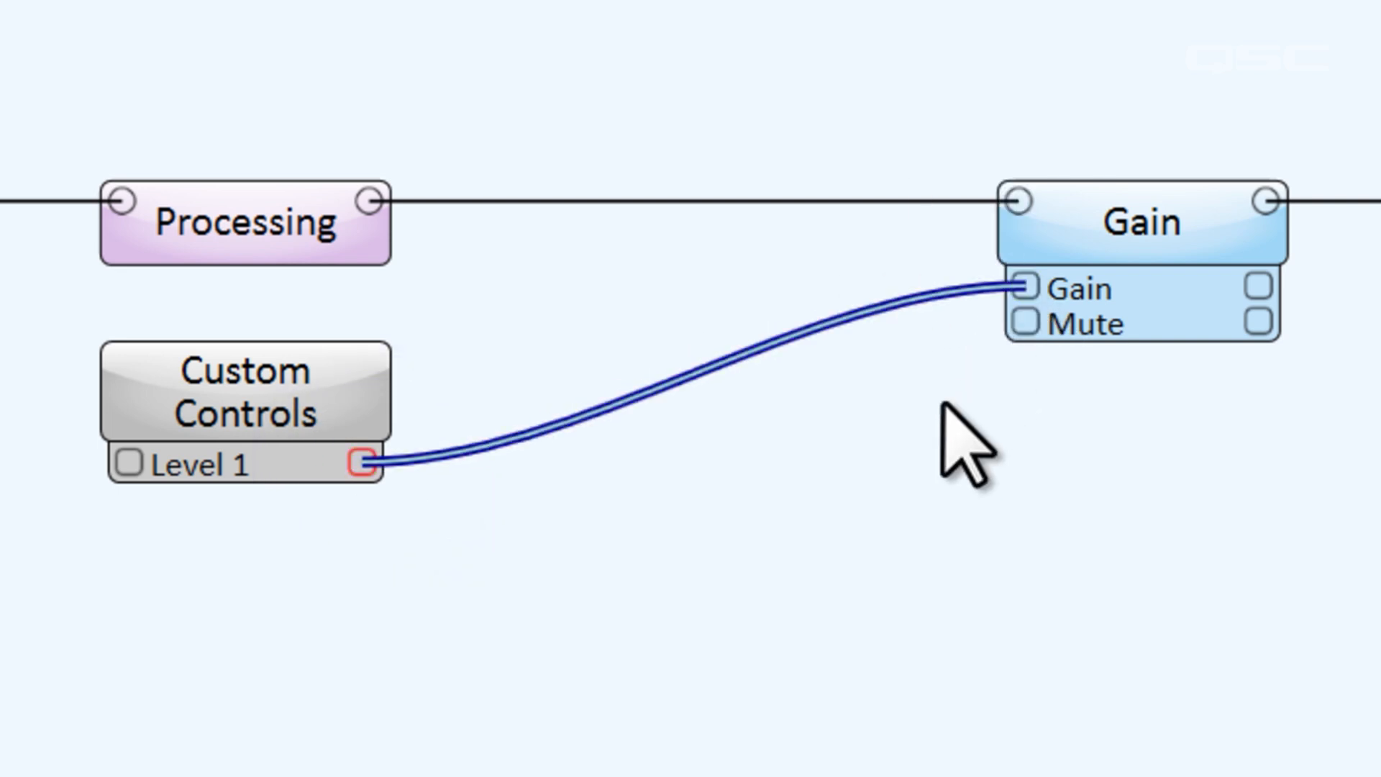
Drag the Mute button from the Gain block's panel onto the Mic Level UCI next to the fader
double_click(237, 402)
click(675, 686)
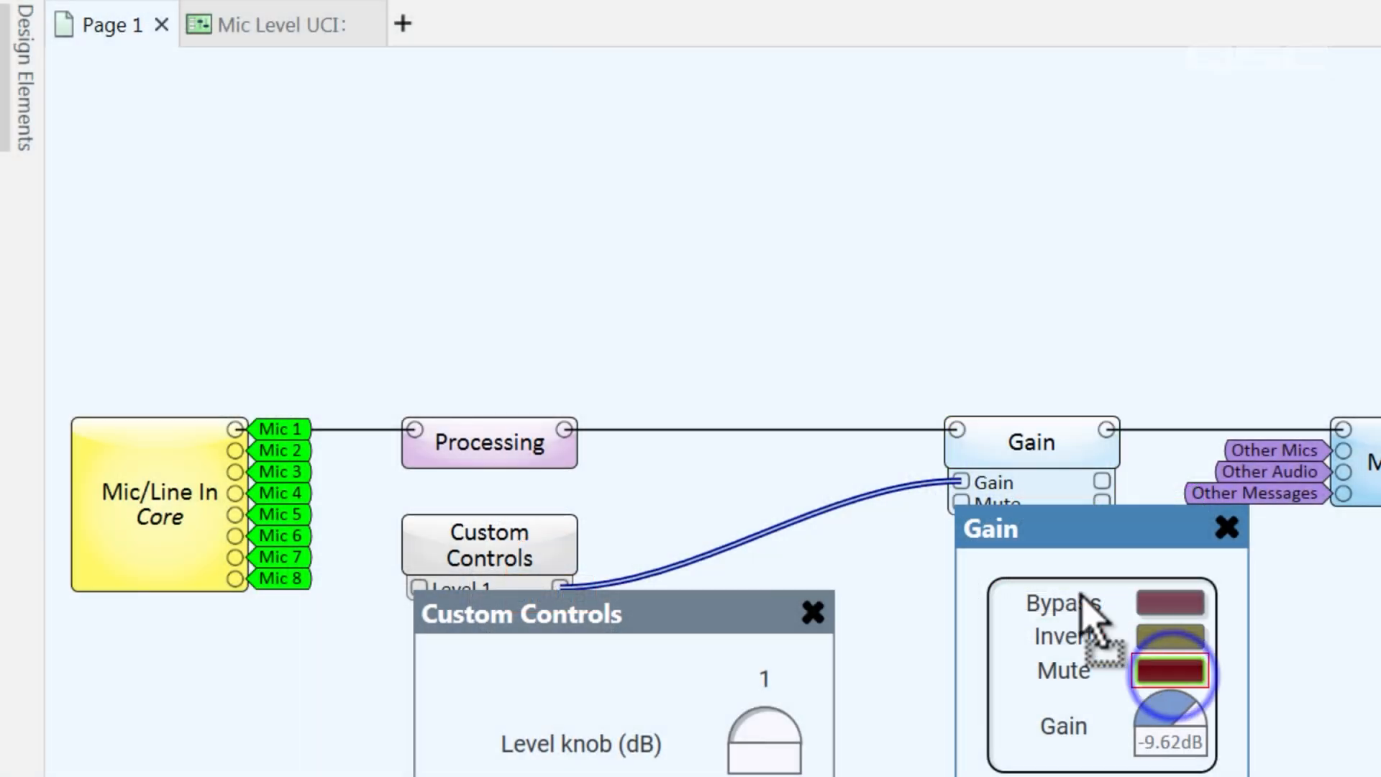
drag(1081, 597, 365, 64)
drag(305, 31, 668, 411)
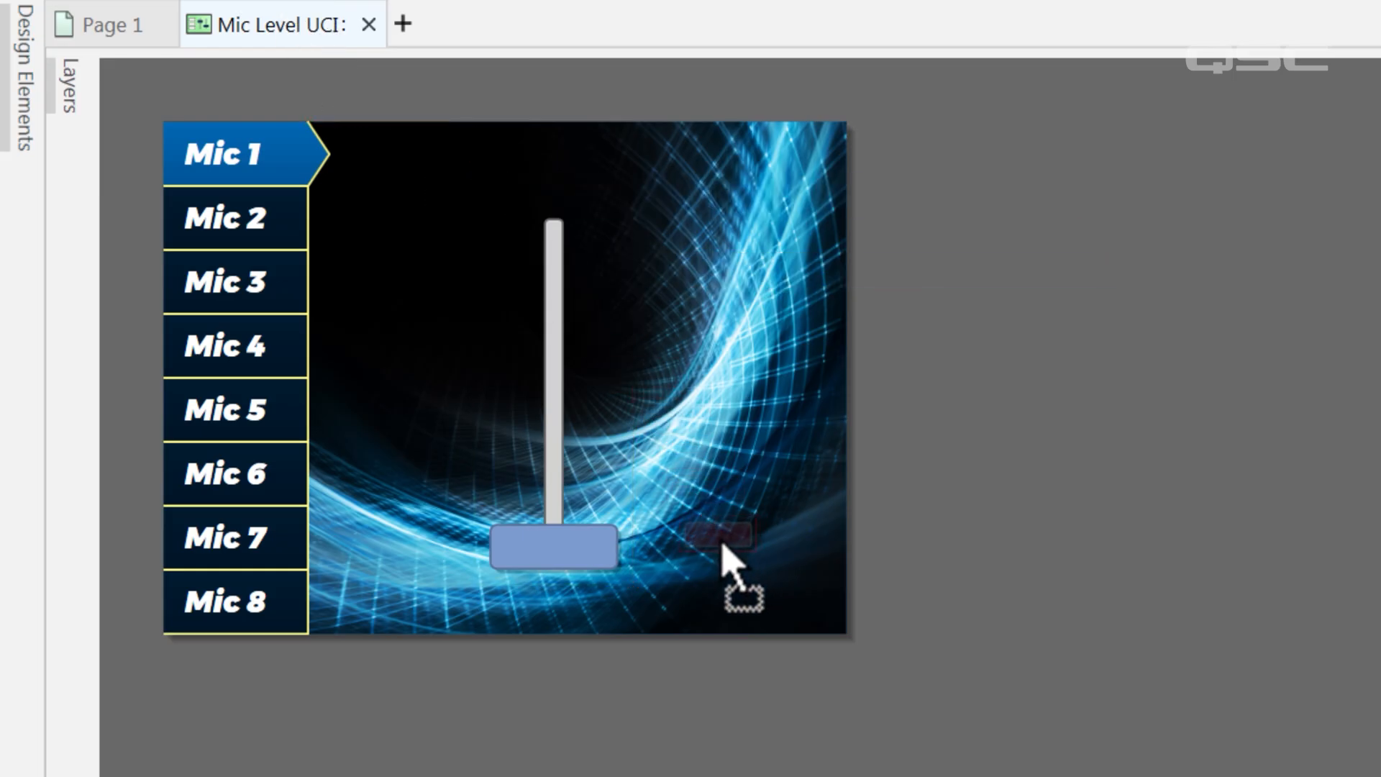
drag(728, 541, 728, 541)
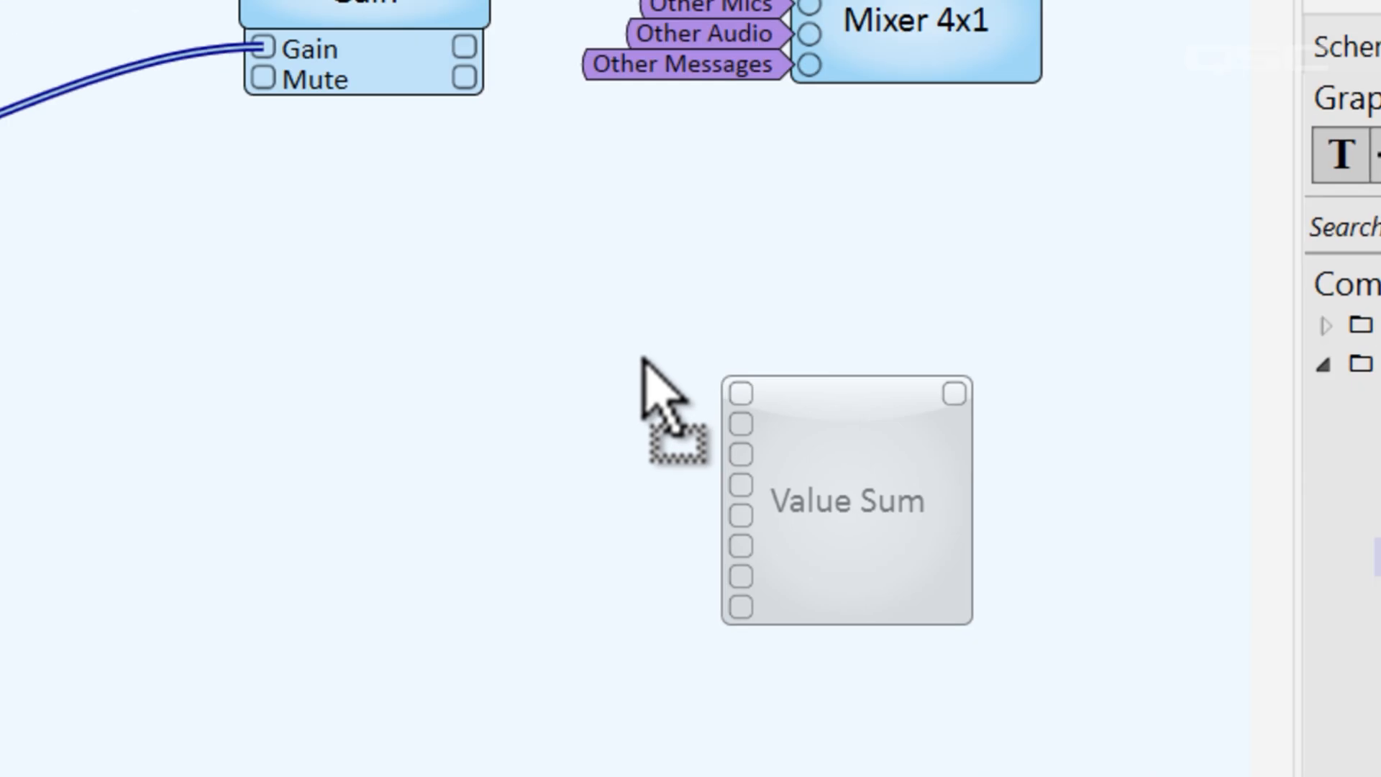
Add a Control Function block and make Custom Controls Group 2 a toggle button
mouse_move(648, 386)
mouse_down()
mouse_move(811, 469)
mouse_move(658, 409)
mouse_up()
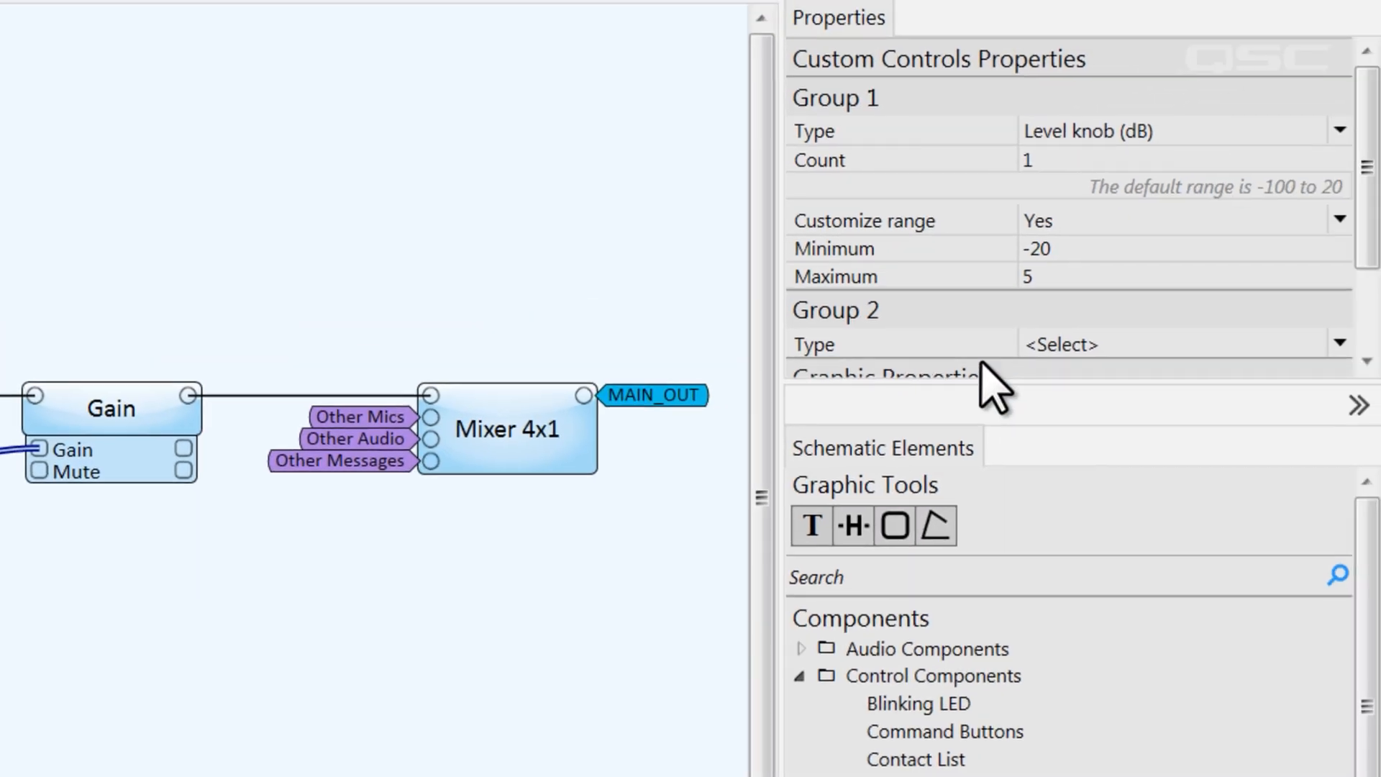
click(1124, 343)
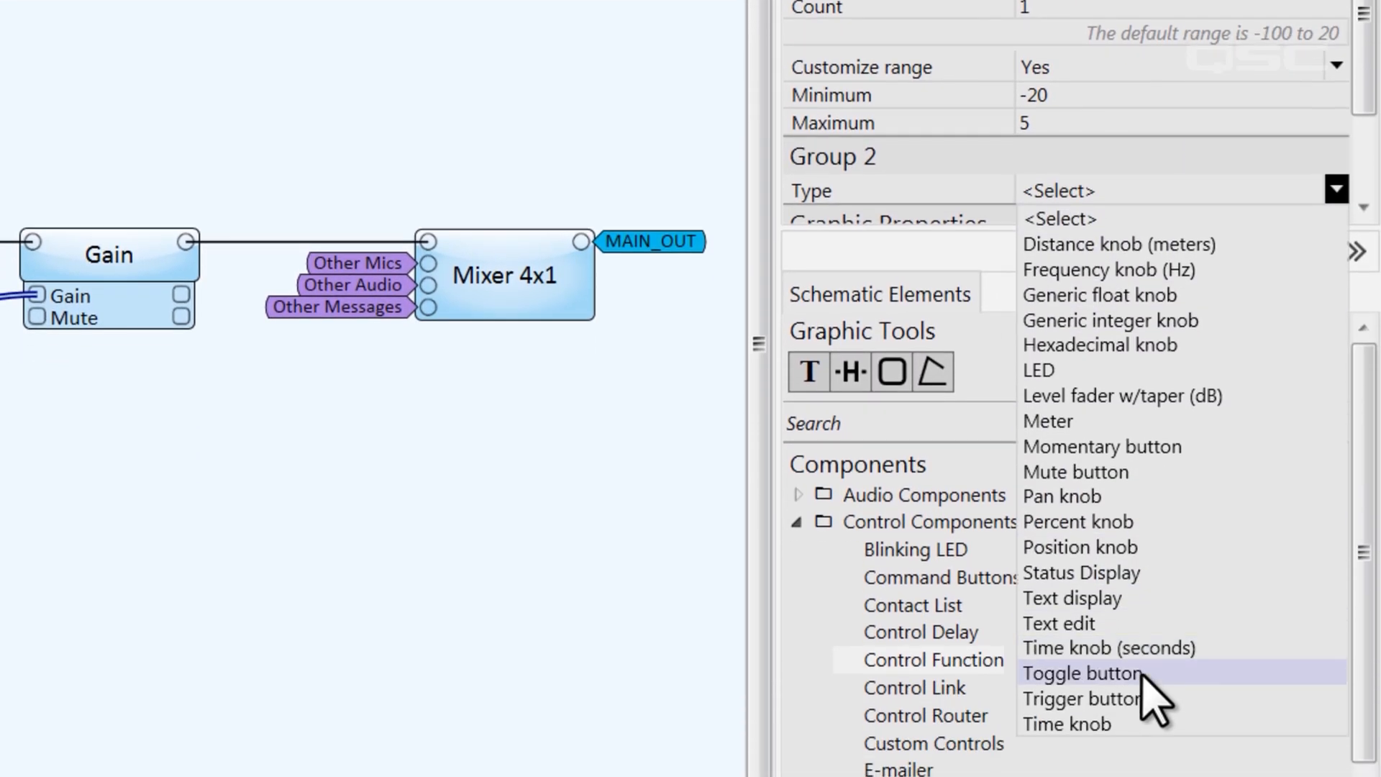
click(1142, 675)
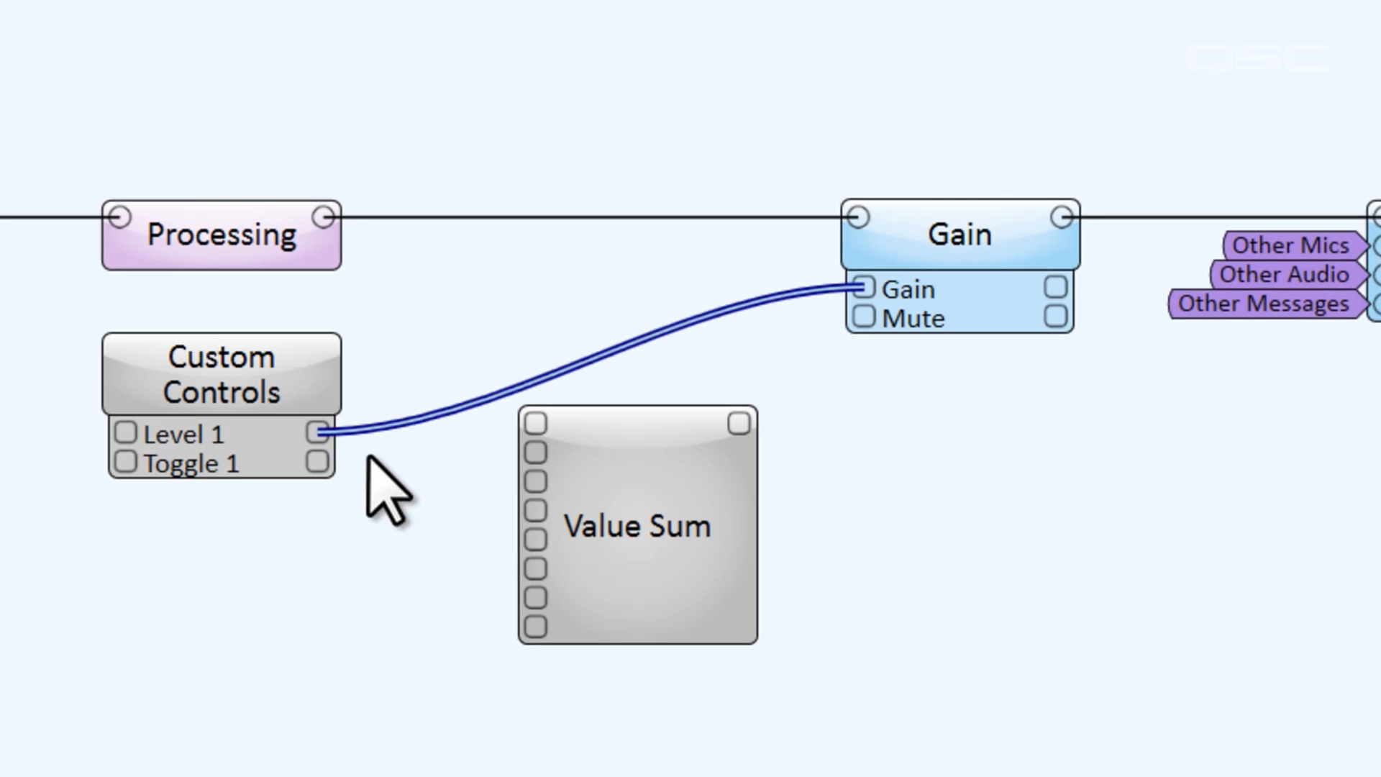
Wire Level 1 and Toggle 1 into the function, its output to Gain's Mute, and set it to Position Equal
drag(317, 432, 535, 423)
drag(322, 464, 535, 451)
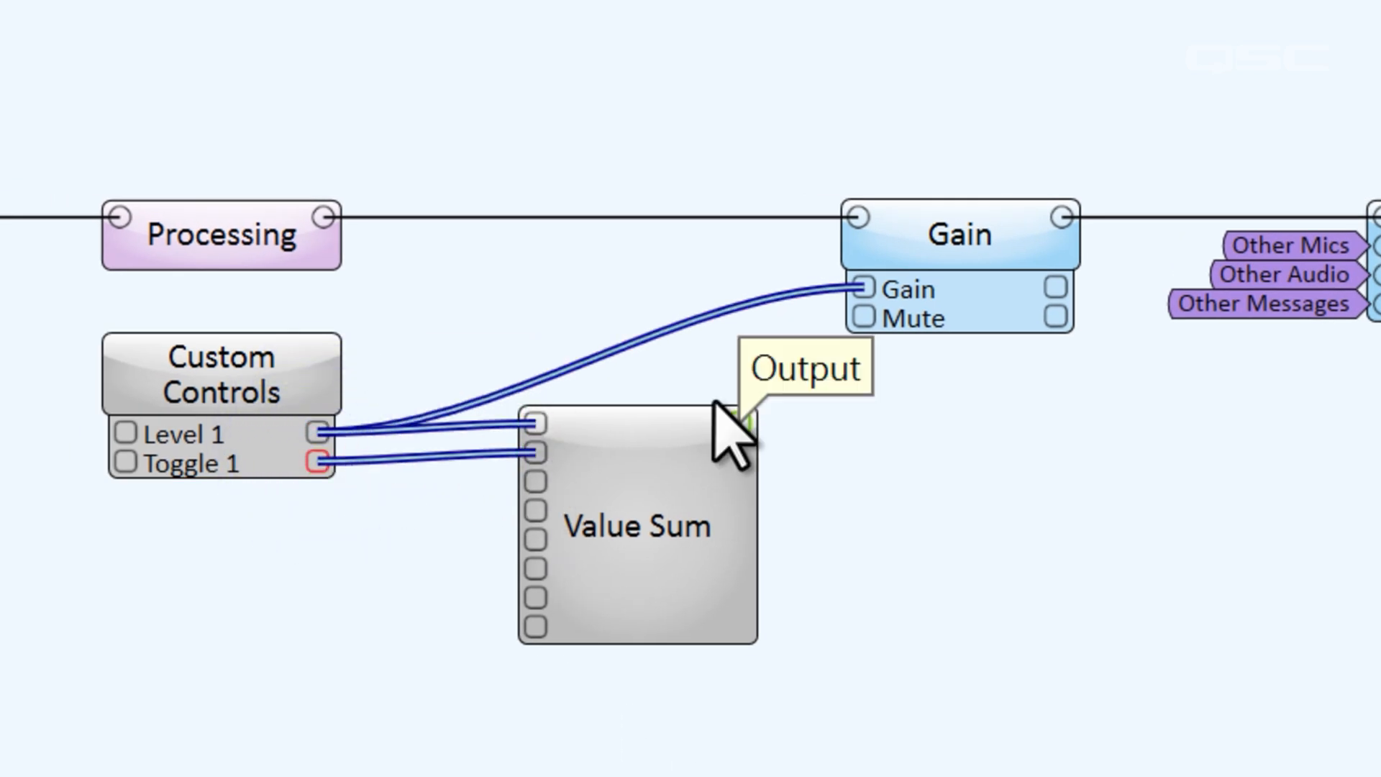
drag(738, 408, 864, 316)
click(703, 543)
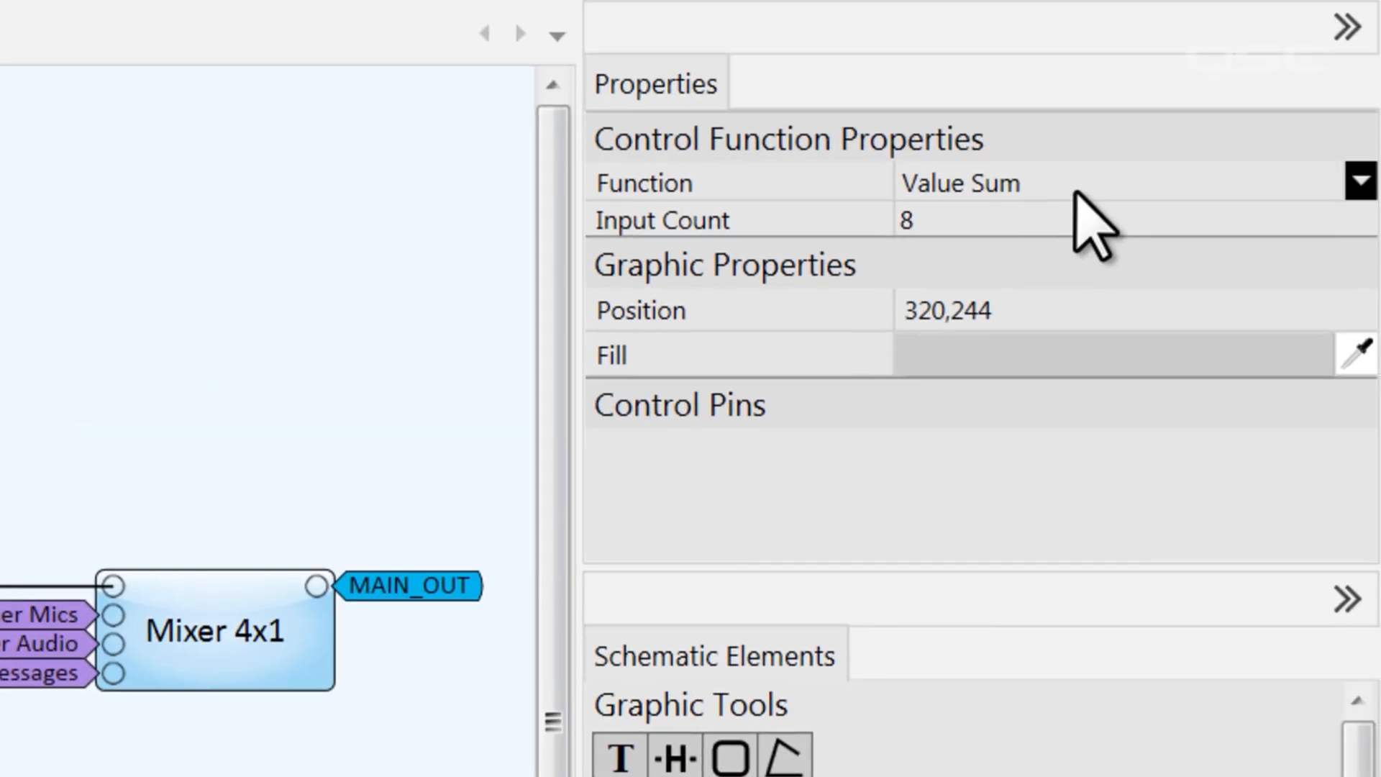
click(1079, 184)
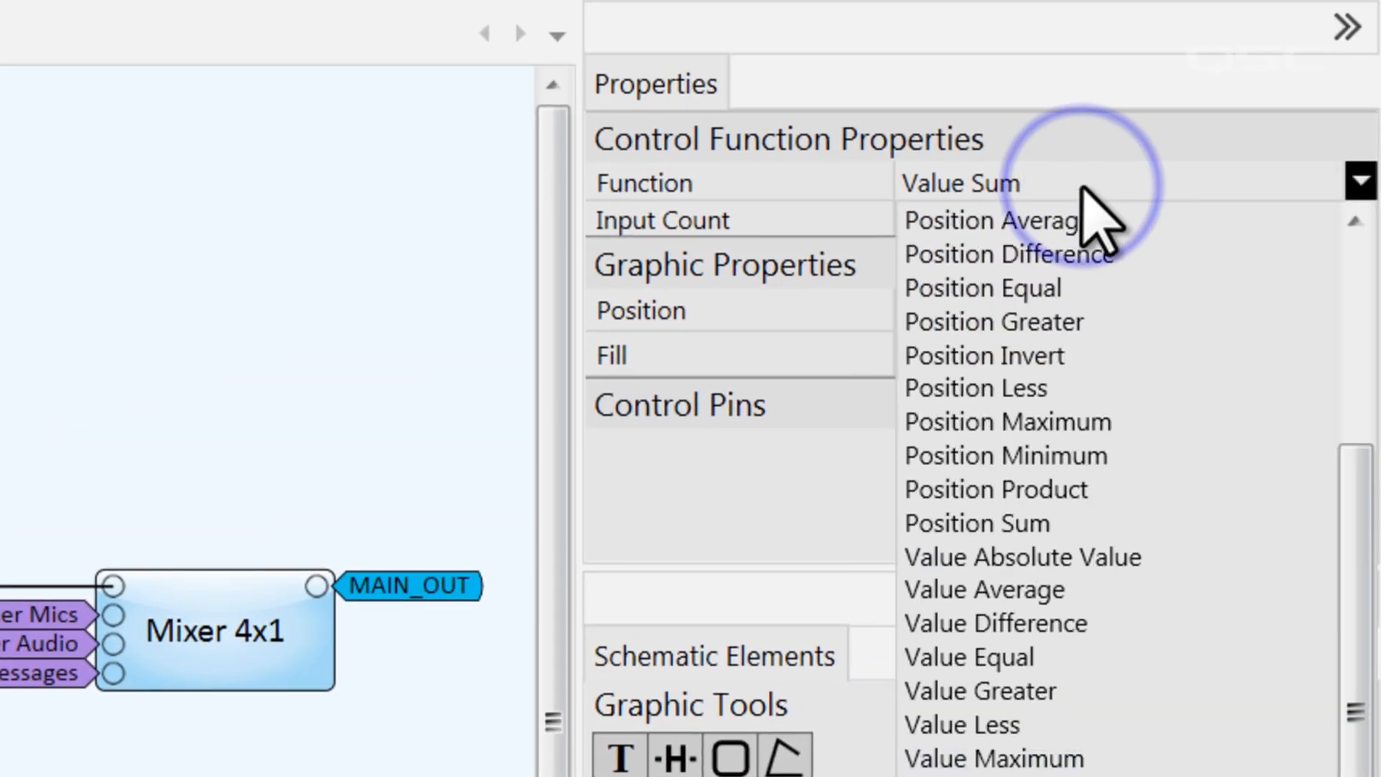
click(1151, 287)
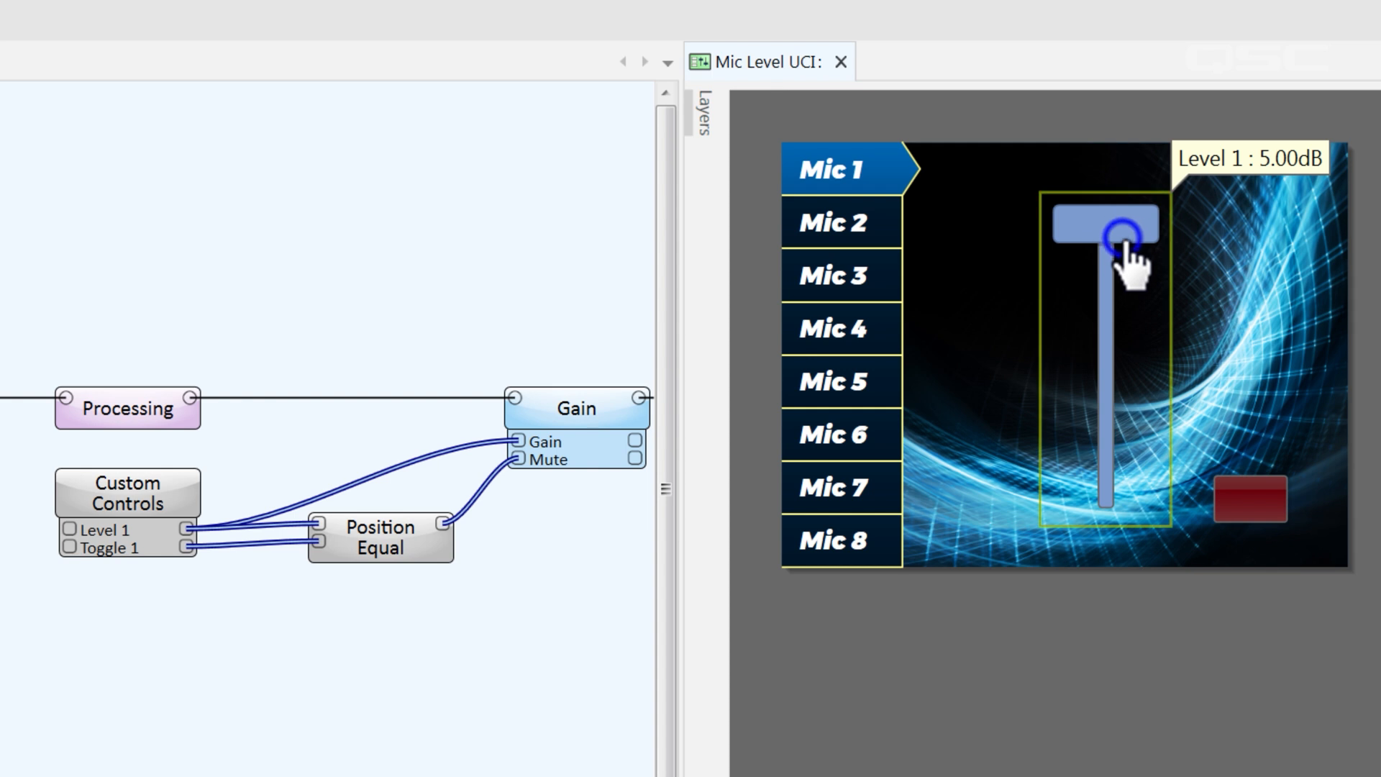
Drag the UCI fader to -20 dB to mute, raise it to unmute, then switch Mute on
drag(1124, 241, 1130, 587)
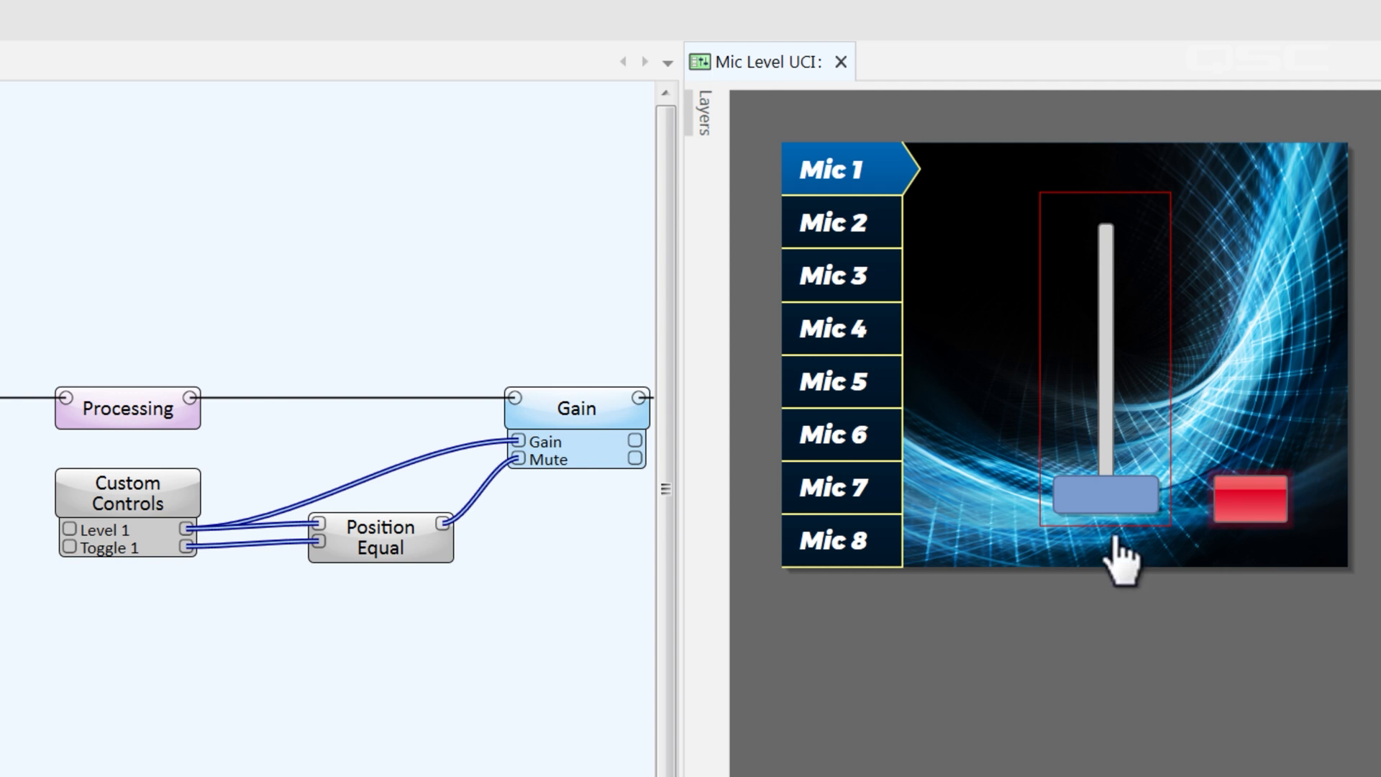
drag(1101, 493, 1108, 361)
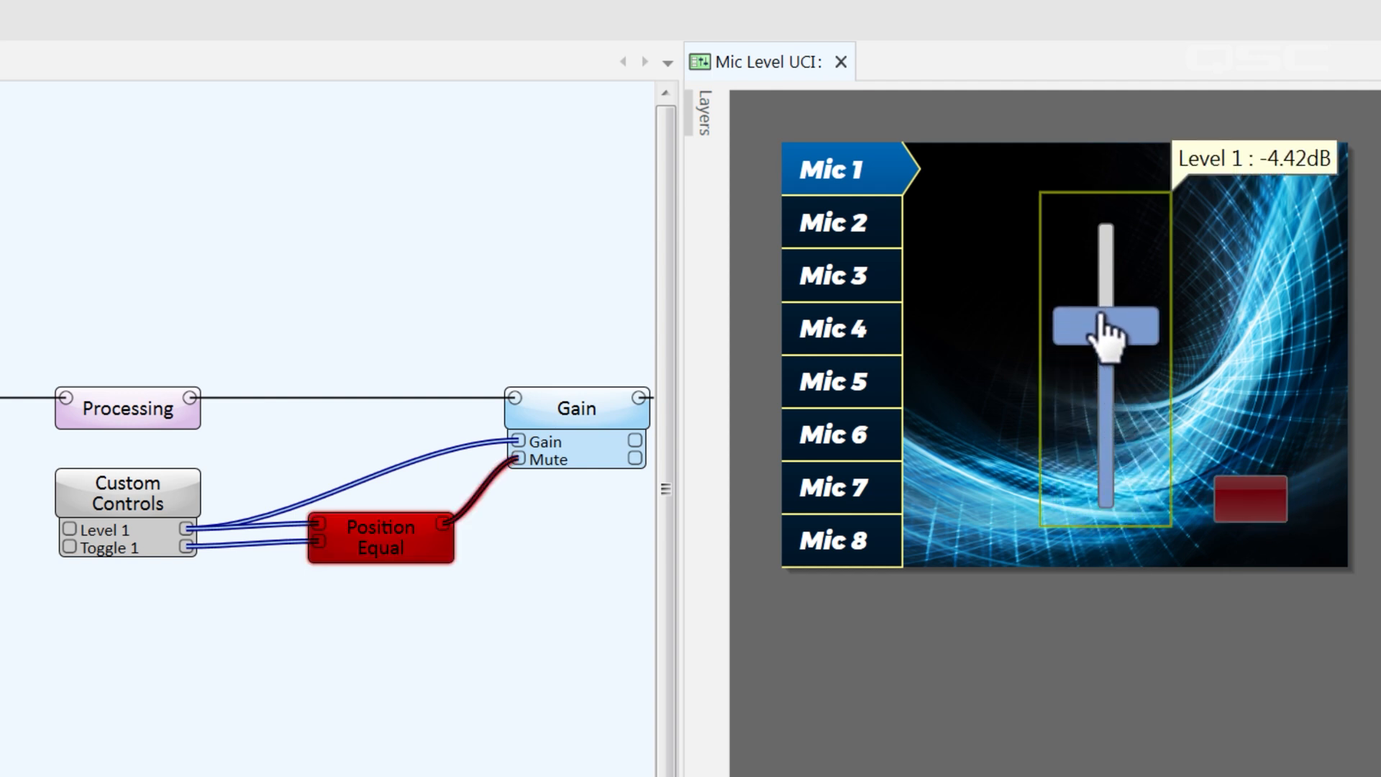
drag(1135, 564, 1150, 625)
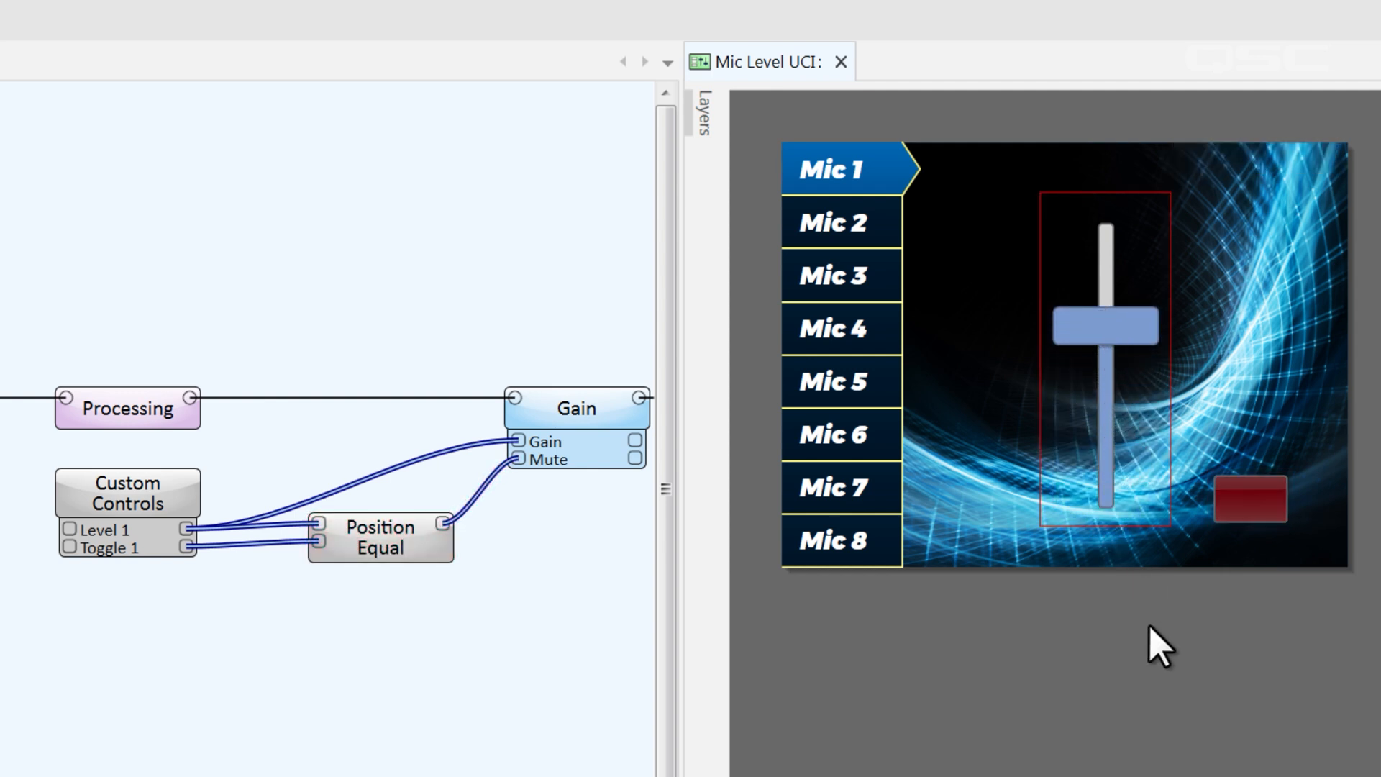
click(1279, 507)
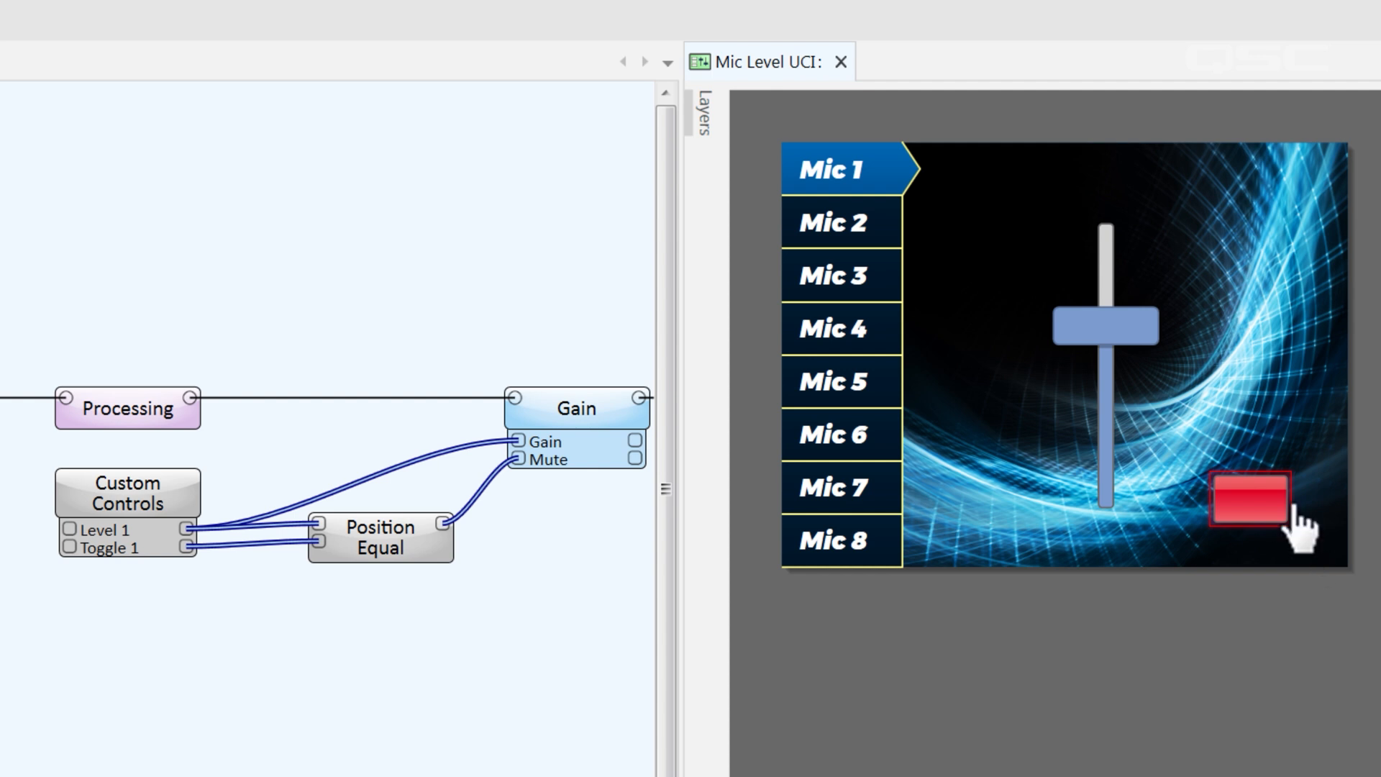
mouse_move(1116, 325)
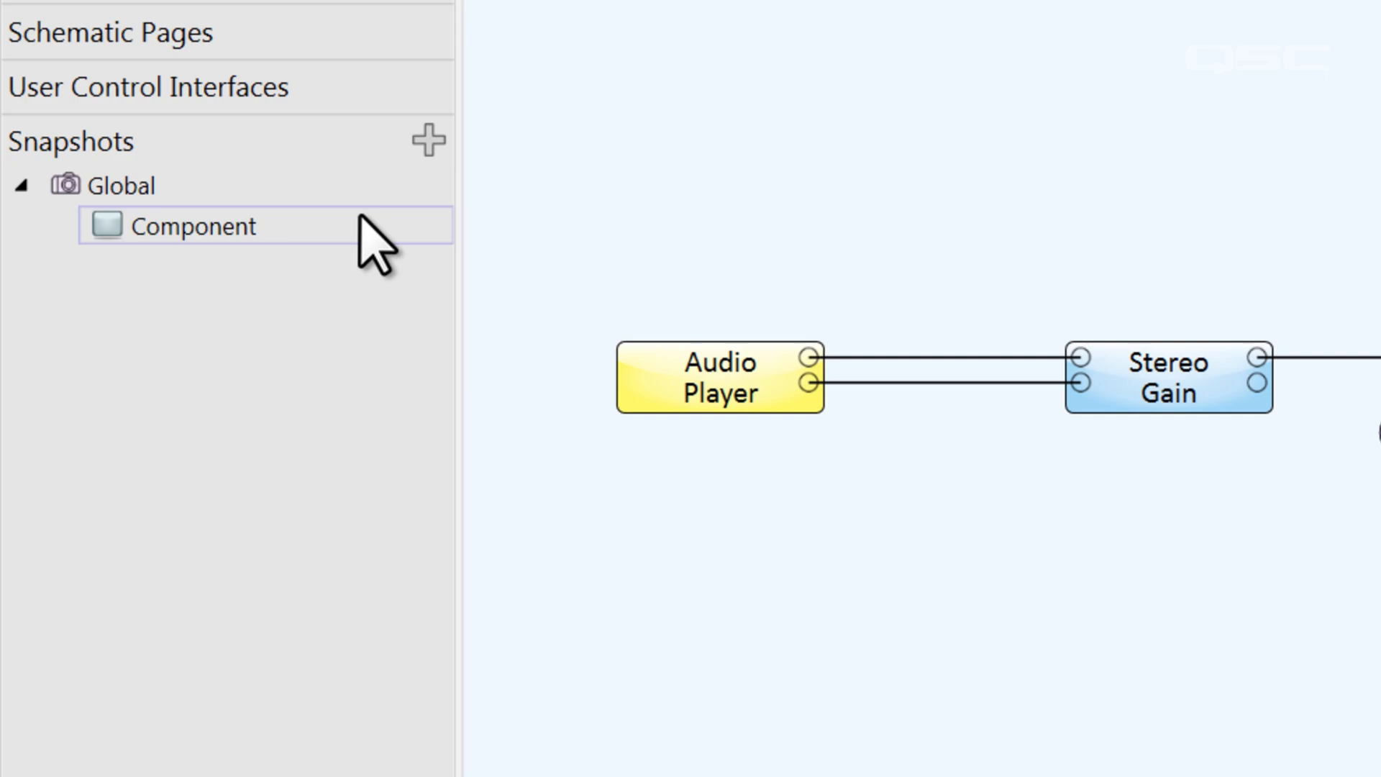
Create Snapshot Bank 1 and add the Stereo Gain level control to it
click(421, 139)
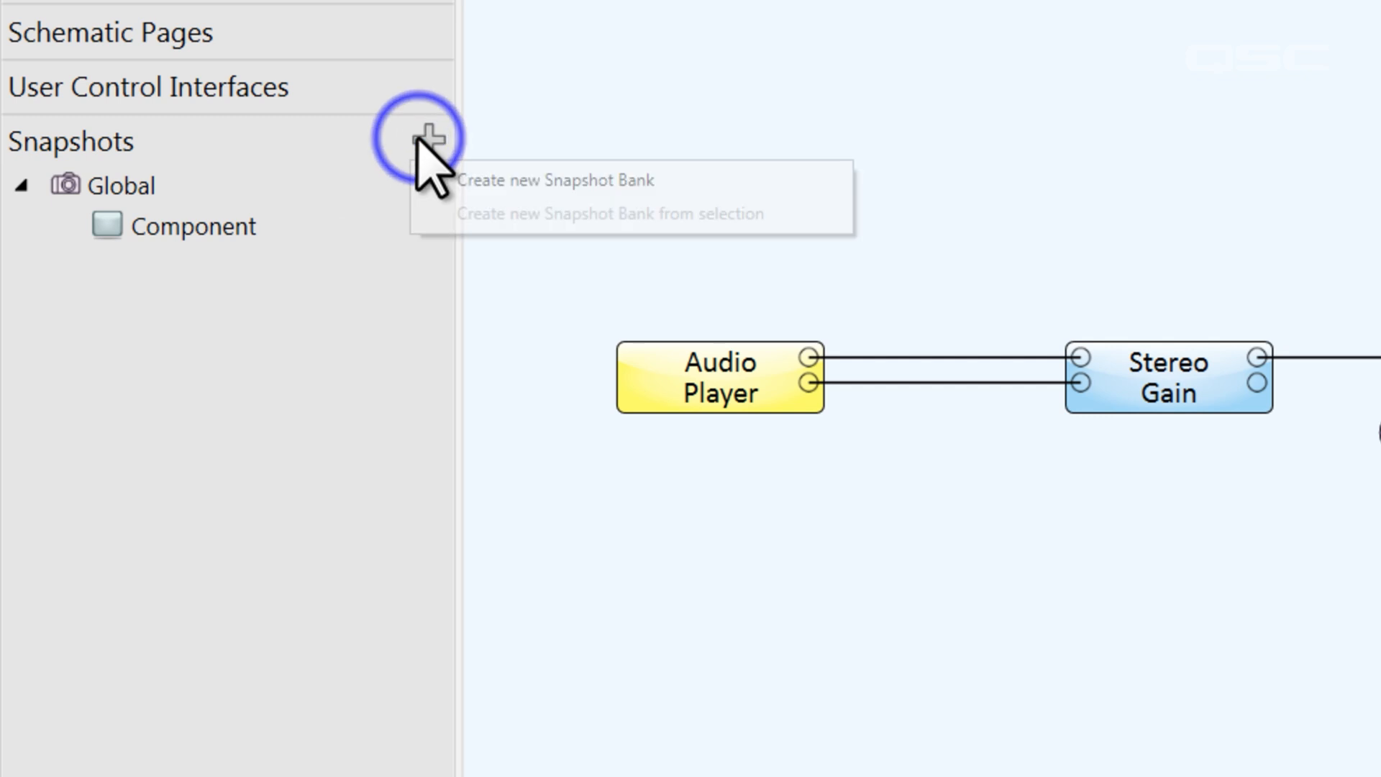
click(714, 193)
double_click(1128, 366)
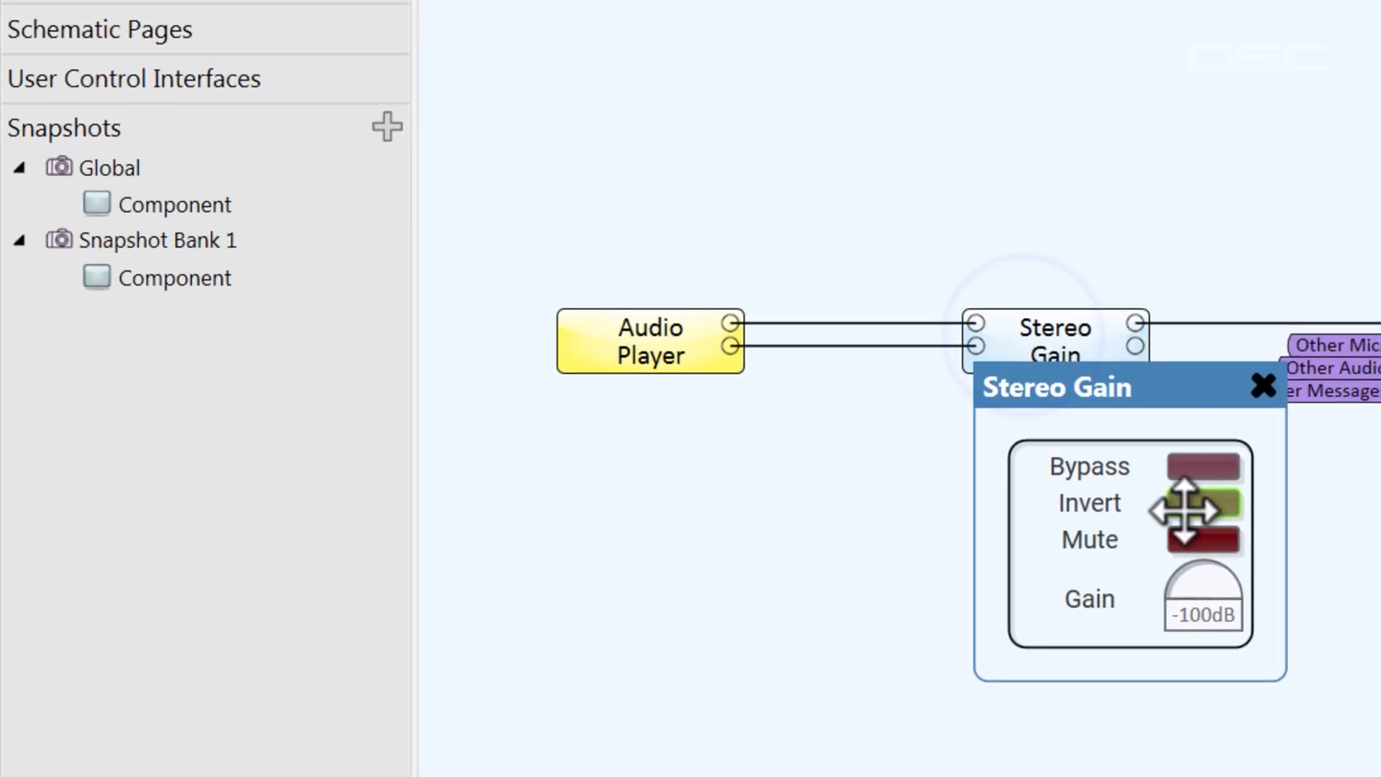
drag(1202, 592, 277, 252)
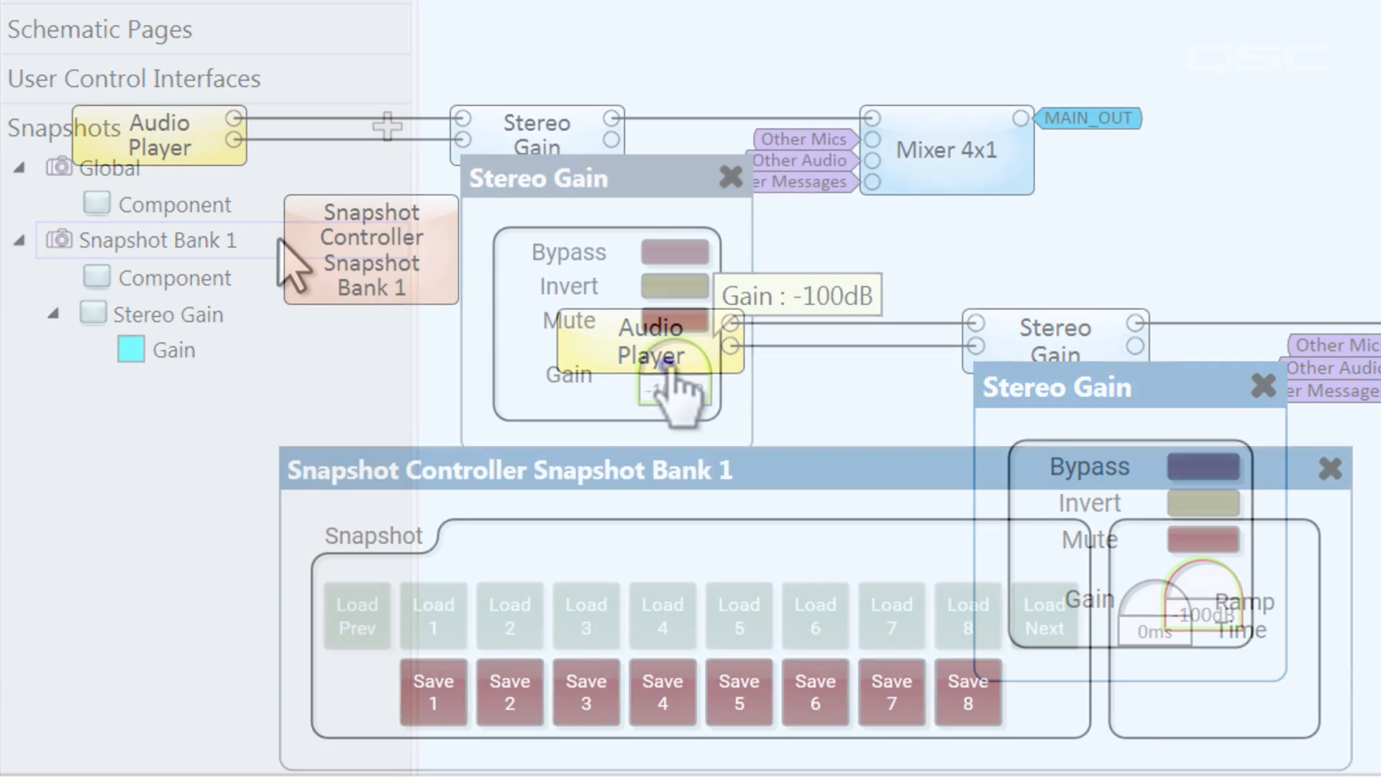
Save the gain at 5 dB as snapshot 1 and at -10 dB as snapshot 2, then add a Flip-Flop
drag(669, 373, 845, 396)
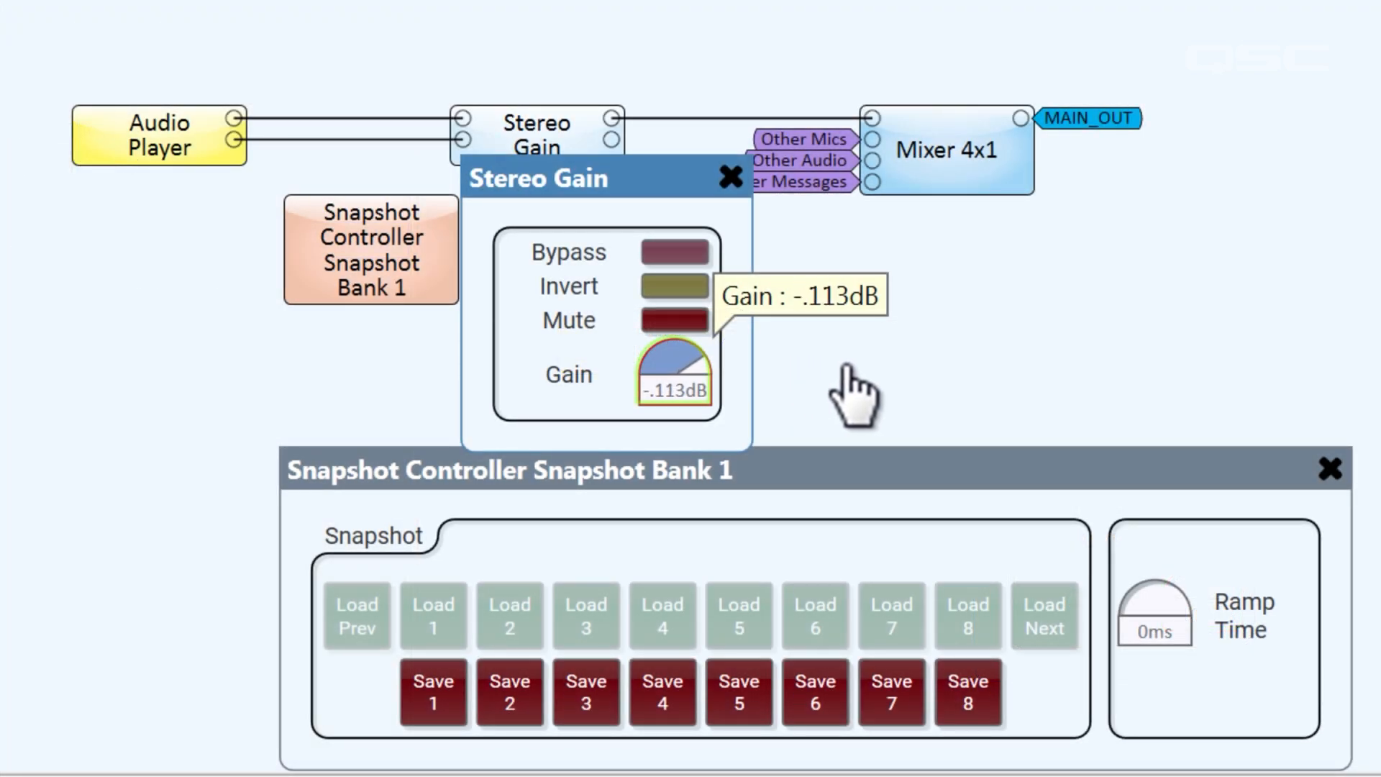
click(427, 715)
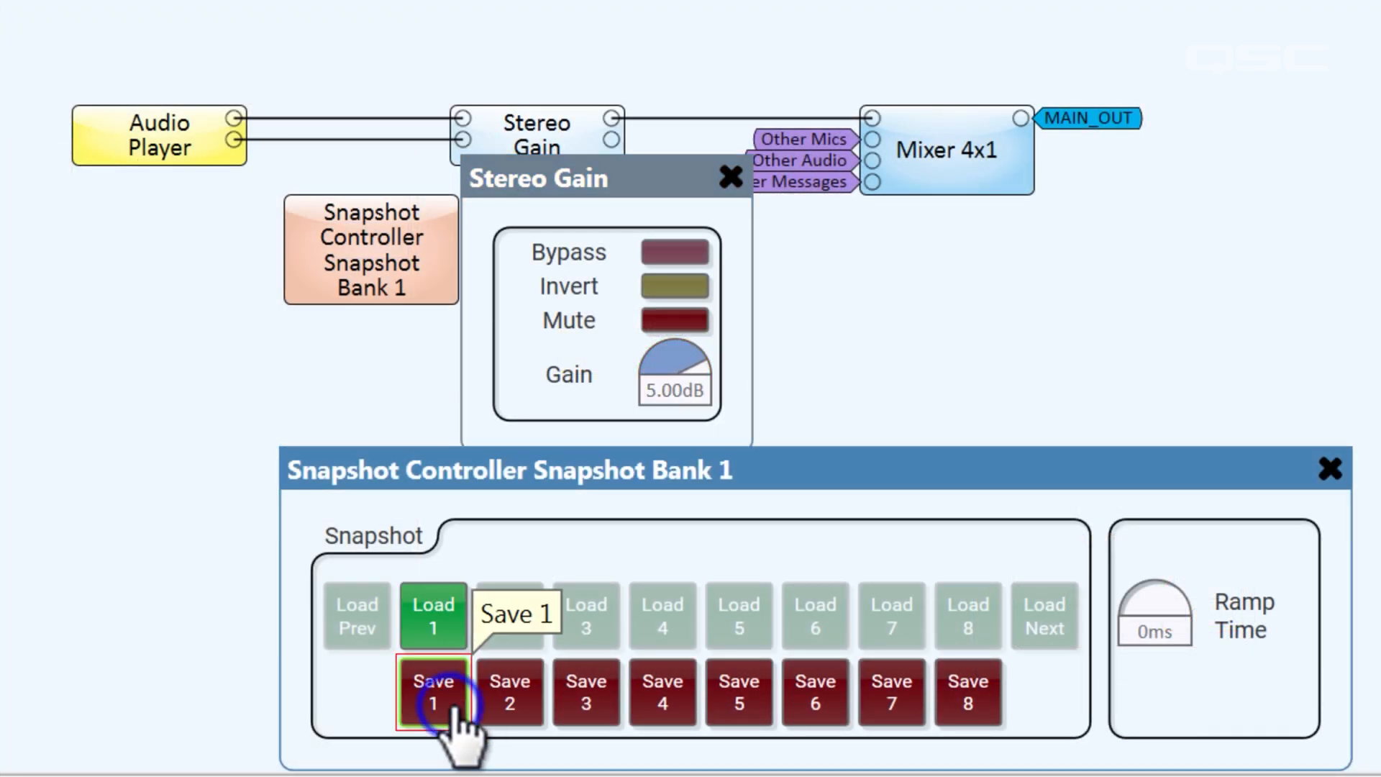
mouse_move(696, 365)
mouse_down()
mouse_move(668, 363)
mouse_move(677, 372)
mouse_up()
click(513, 701)
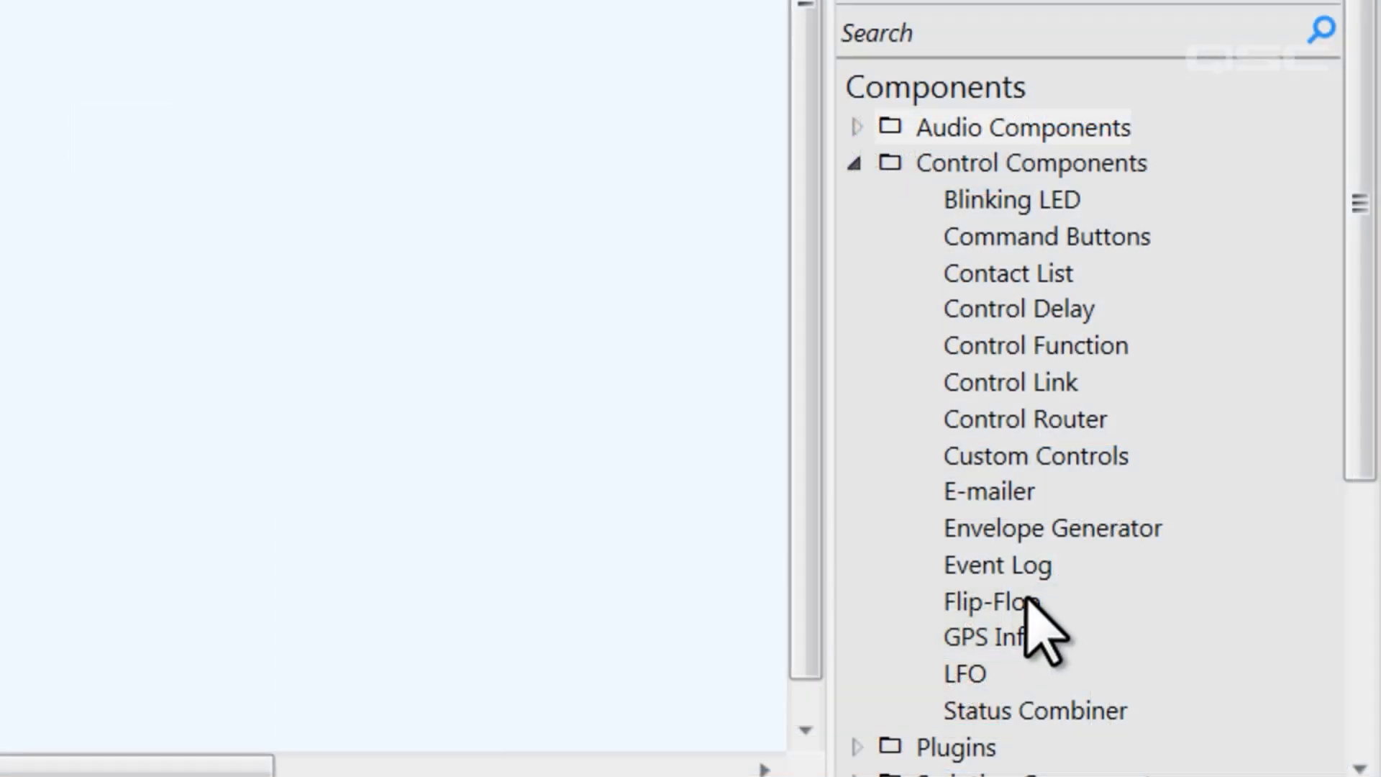
drag(1027, 599, 190, 287)
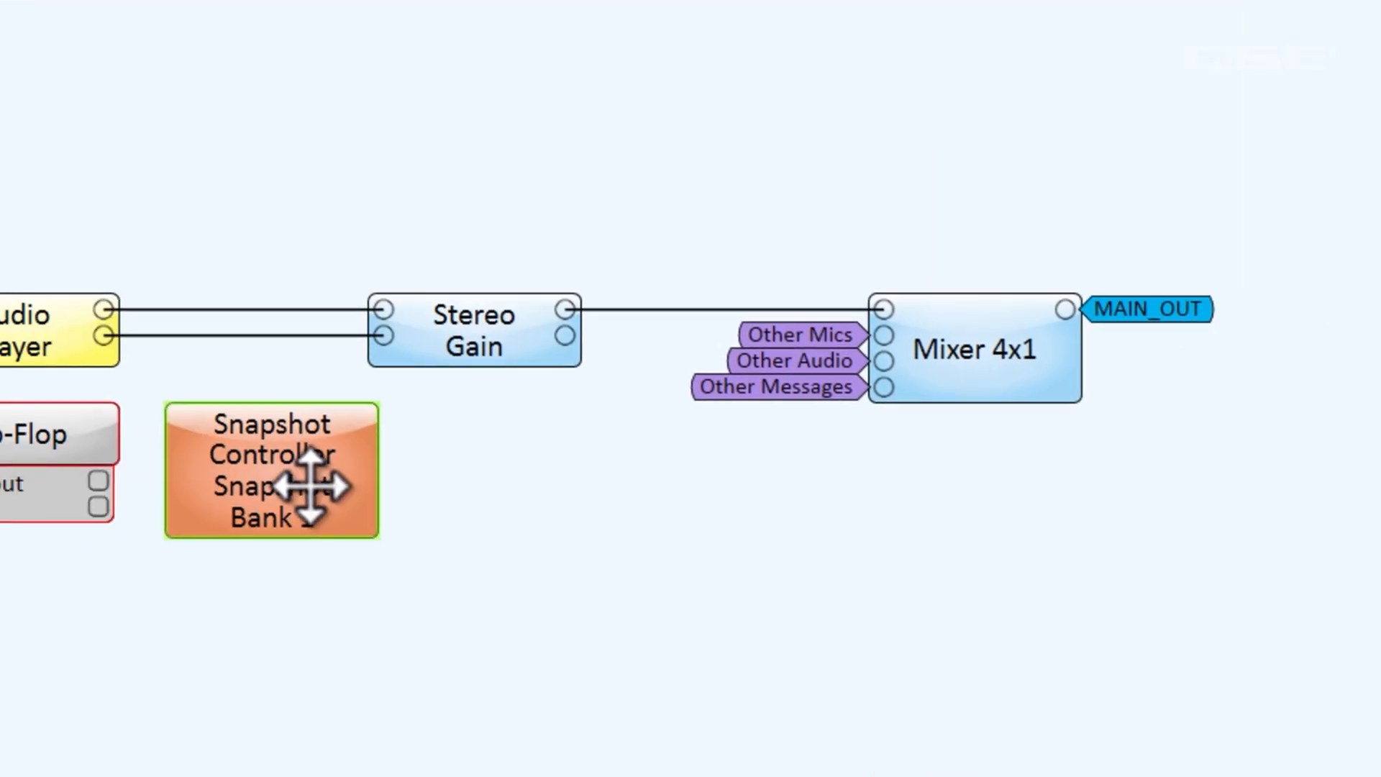
Enable the Snapshot Controller's Load 1 and Load 2 pins and wire the Flip-Flop's Not out and Out to them
click(441, 438)
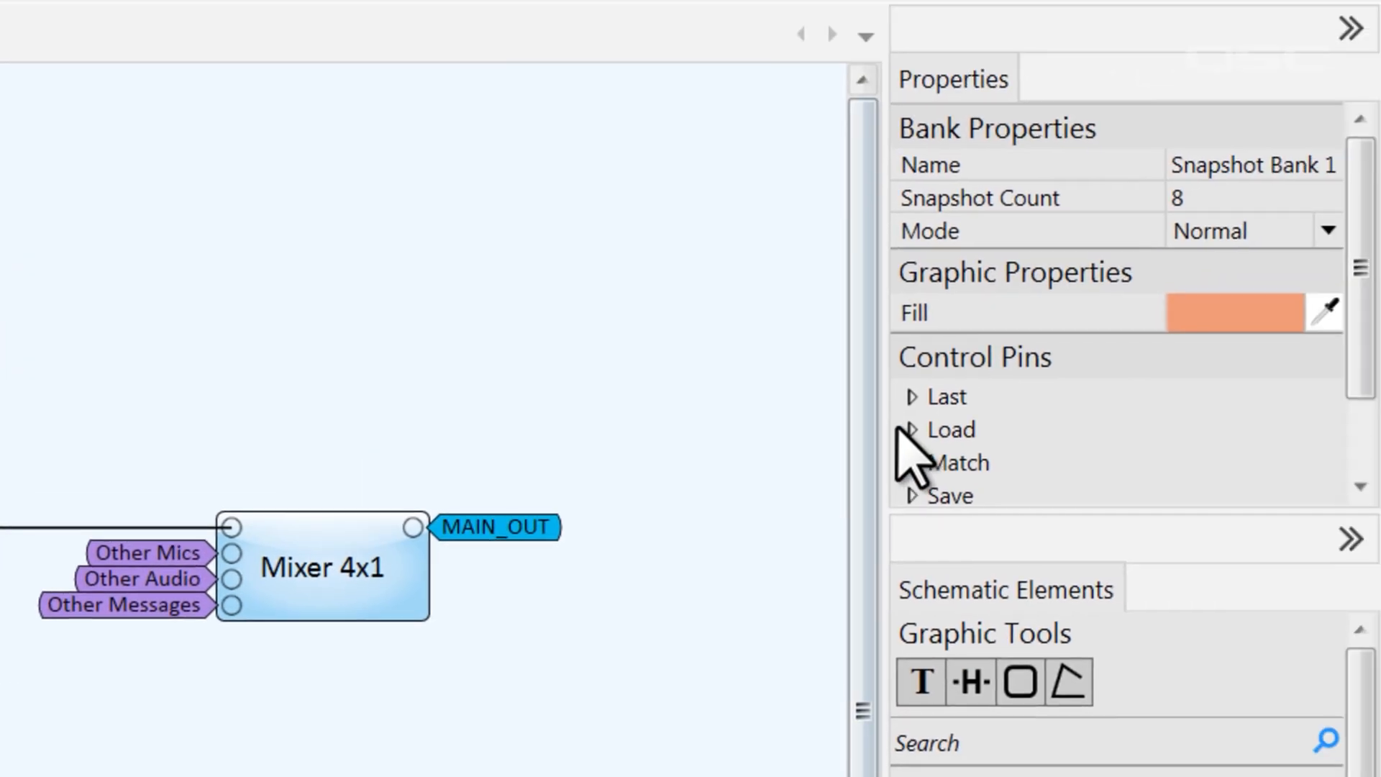
click(1167, 342)
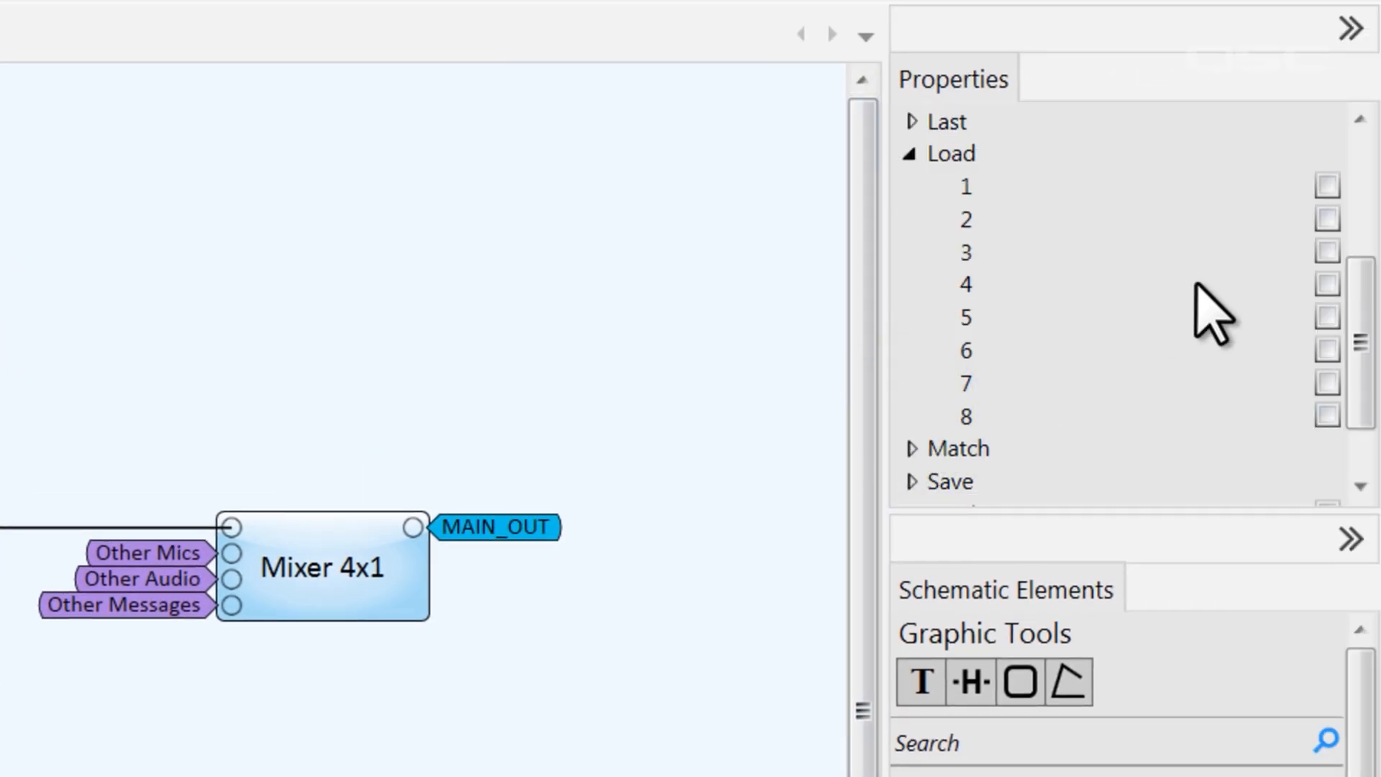
click(1327, 219)
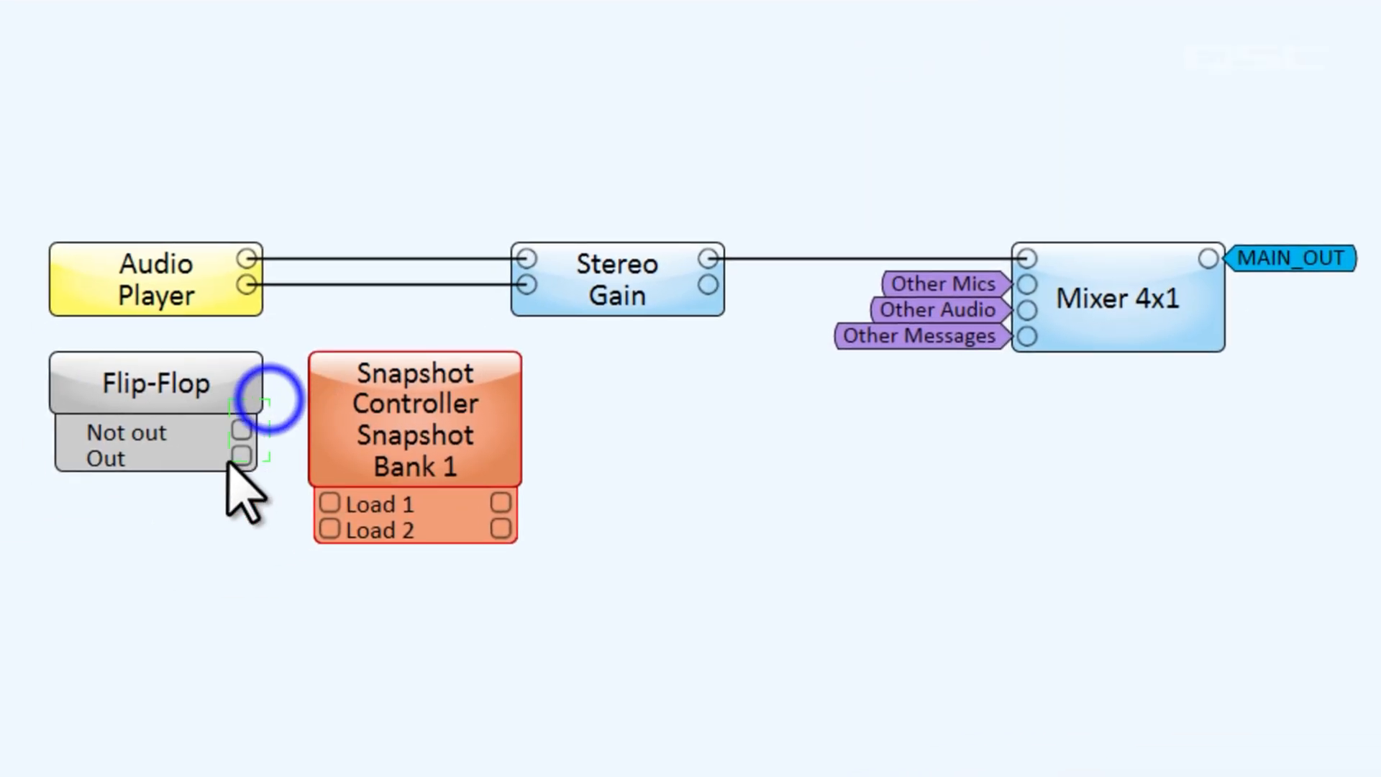
drag(244, 450, 329, 502)
drag(235, 395, 154, 449)
double_click(147, 450)
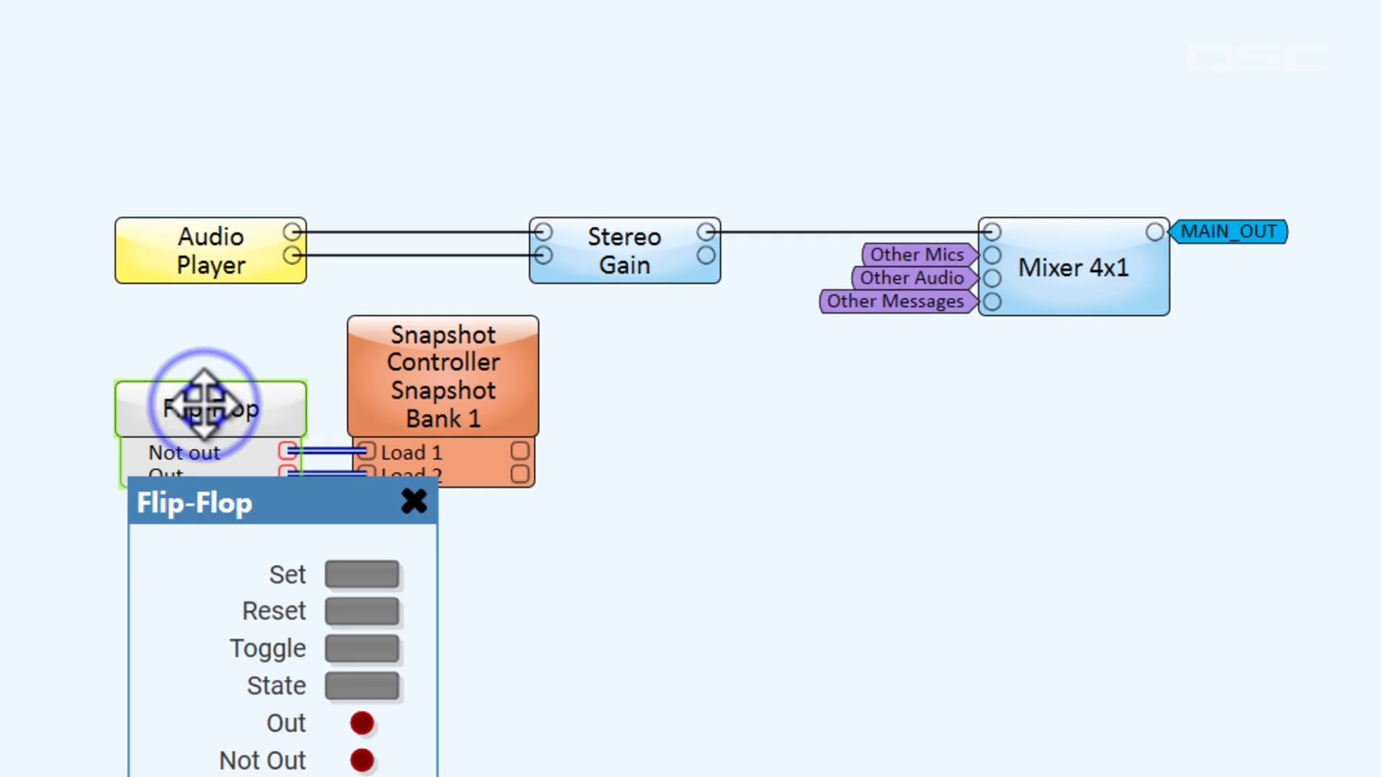
Toggle the Flip-Flop State to swap gain between 5.00dB and -10.0dB, then delete the Snapshot Controller
click(362, 685)
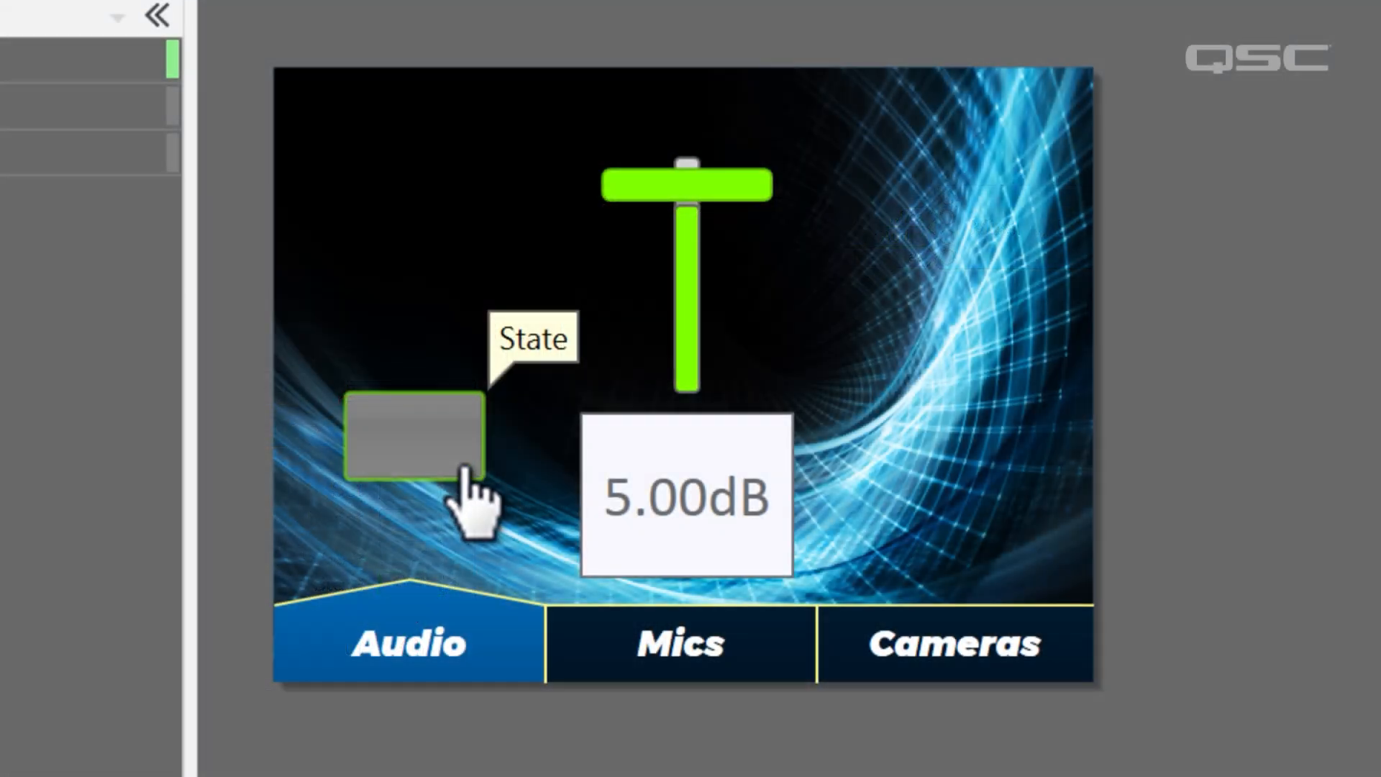
click(461, 464)
click(461, 466)
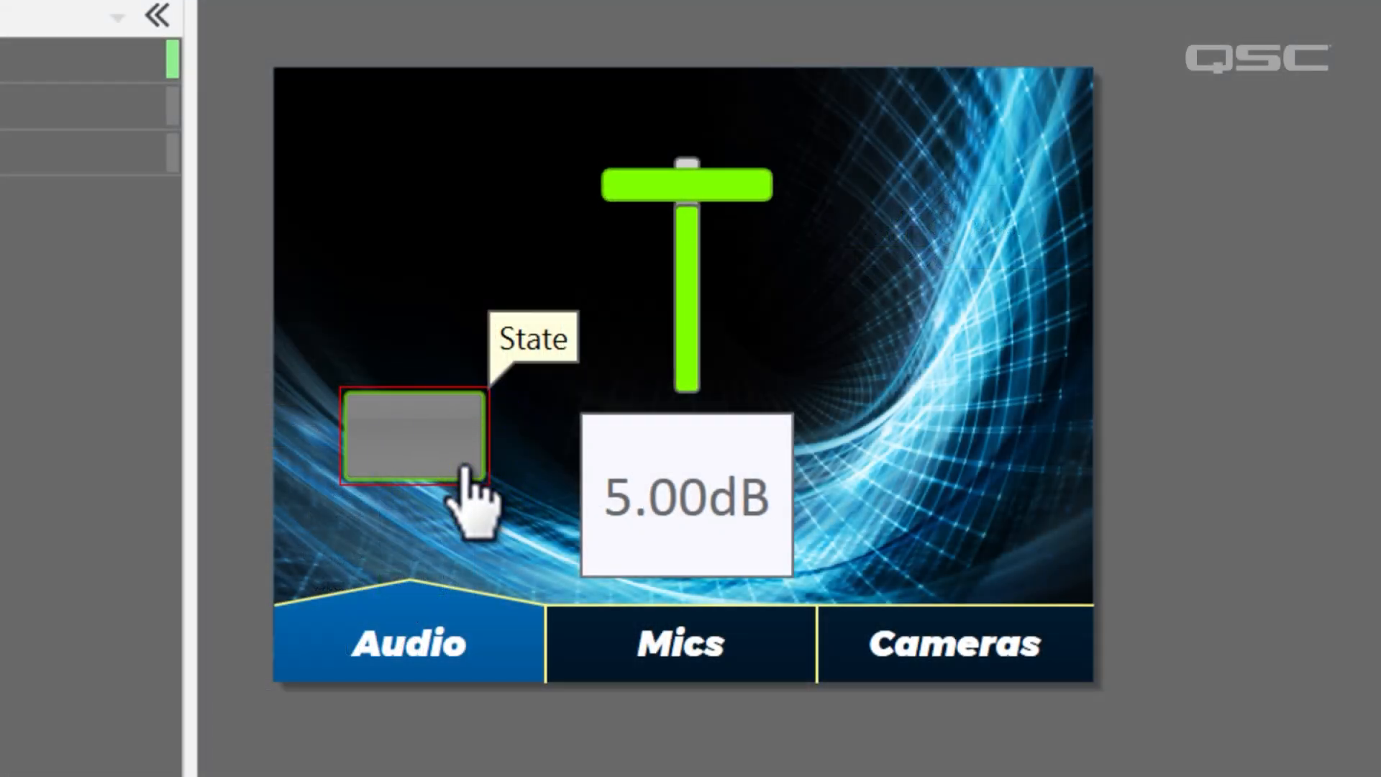
click(469, 480)
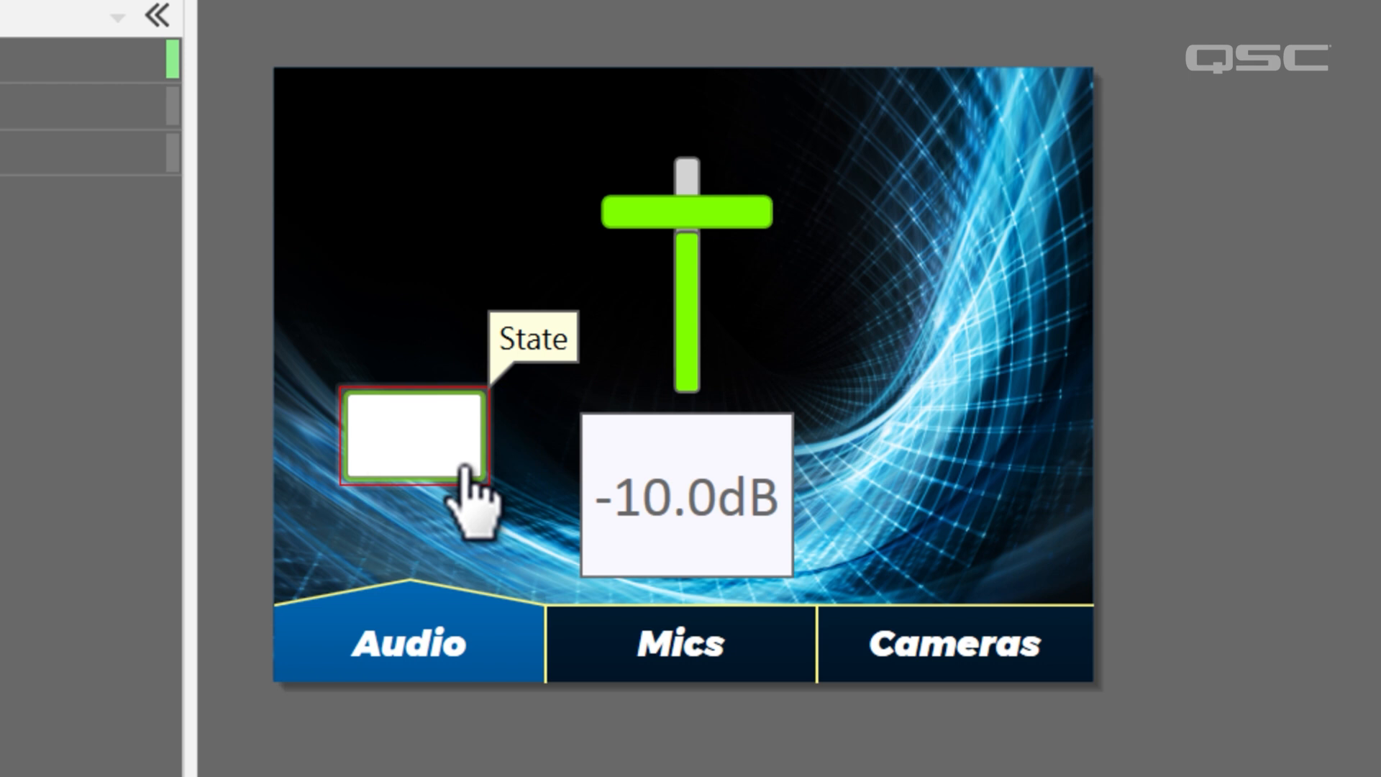
click(462, 469)
click(519, 291)
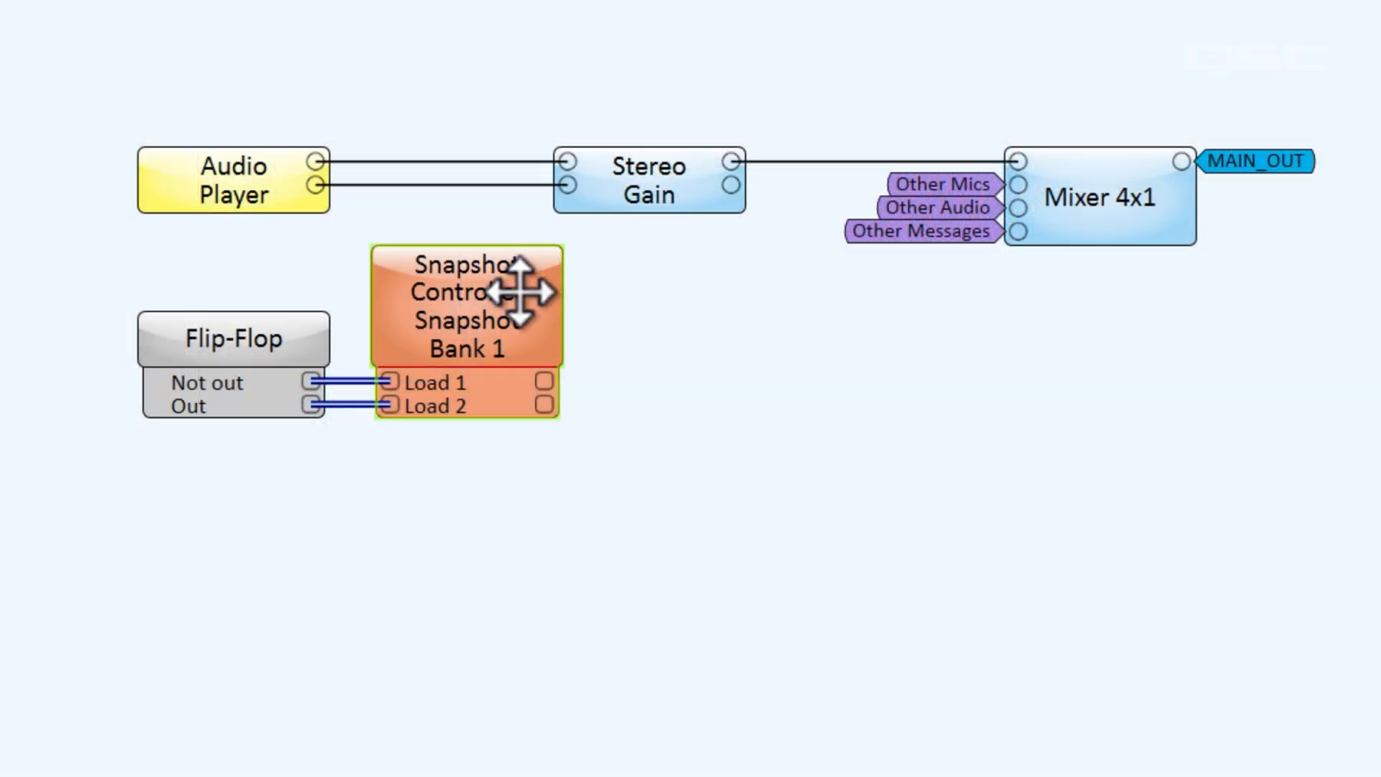
key(Delete)
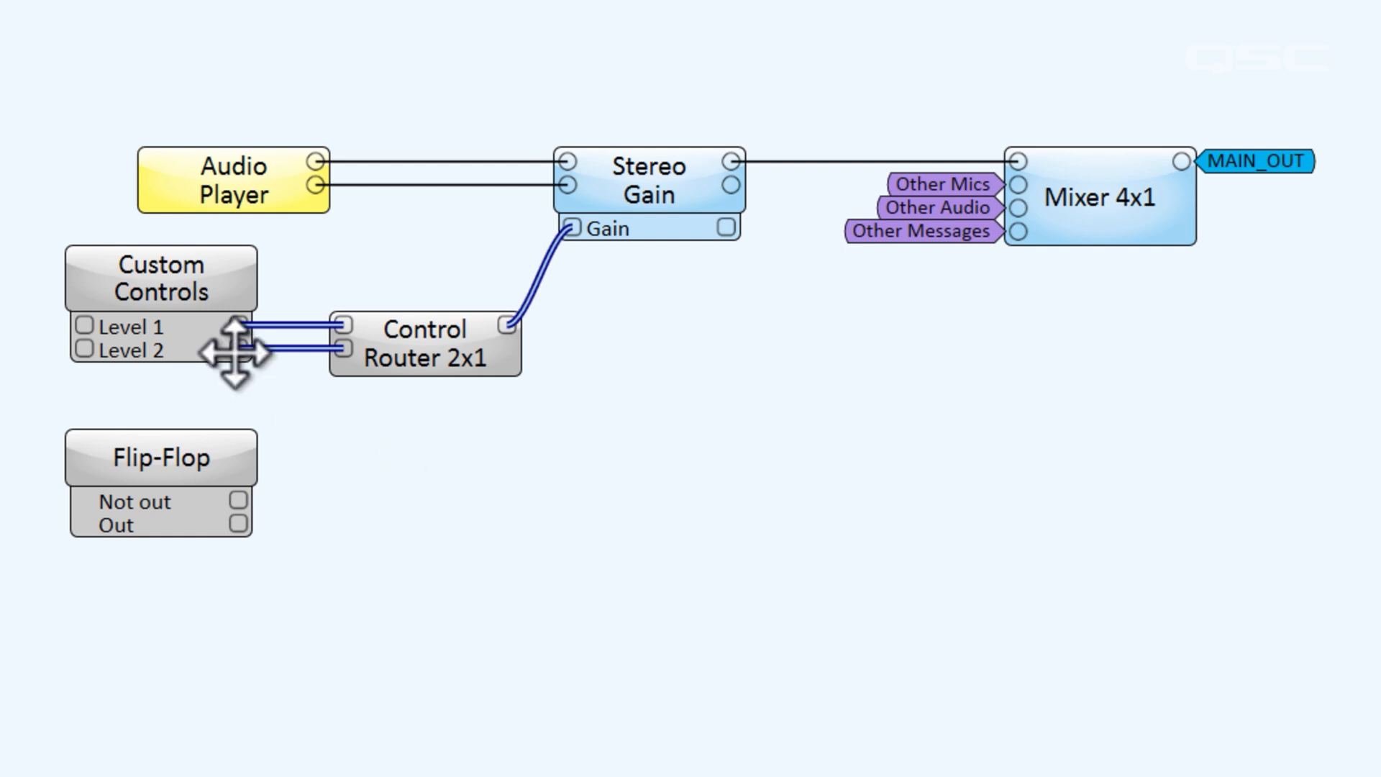
Expose the Control Router's Input 1 and Input 2 Select pins and remove the Flip-Flop
double_click(167, 301)
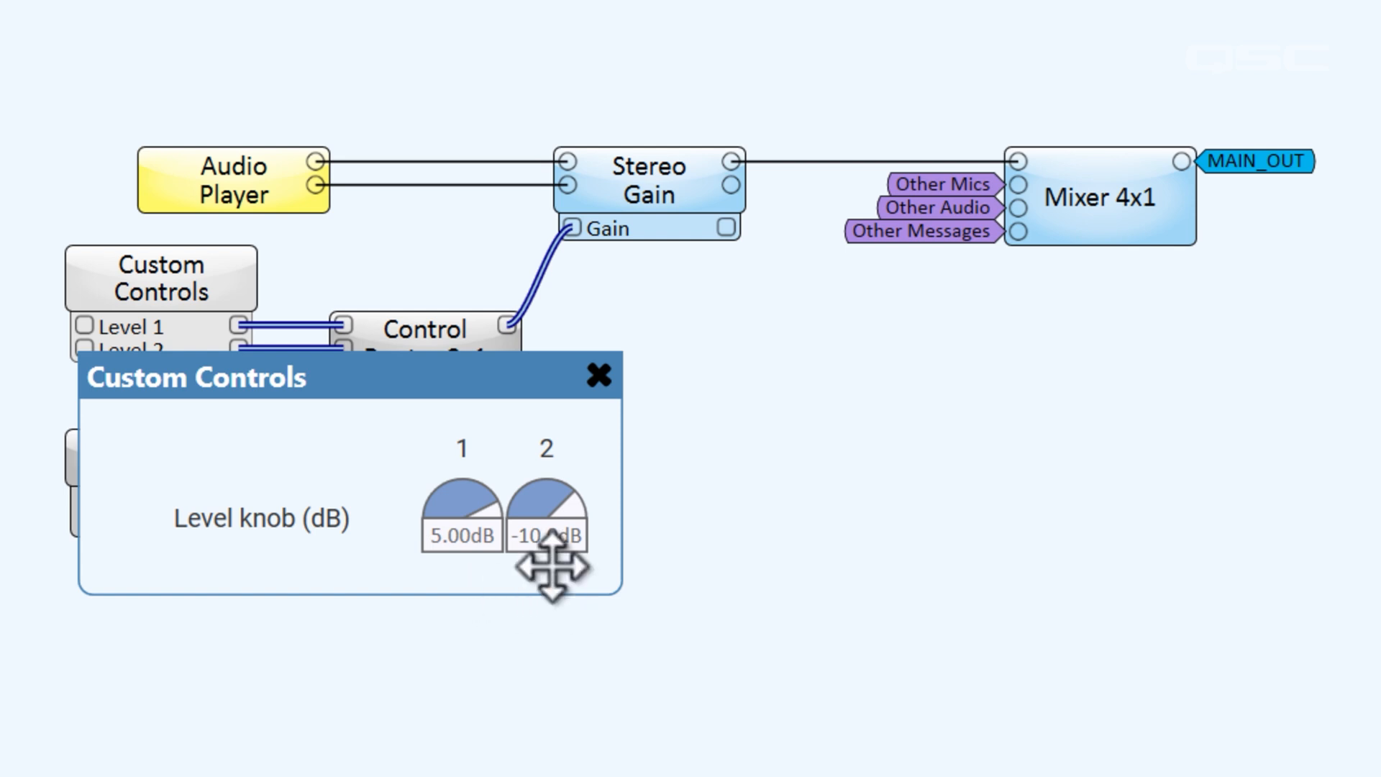
click(599, 375)
click(438, 352)
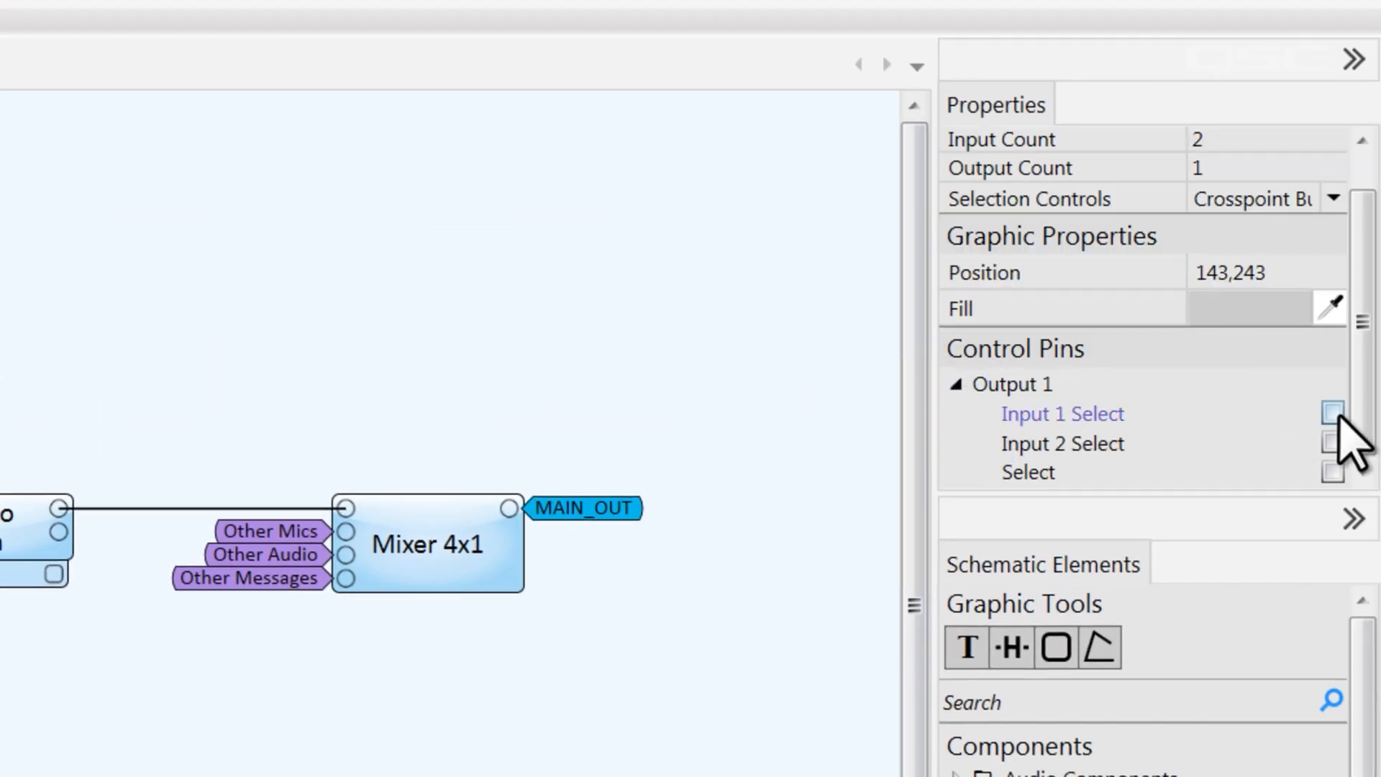
click(1333, 412)
click(1331, 442)
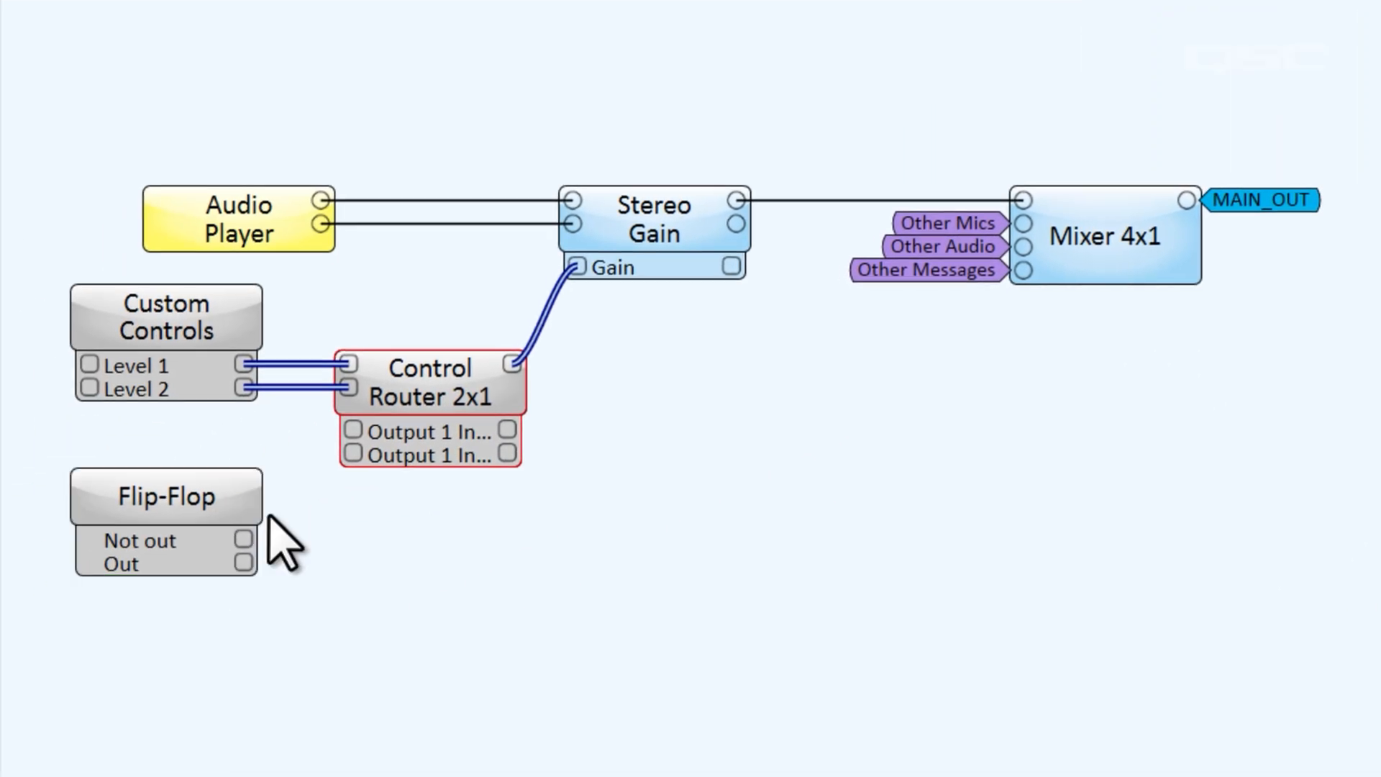
click(268, 512)
drag(245, 541, 352, 431)
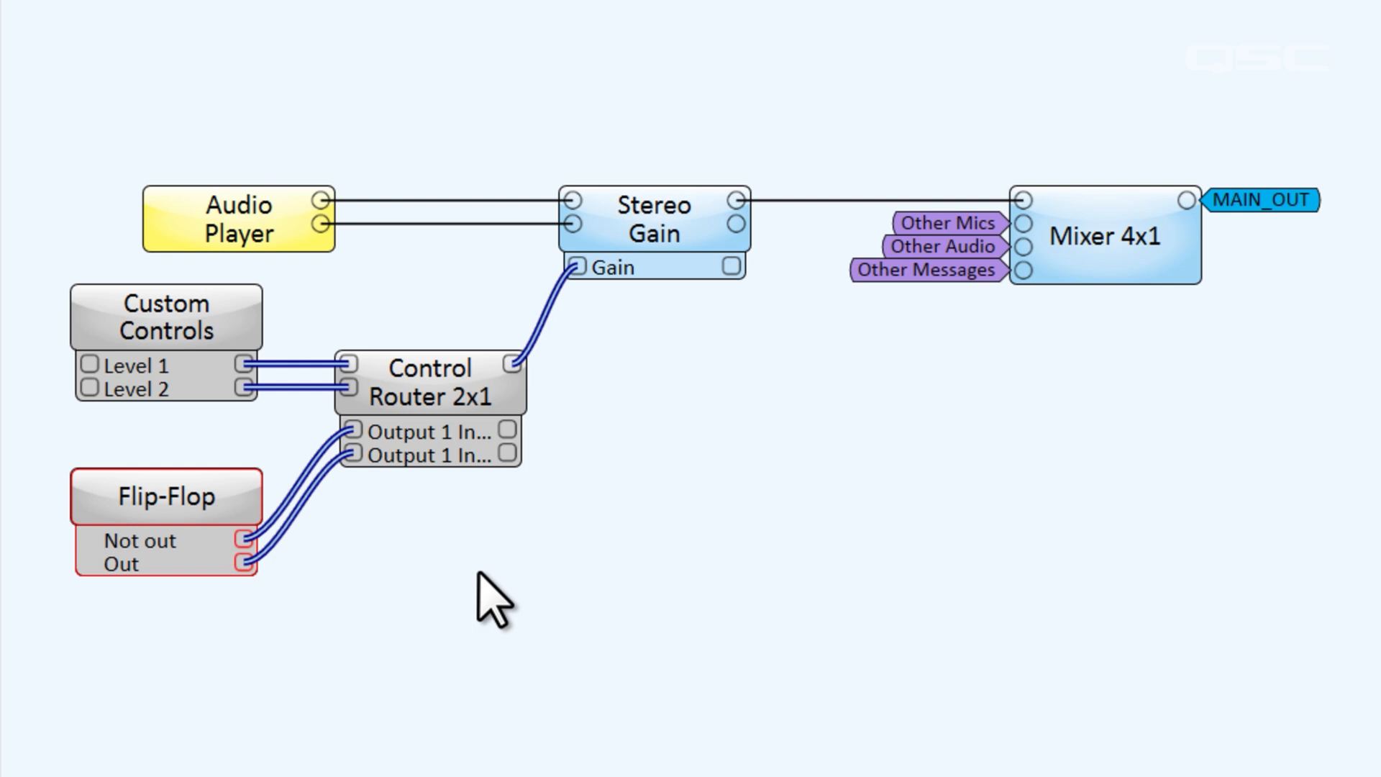
key(Delete)
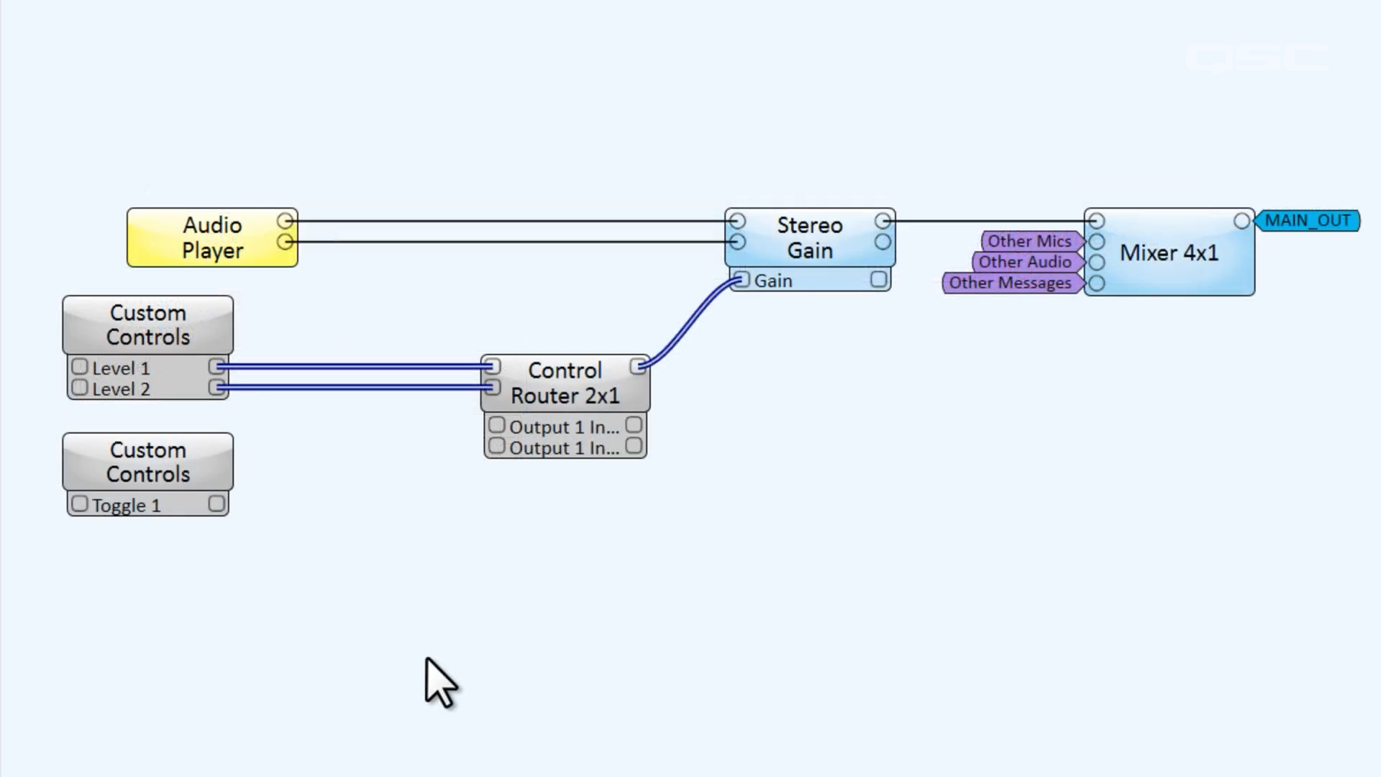
Wire Toggle 1 to Input 1 Select, and through a Position Invert function to Input 2 Select
drag(217, 503, 495, 426)
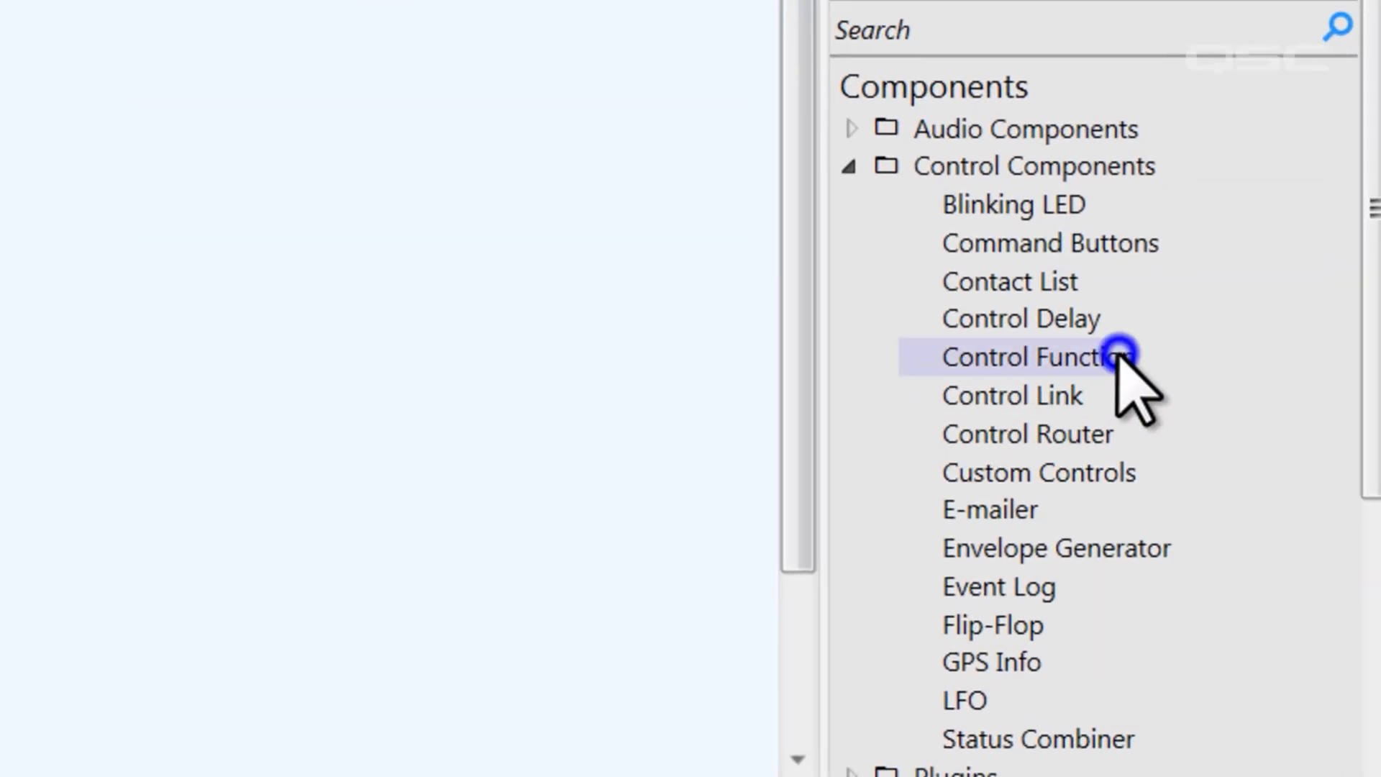
drag(1370, 547, 828, 637)
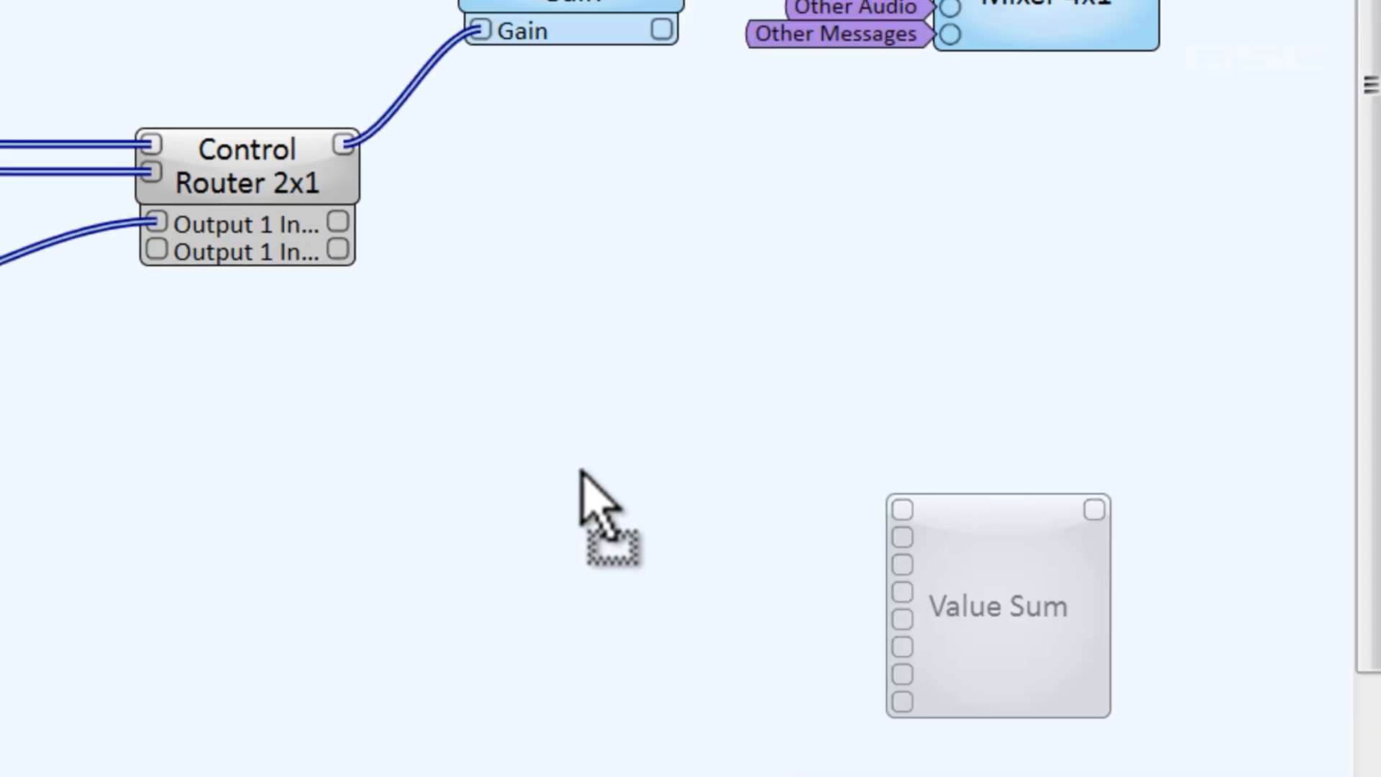
drag(581, 475, 0, 419)
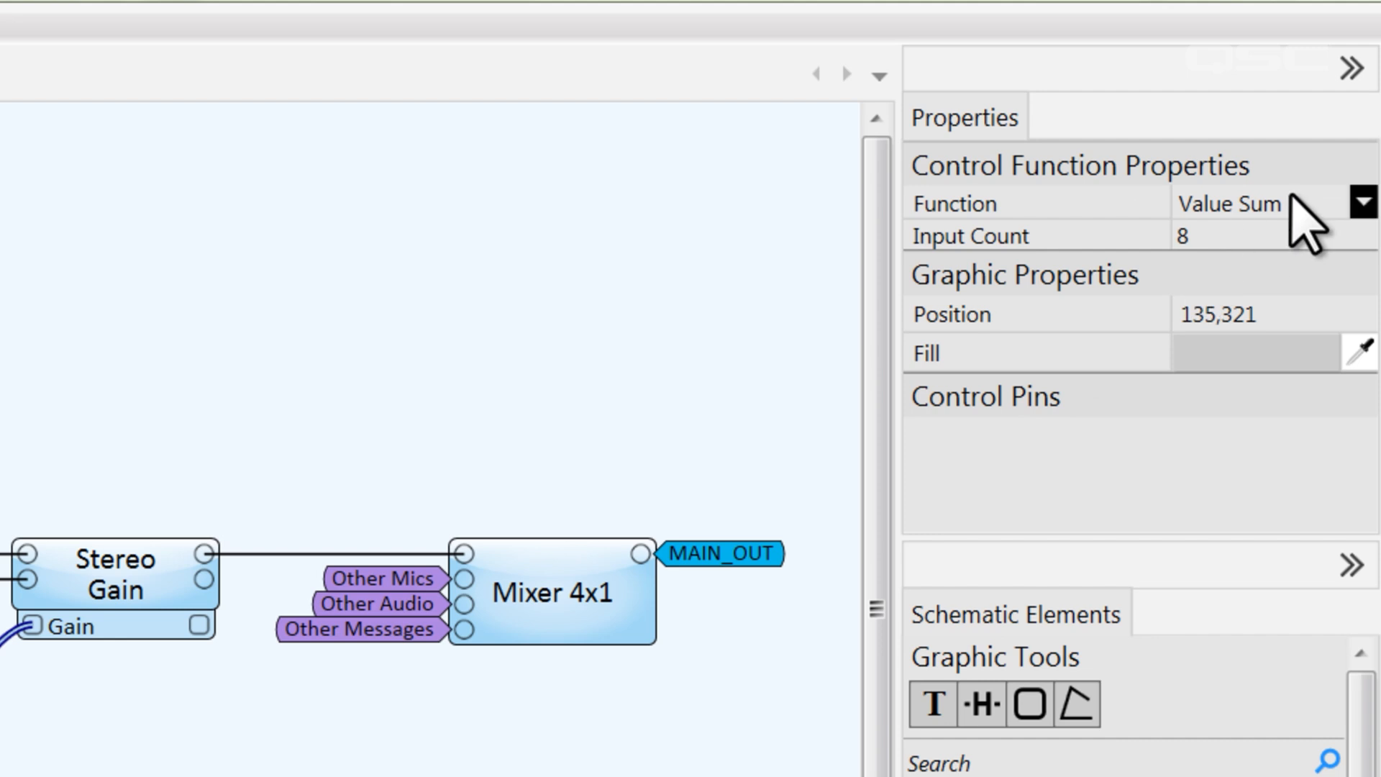
click(1380, 2)
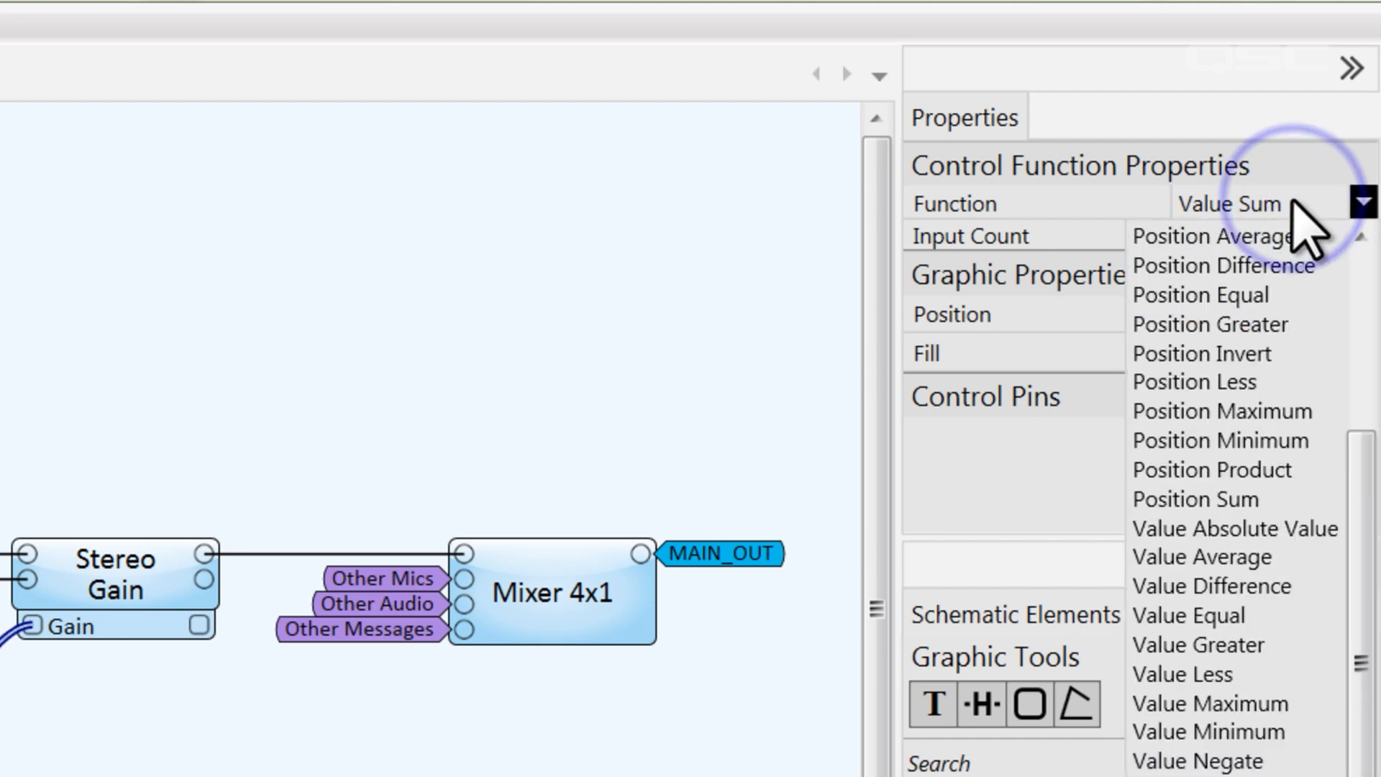
click(1259, 354)
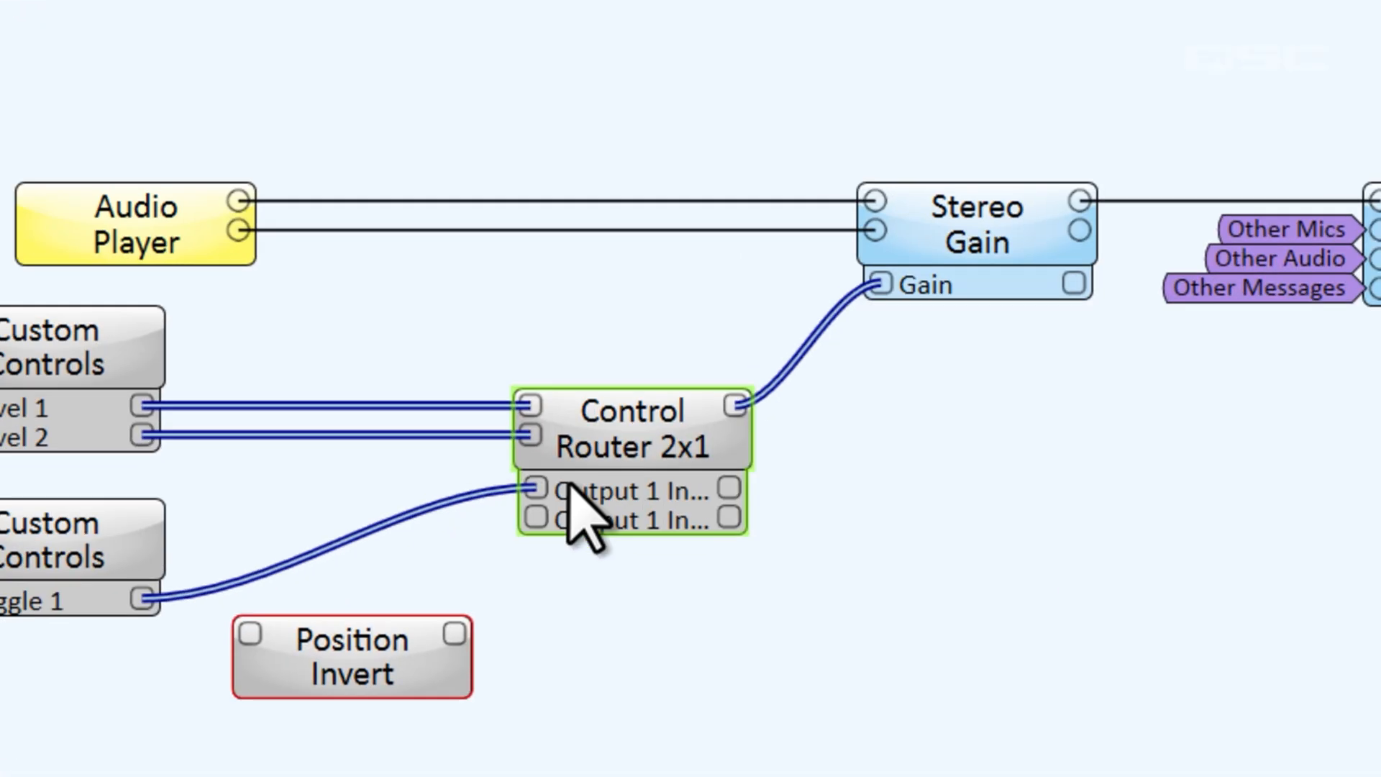
drag(308, 535, 418, 570)
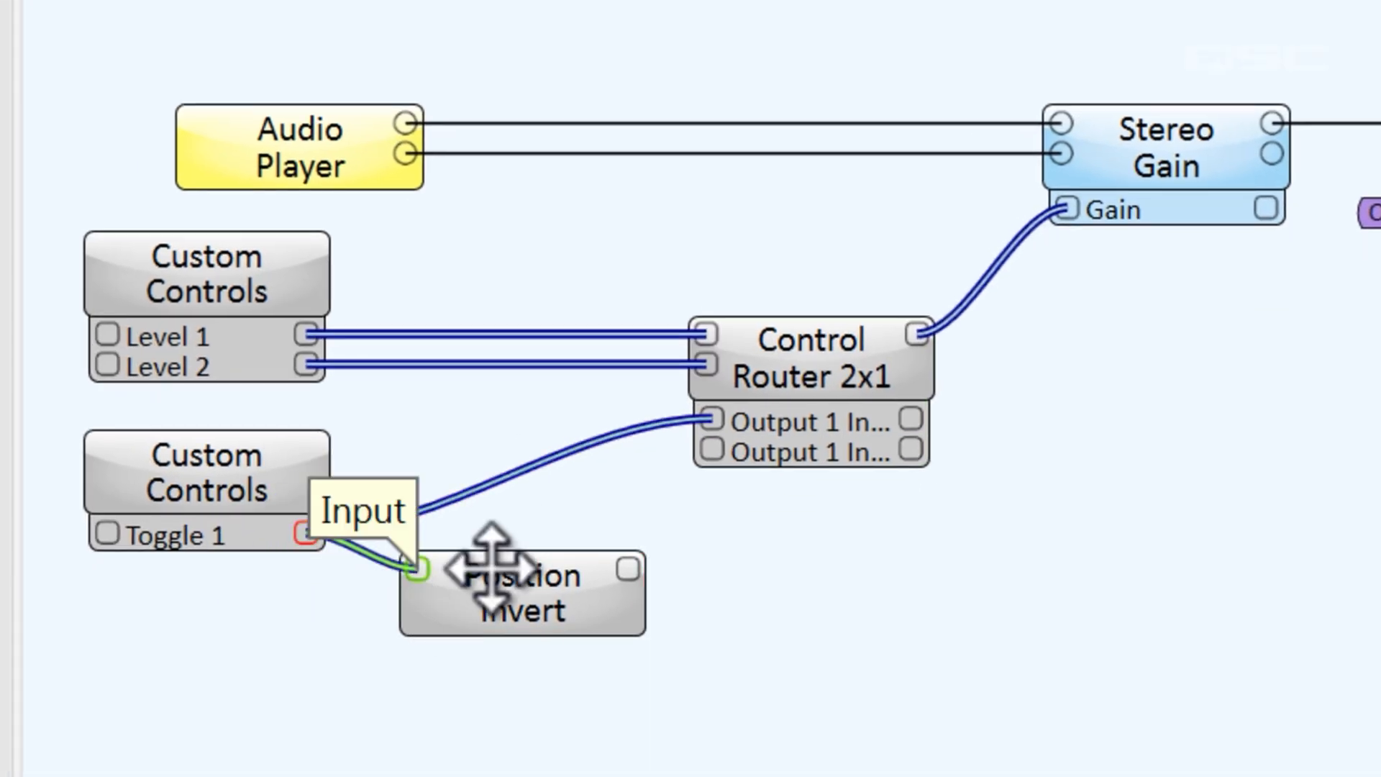
drag(629, 571, 739, 456)
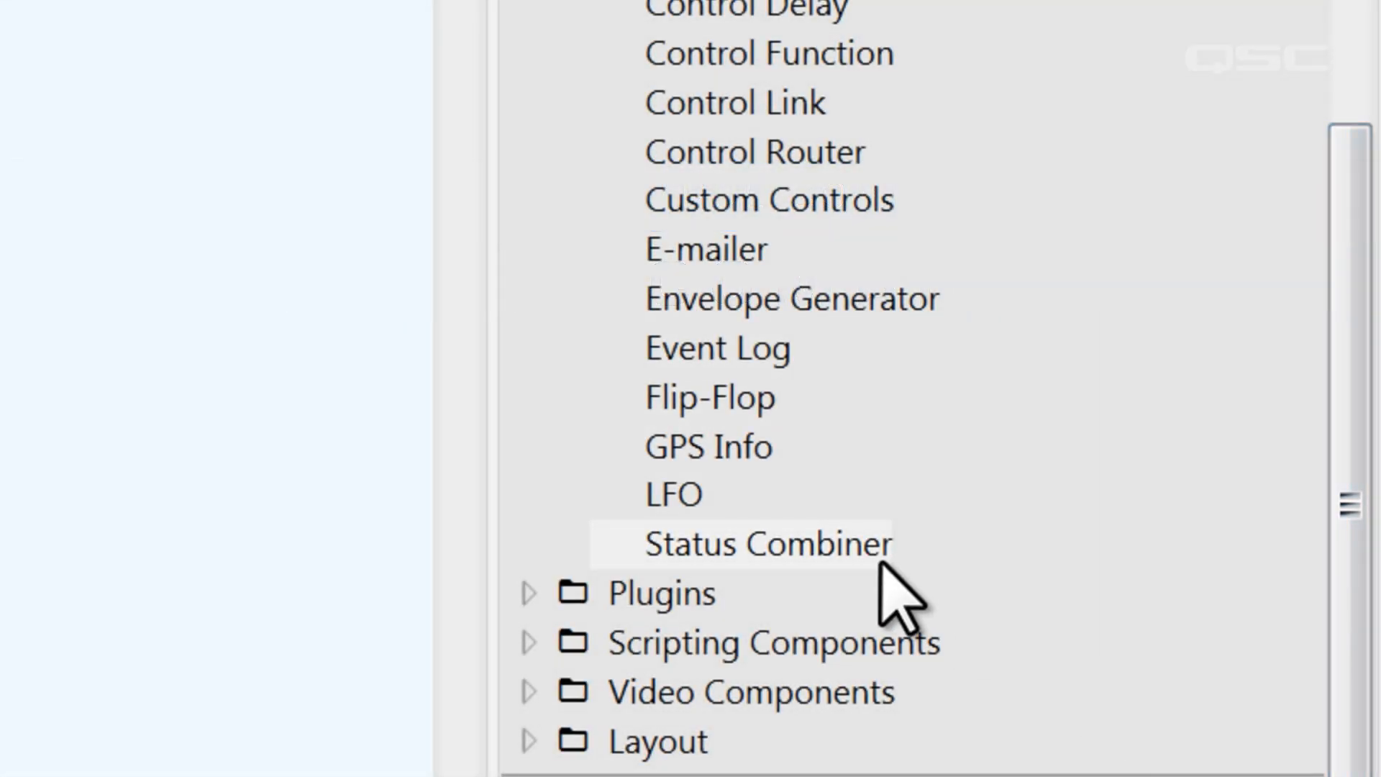
Place a Status Combiner on the schematic, check the Core110f-Training status, and open the combiner's panel
click(880, 560)
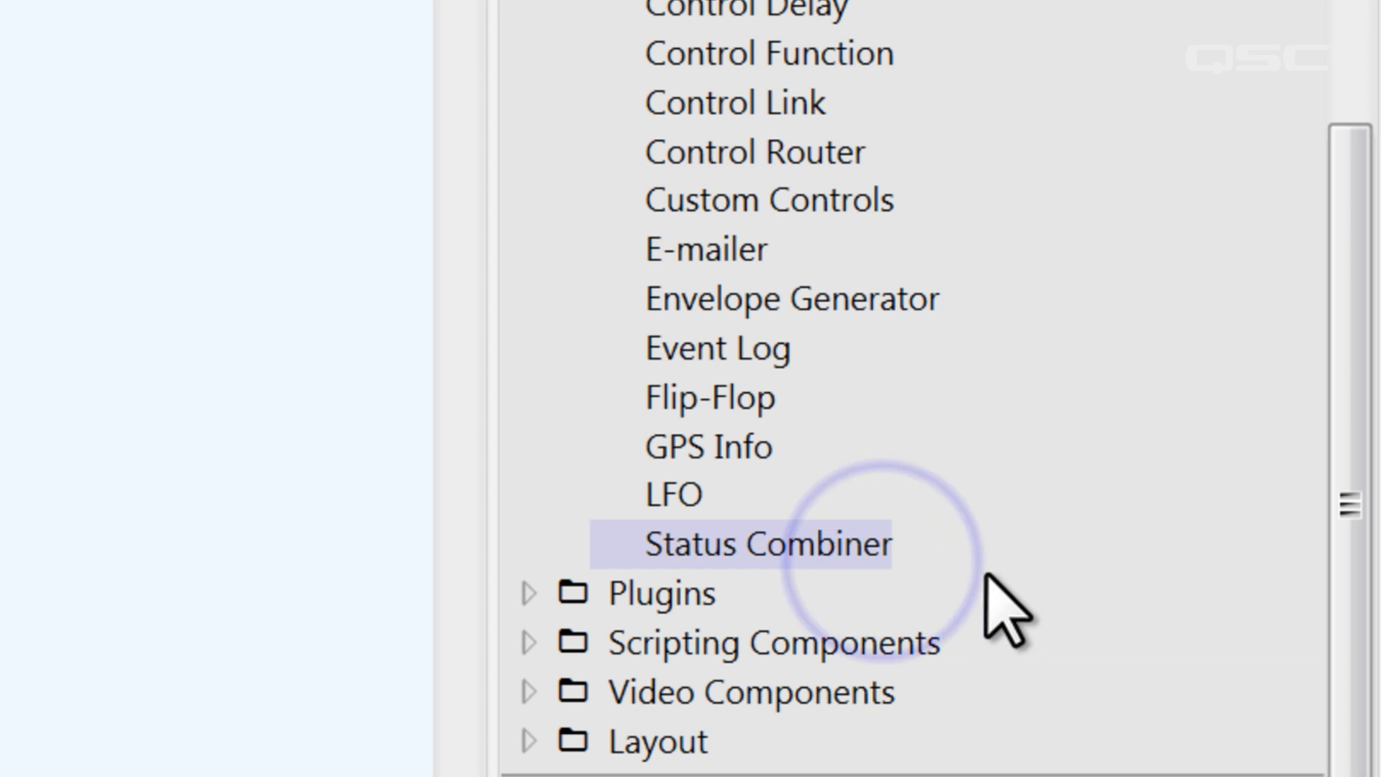
drag(856, 545, 456, 191)
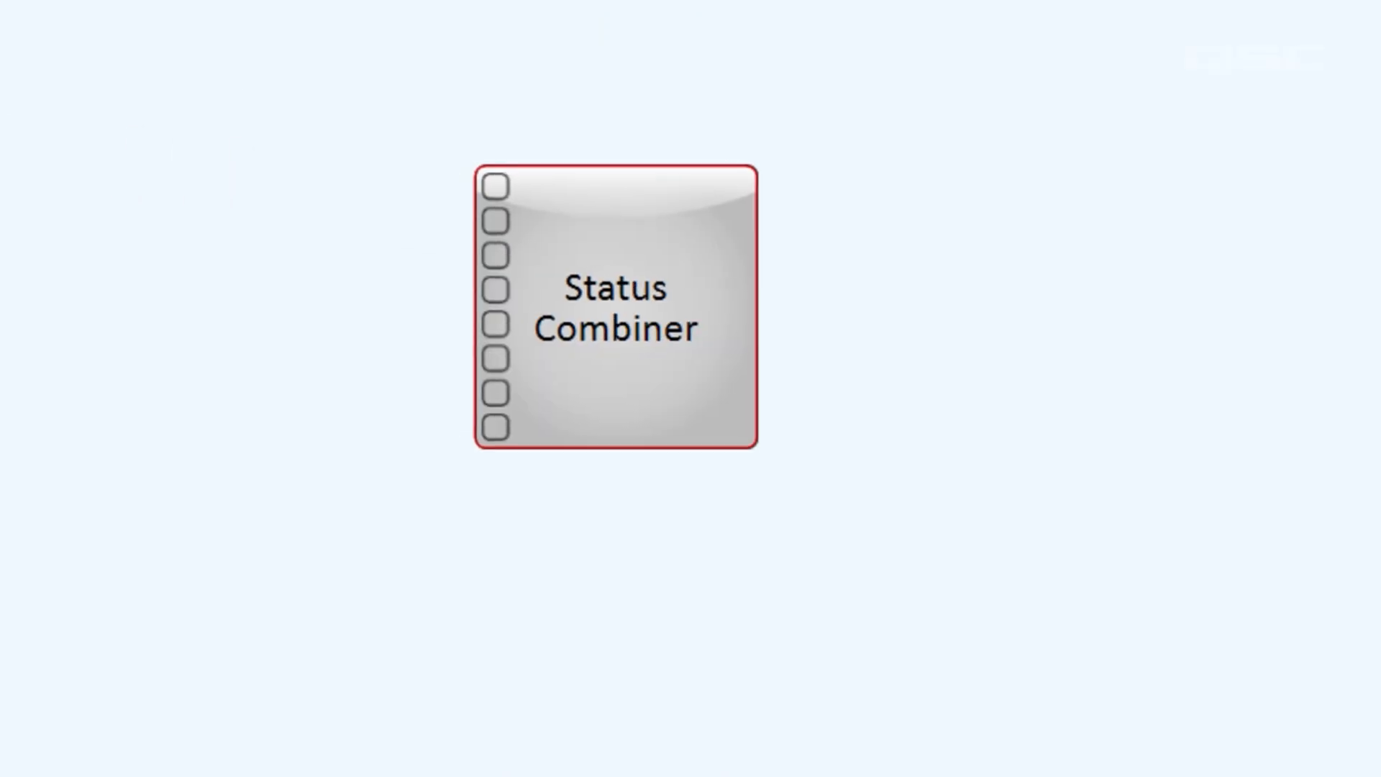
double_click(489, 138)
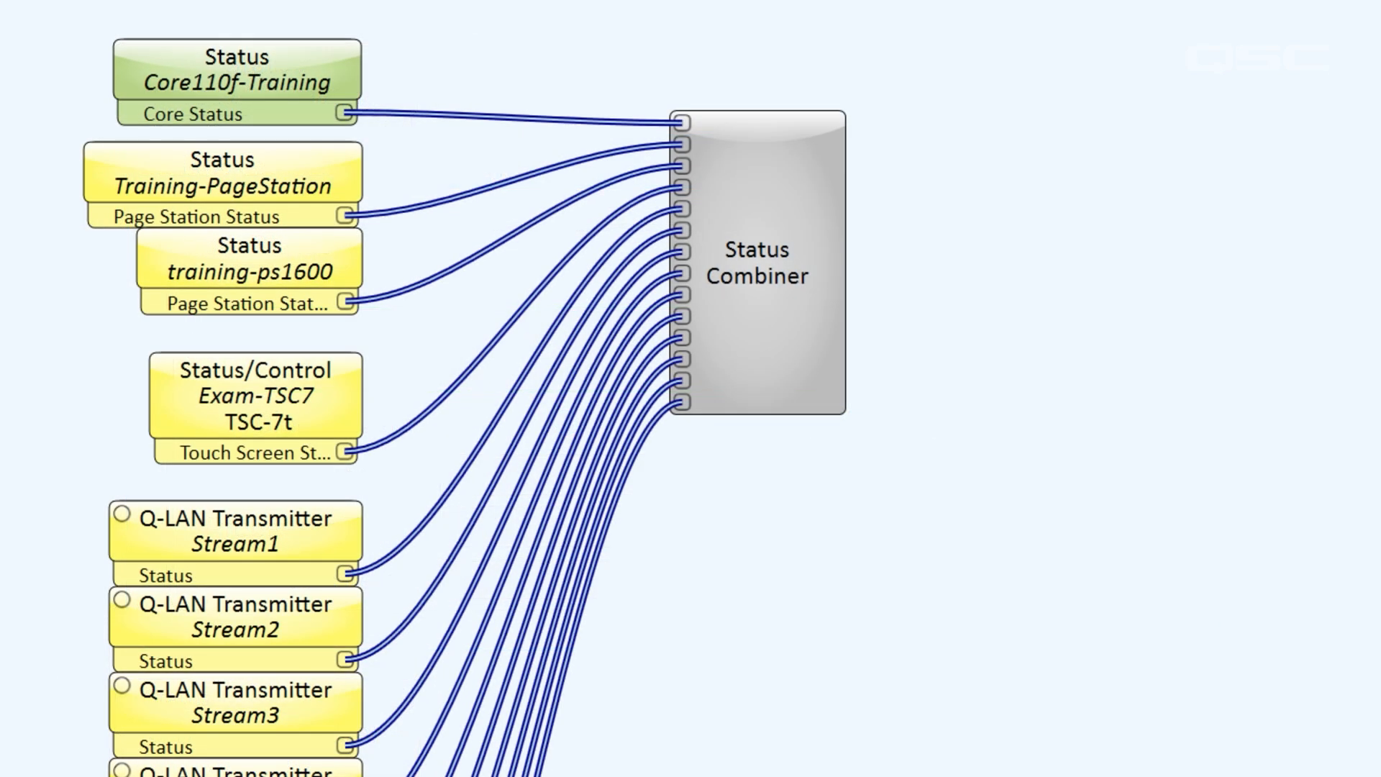
click(723, 325)
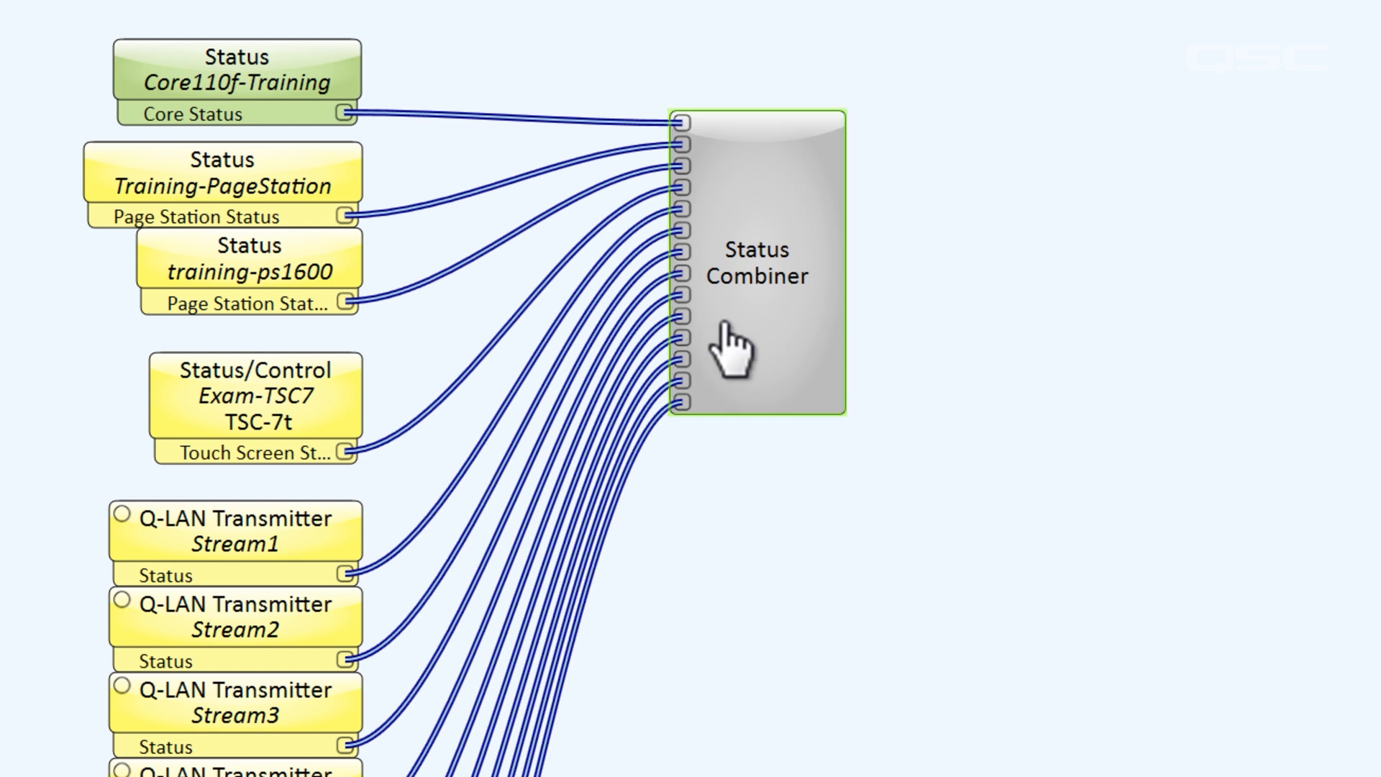
double_click(720, 321)
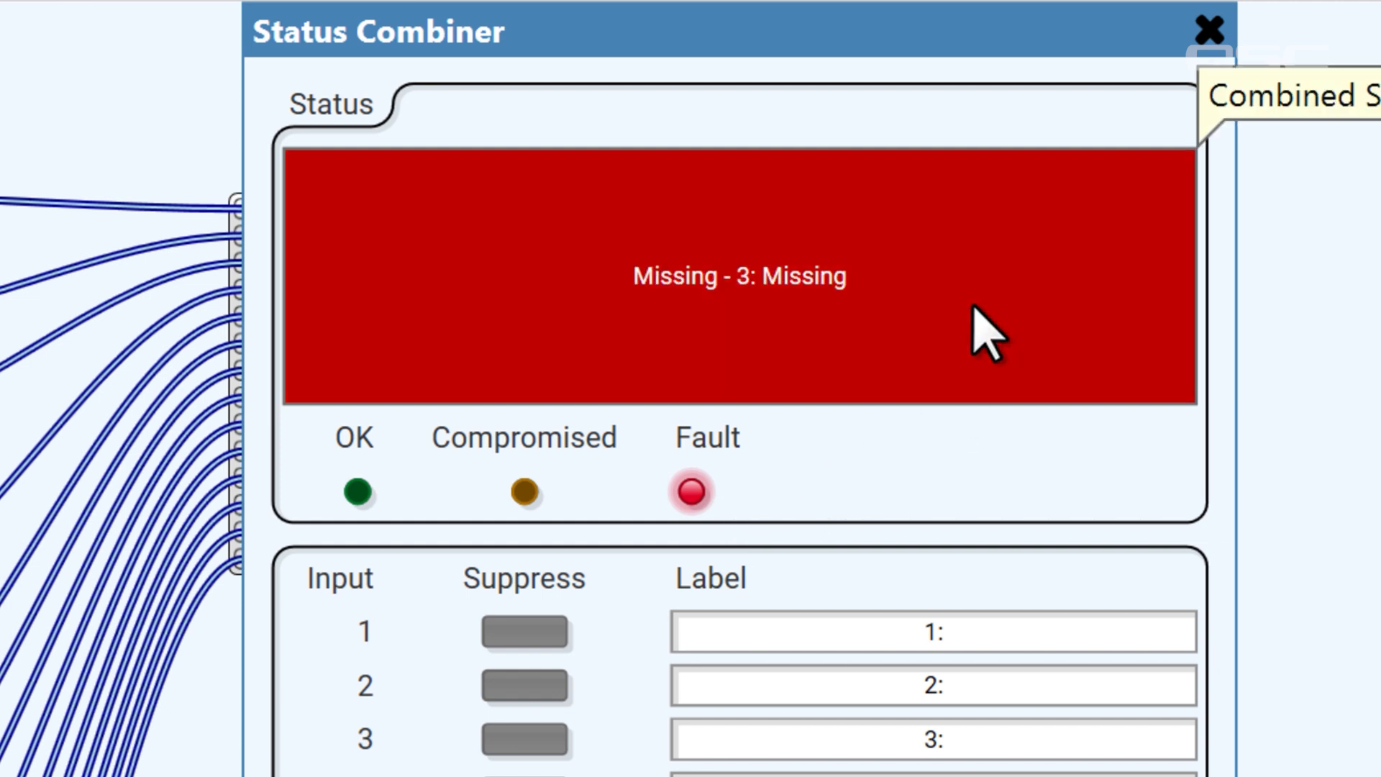
Name Status Combiner inputs 1–3 'Core', 'PS1' and 'PS2', then suppress input 3 (PS2)
click(990, 637)
text(c)
click(978, 687)
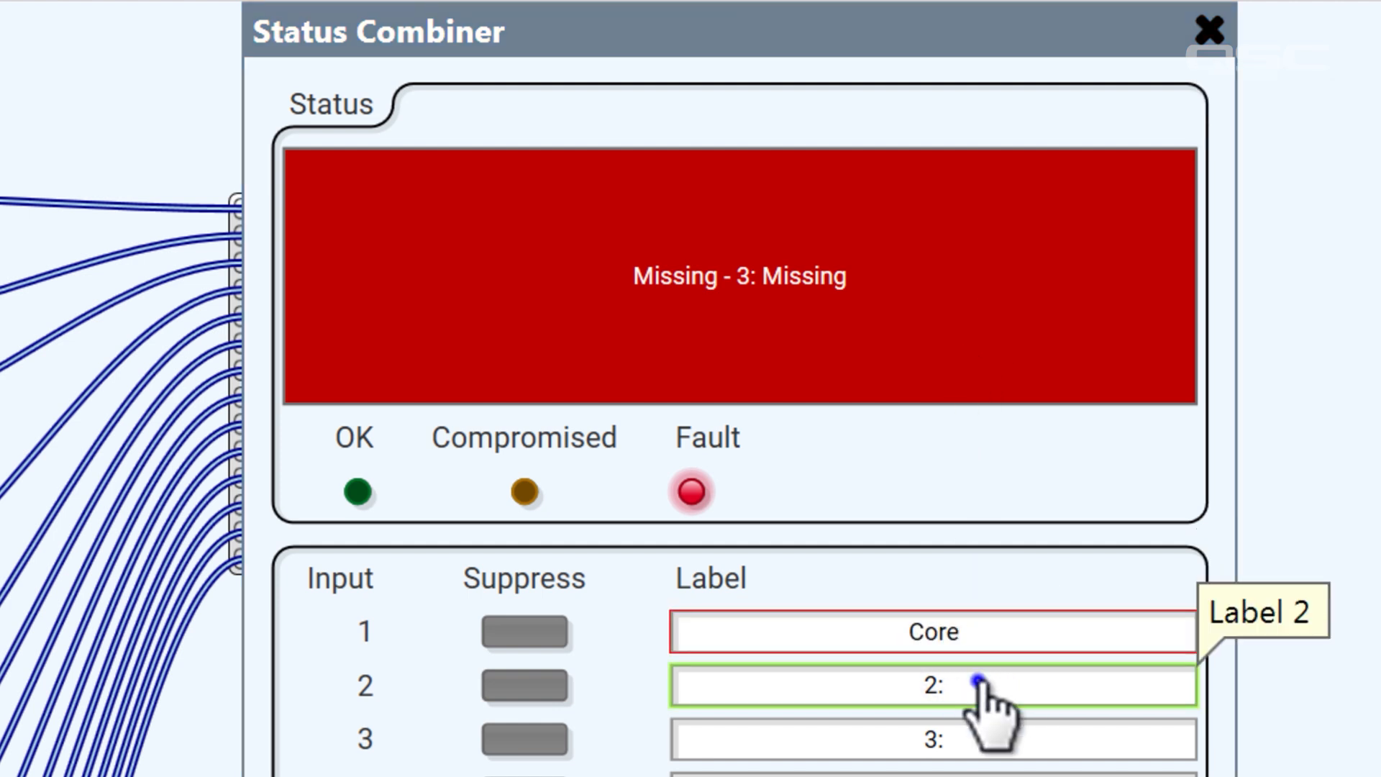
text(PS1)
click(975, 744)
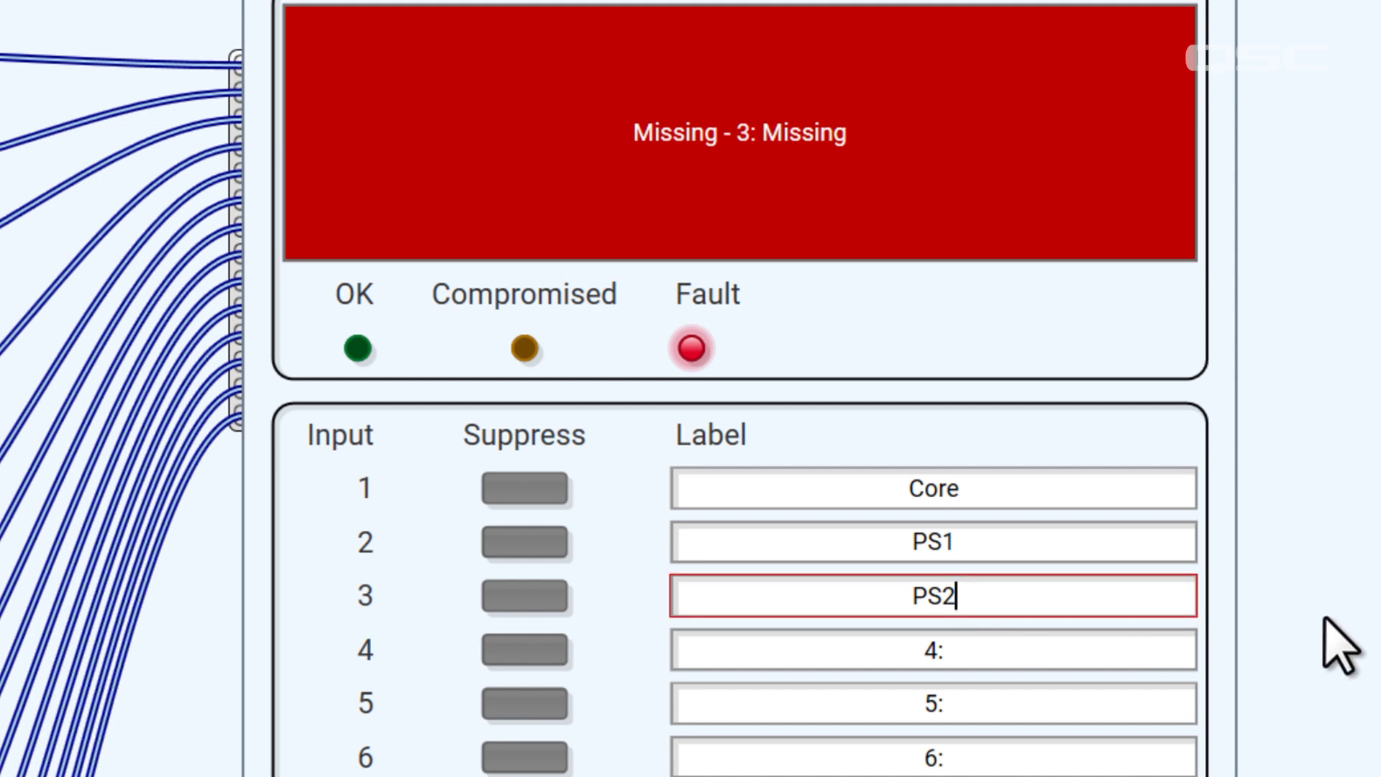
click(1324, 581)
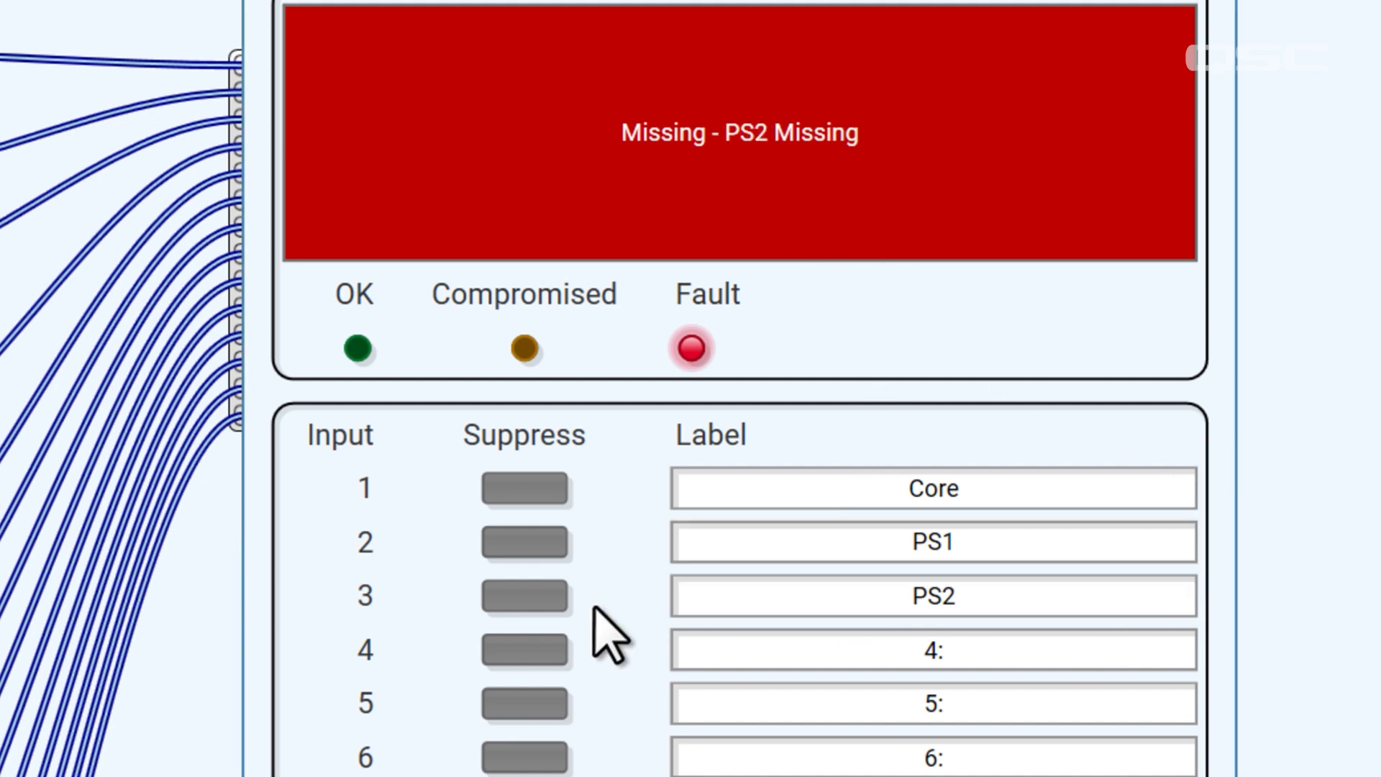
click(507, 597)
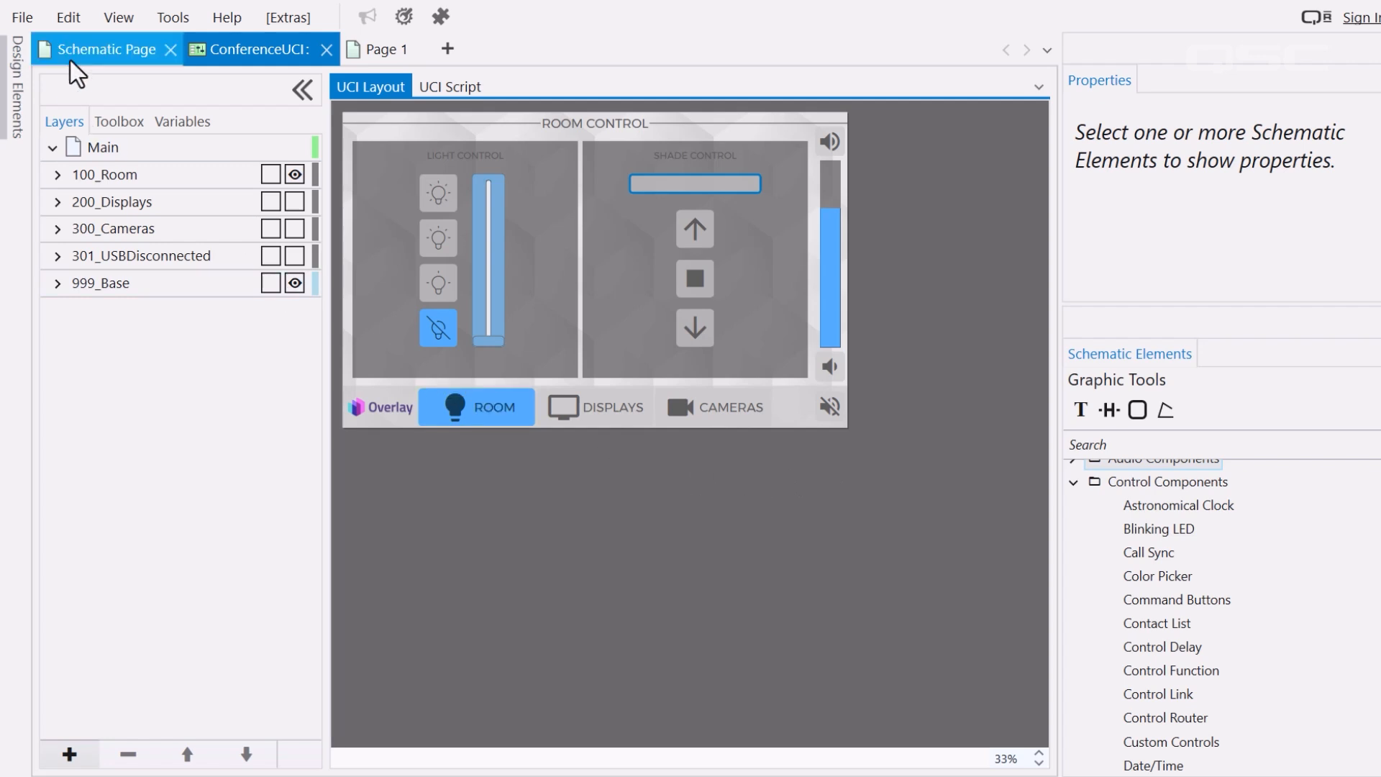
Add a PIN Pad to the schematic page and open its control panel
click(97, 49)
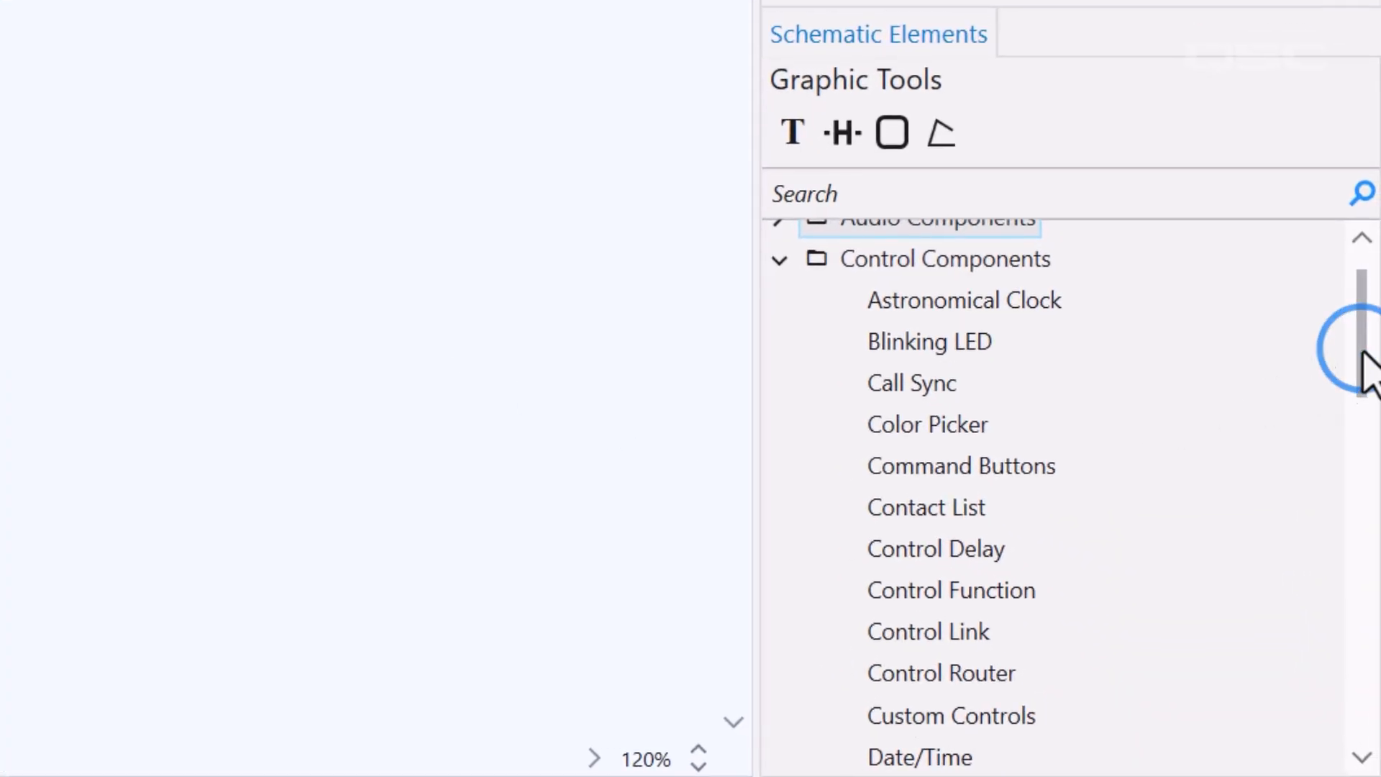
drag(1366, 367, 1360, 554)
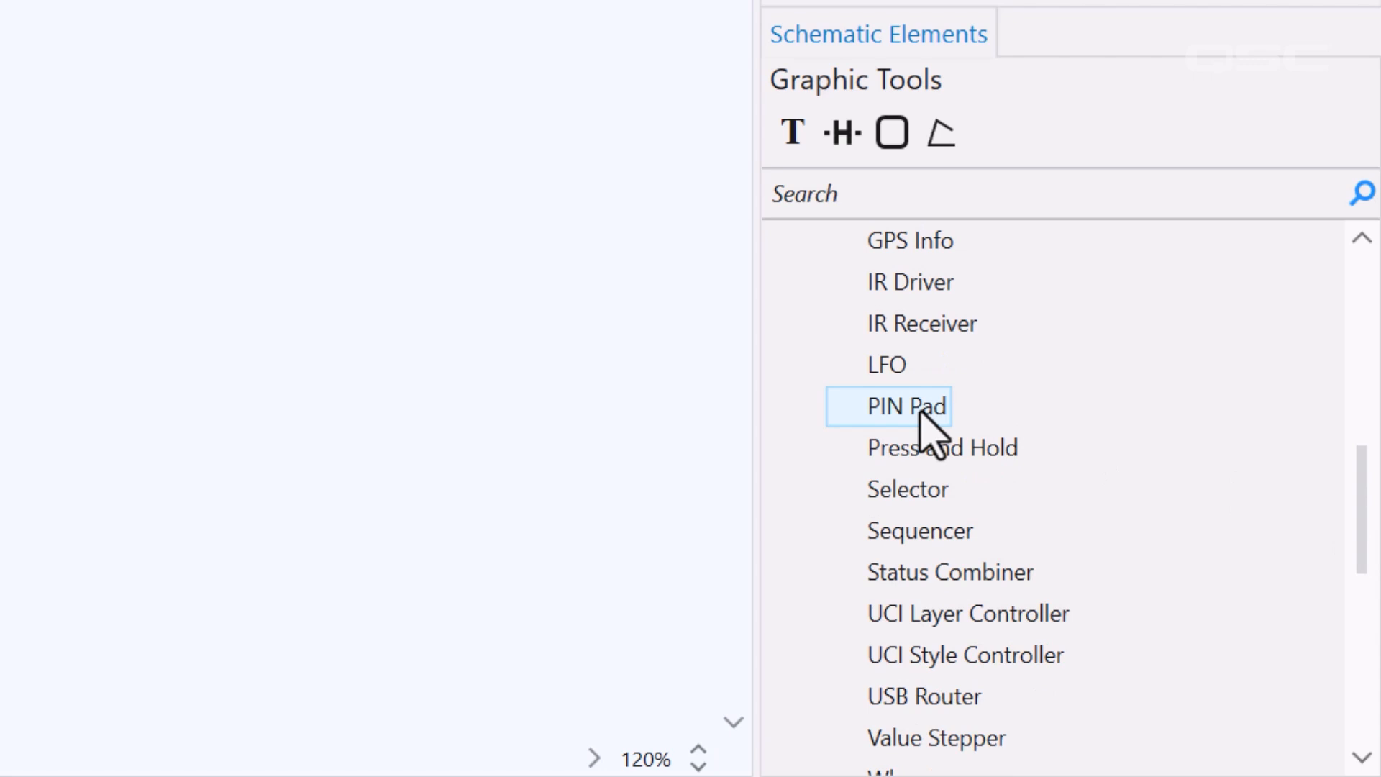
drag(924, 417, 141, 45)
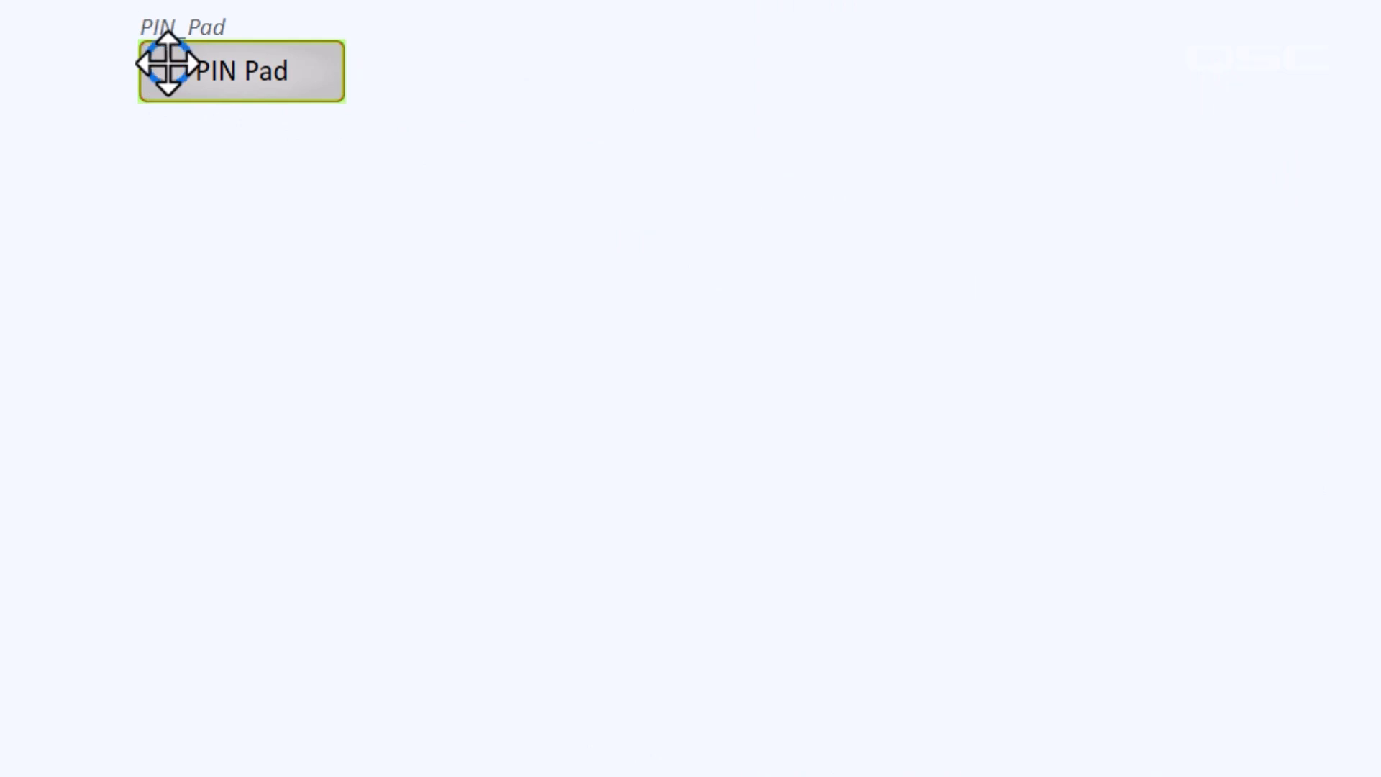
double_click(168, 64)
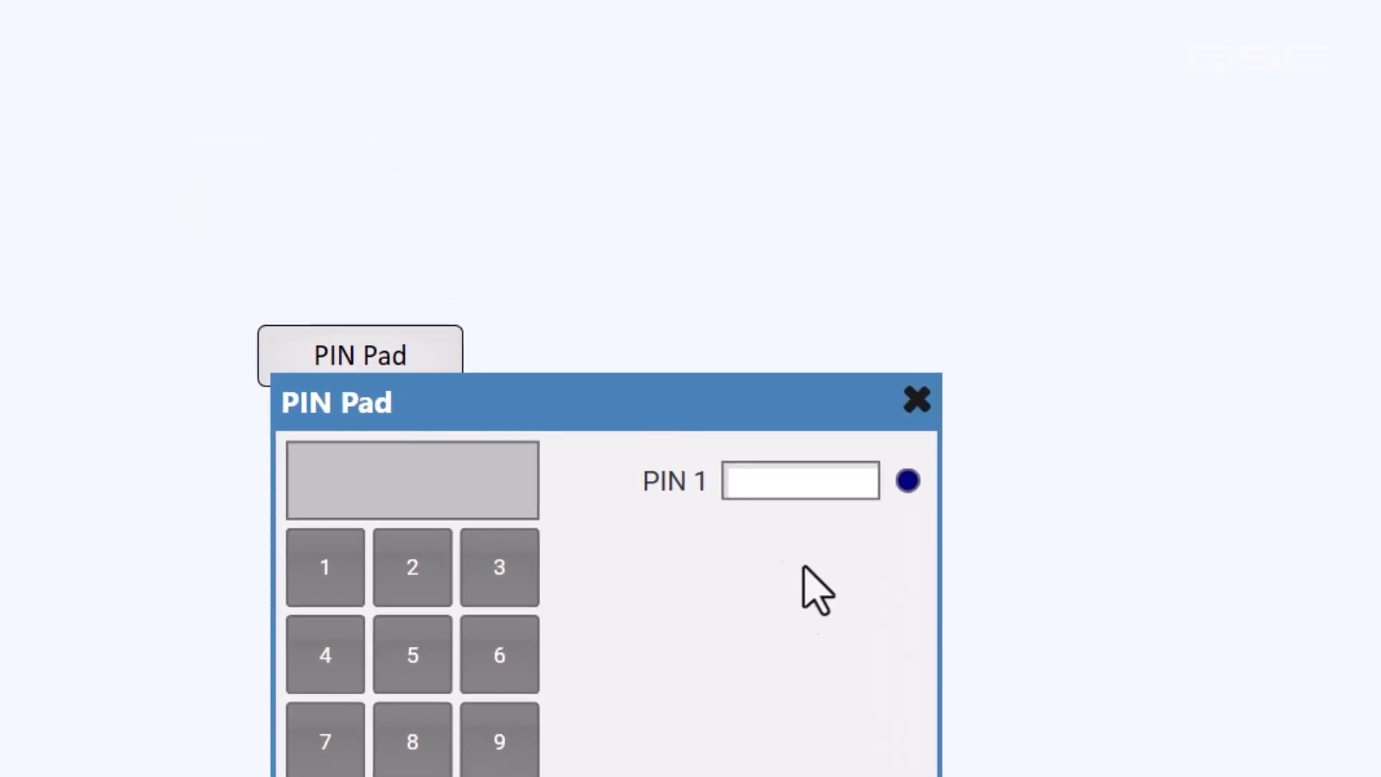
Run the design in emulation and set a value for PIN 1
click(39, 23)
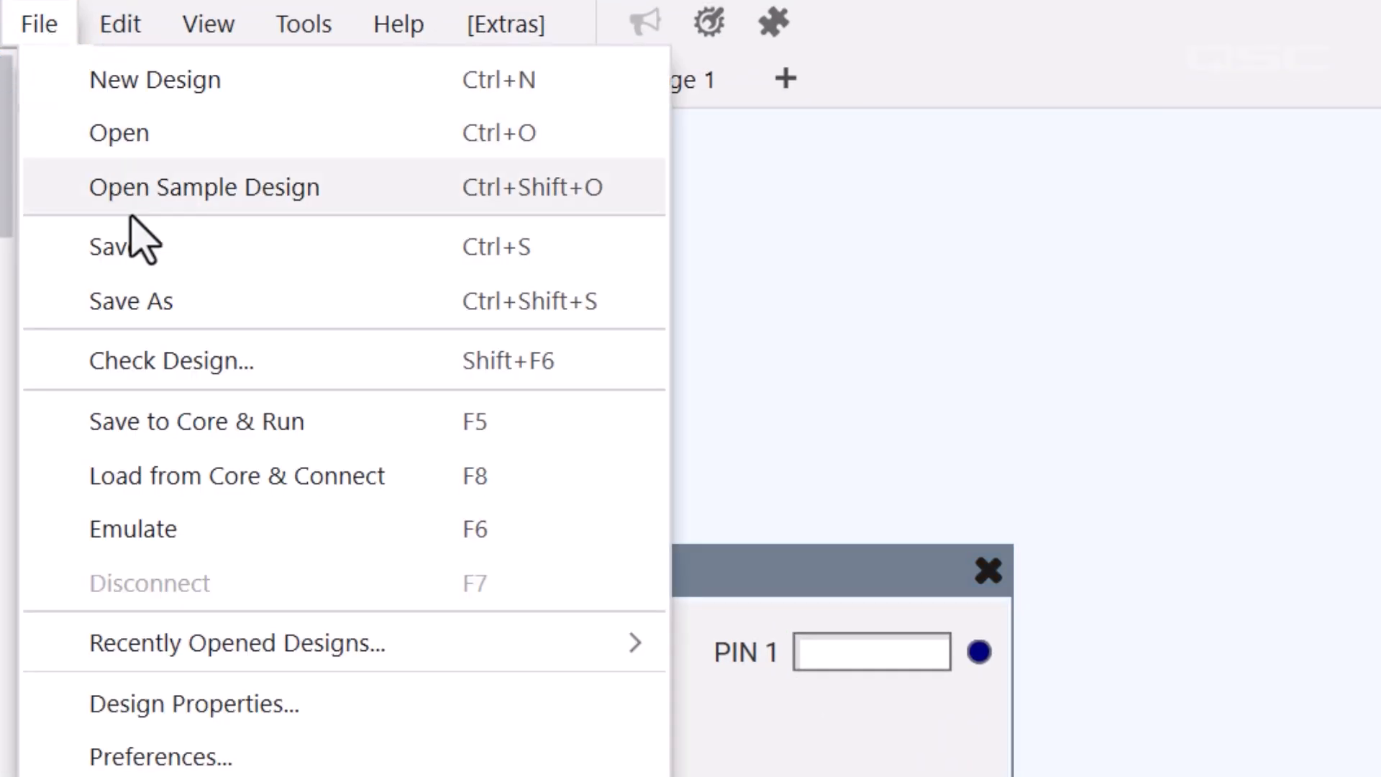
click(299, 532)
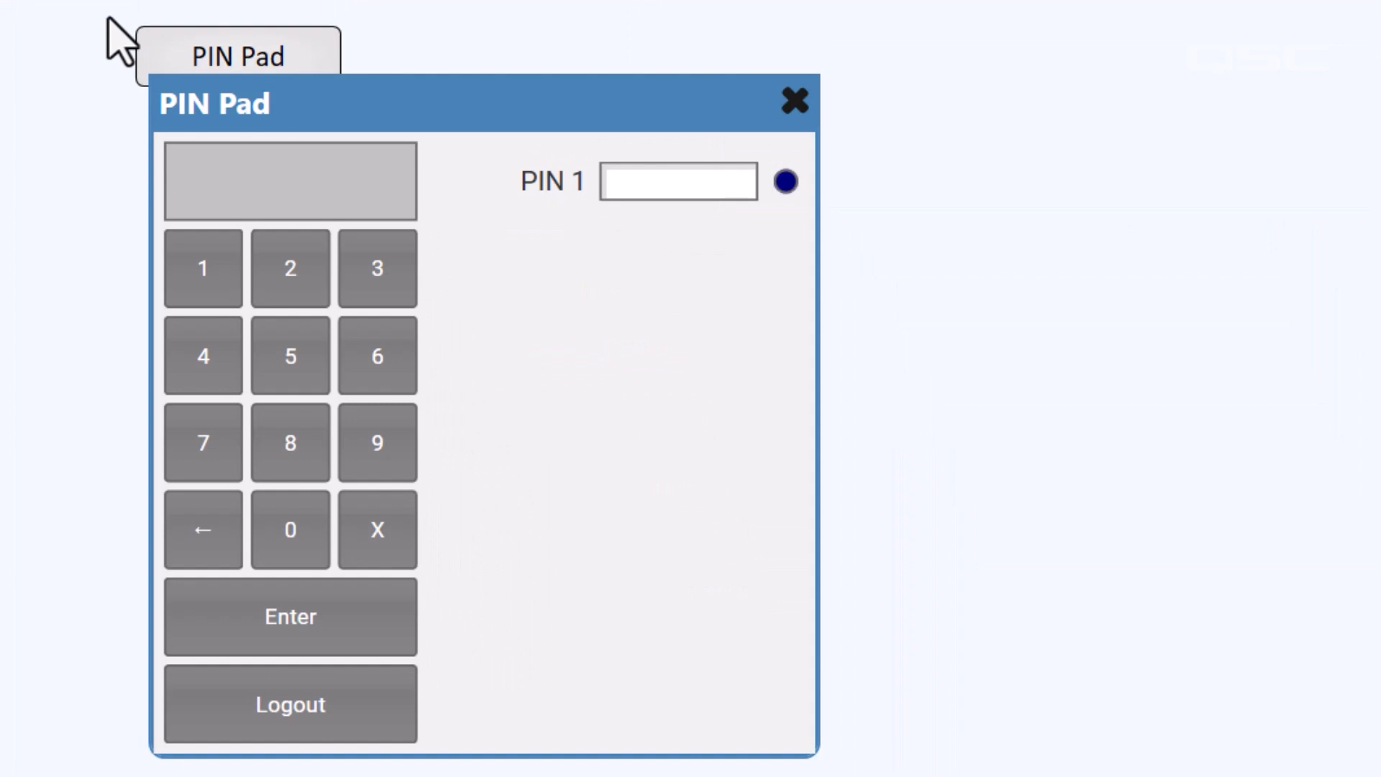
click(677, 186)
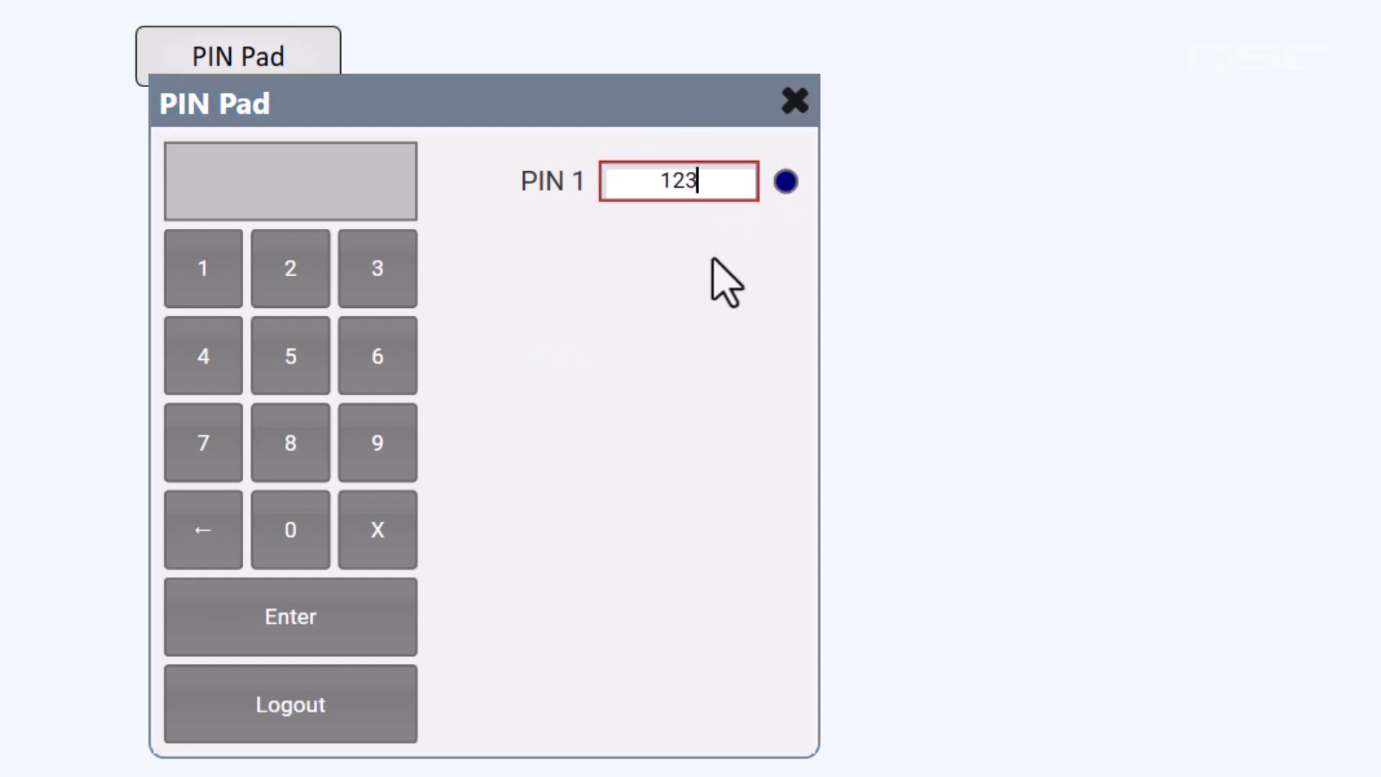
key(Return)
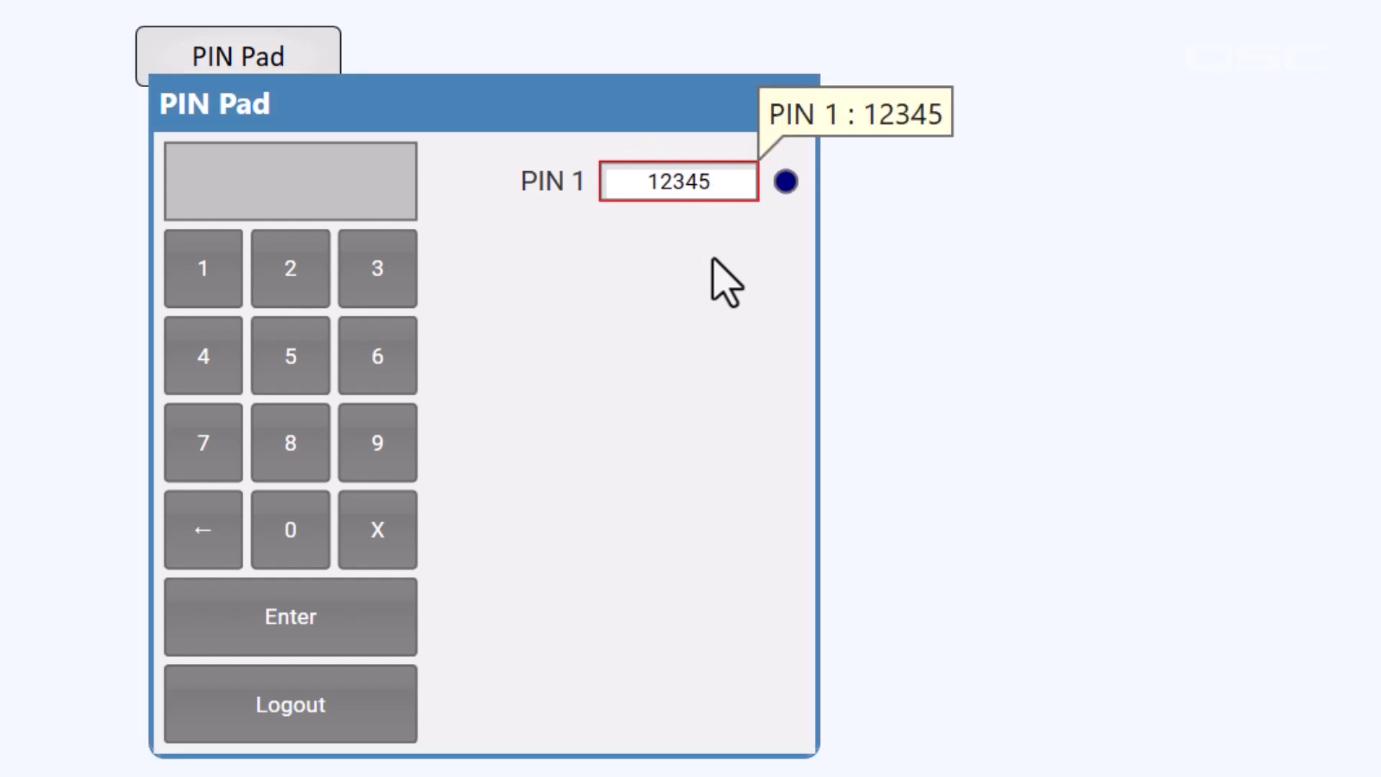
Key in the five-digit PIN and submit it so PIN Match 1 reads true, then exit emulation (F7)
click(205, 268)
click(289, 268)
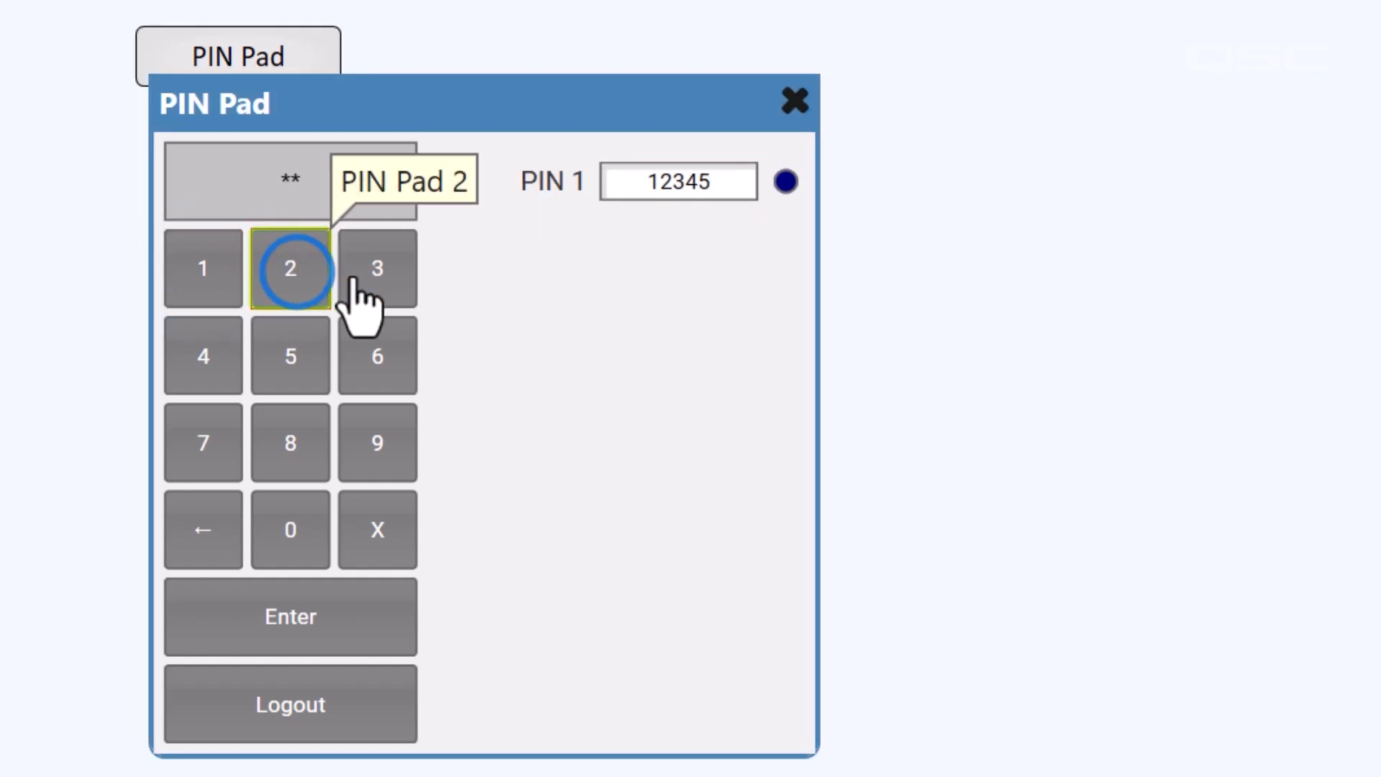
click(377, 269)
click(205, 353)
click(290, 356)
click(364, 623)
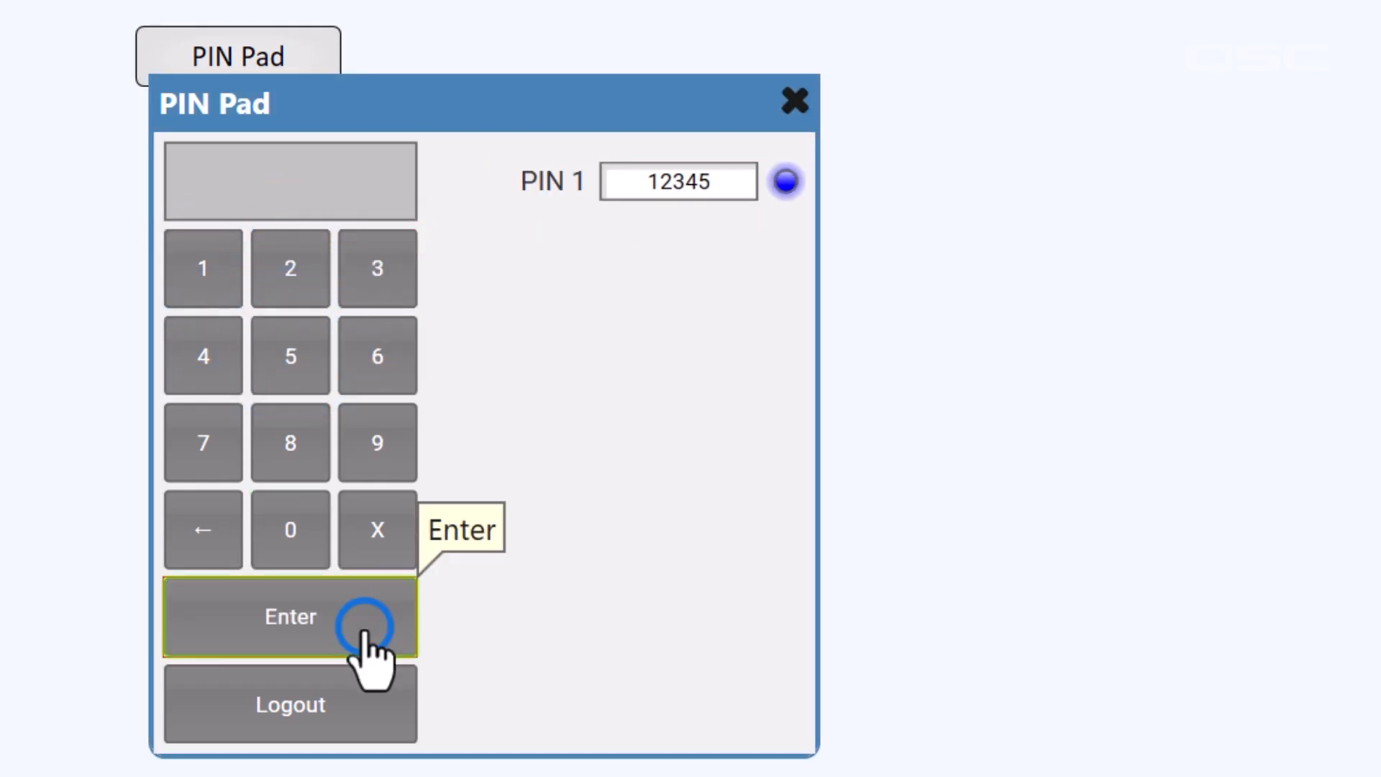
mouse_move(804, 202)
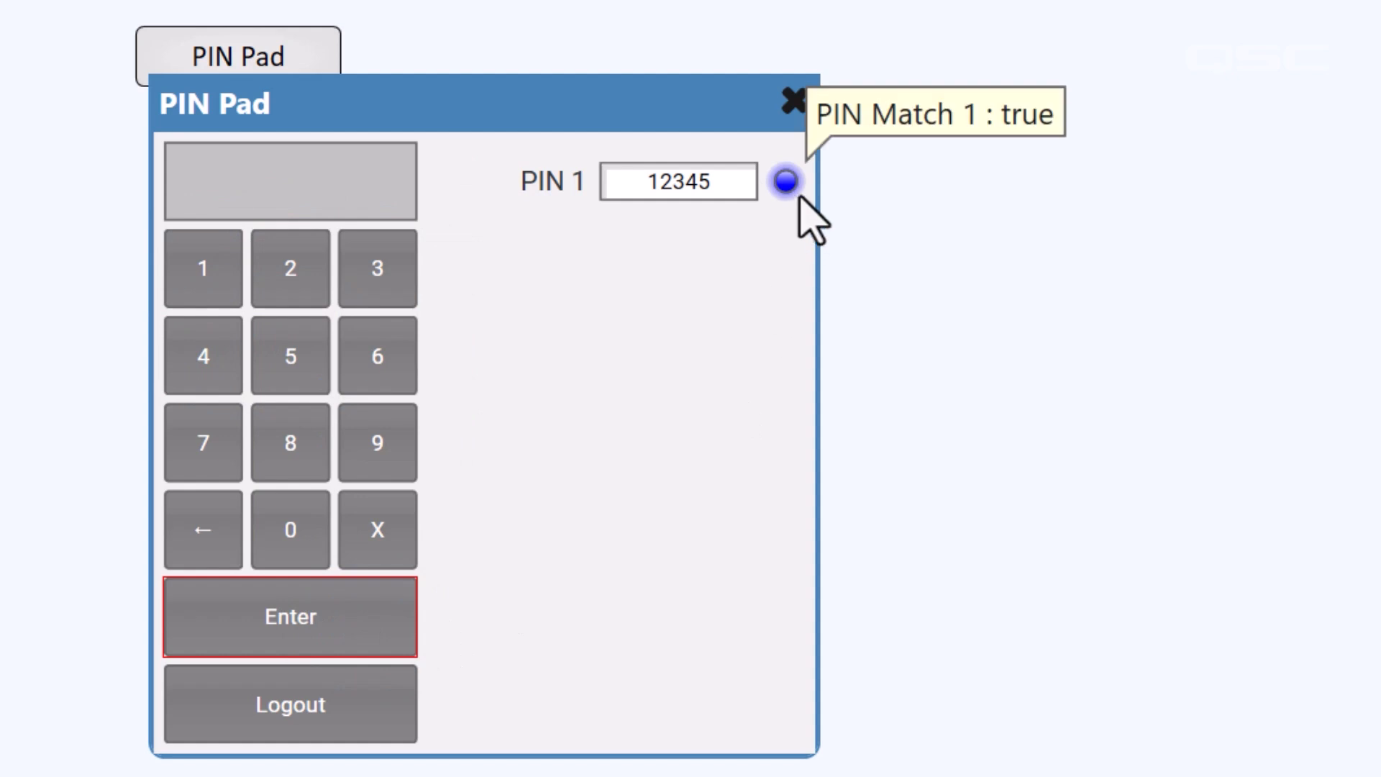
key(F7)
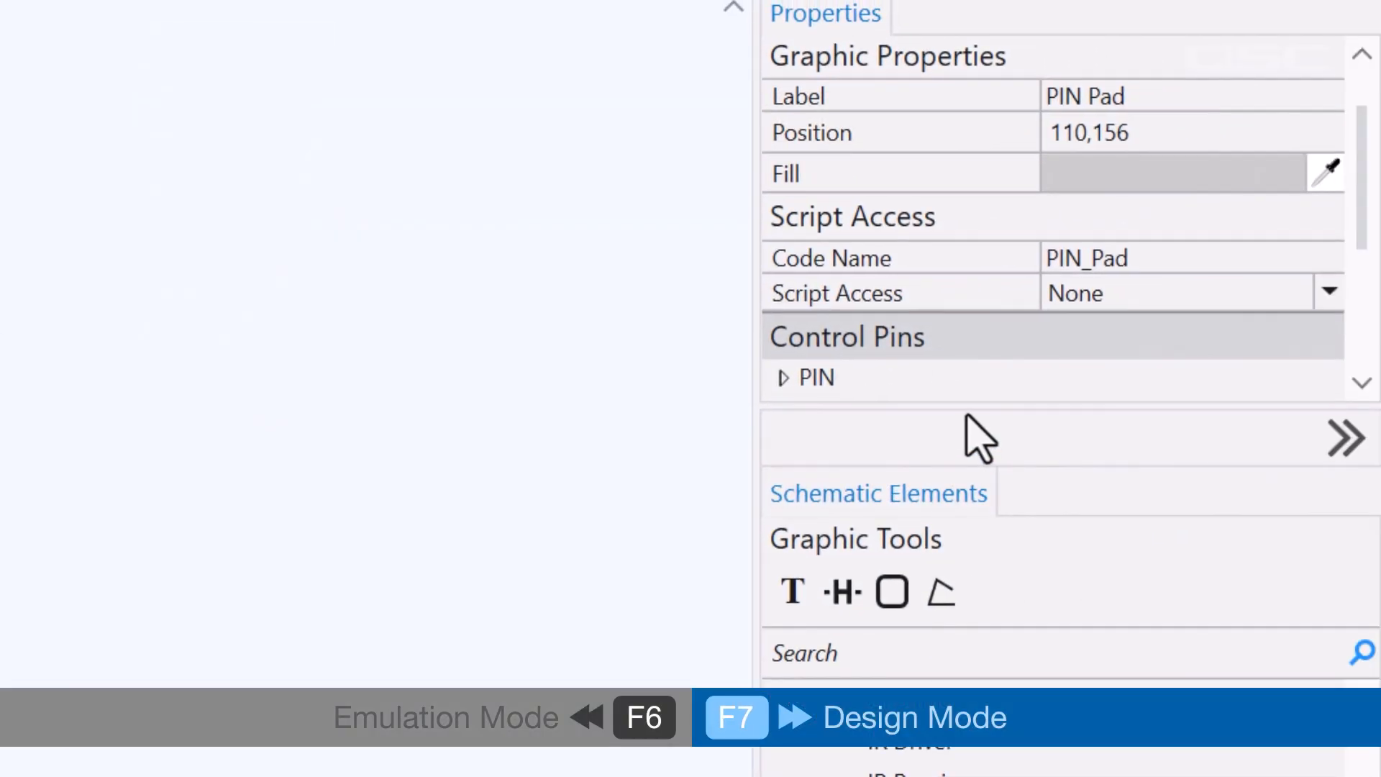
Enable the PIN Pad's PIN Match 1 control pin on the schematic block
drag(968, 407, 992, 662)
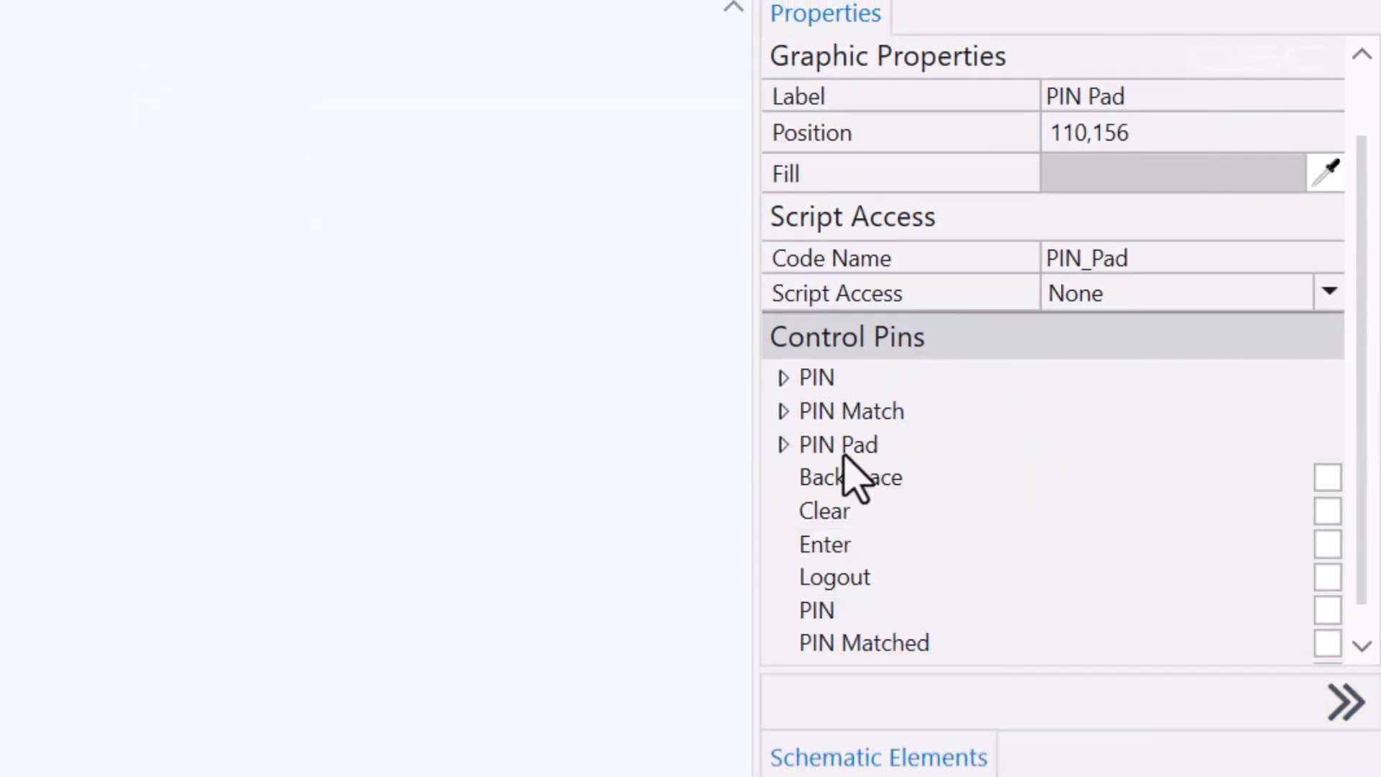
click(788, 413)
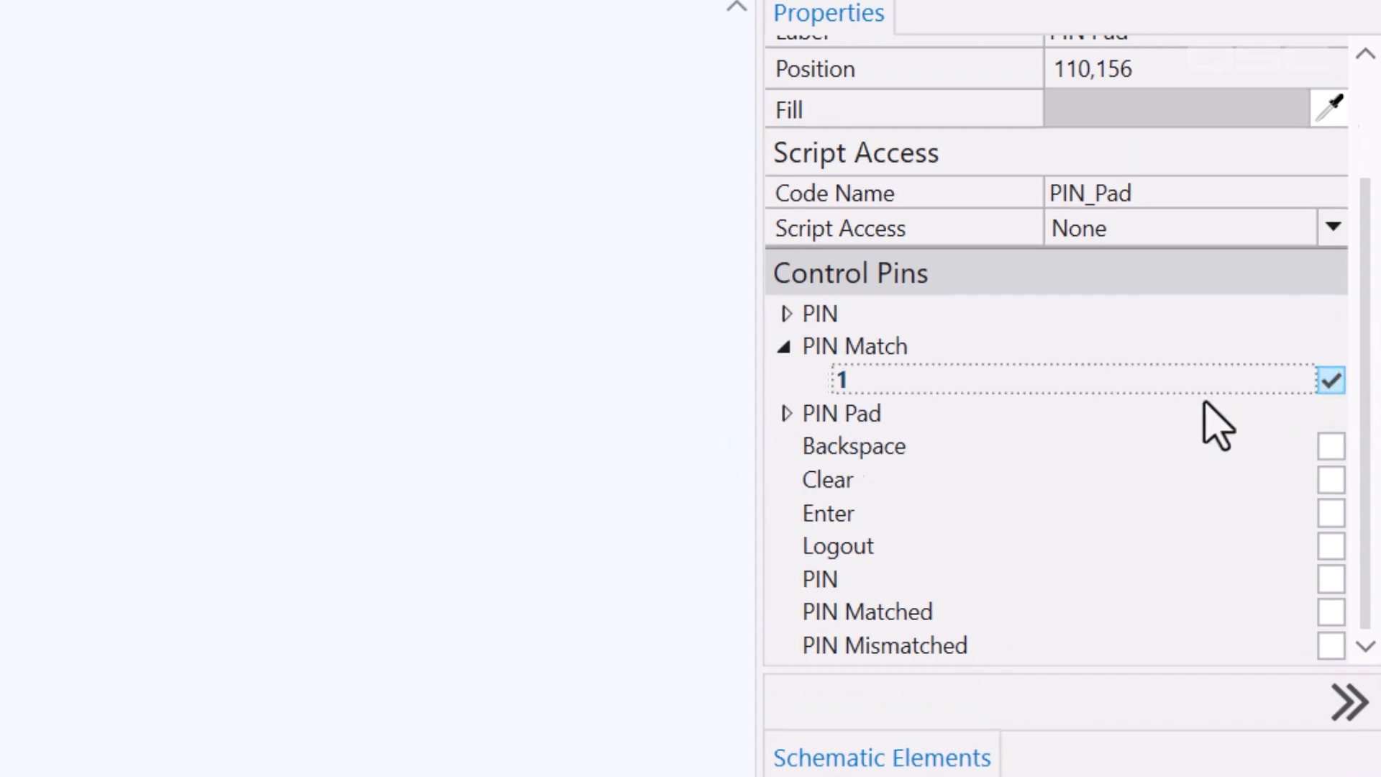
drag(474, 413, 814, 330)
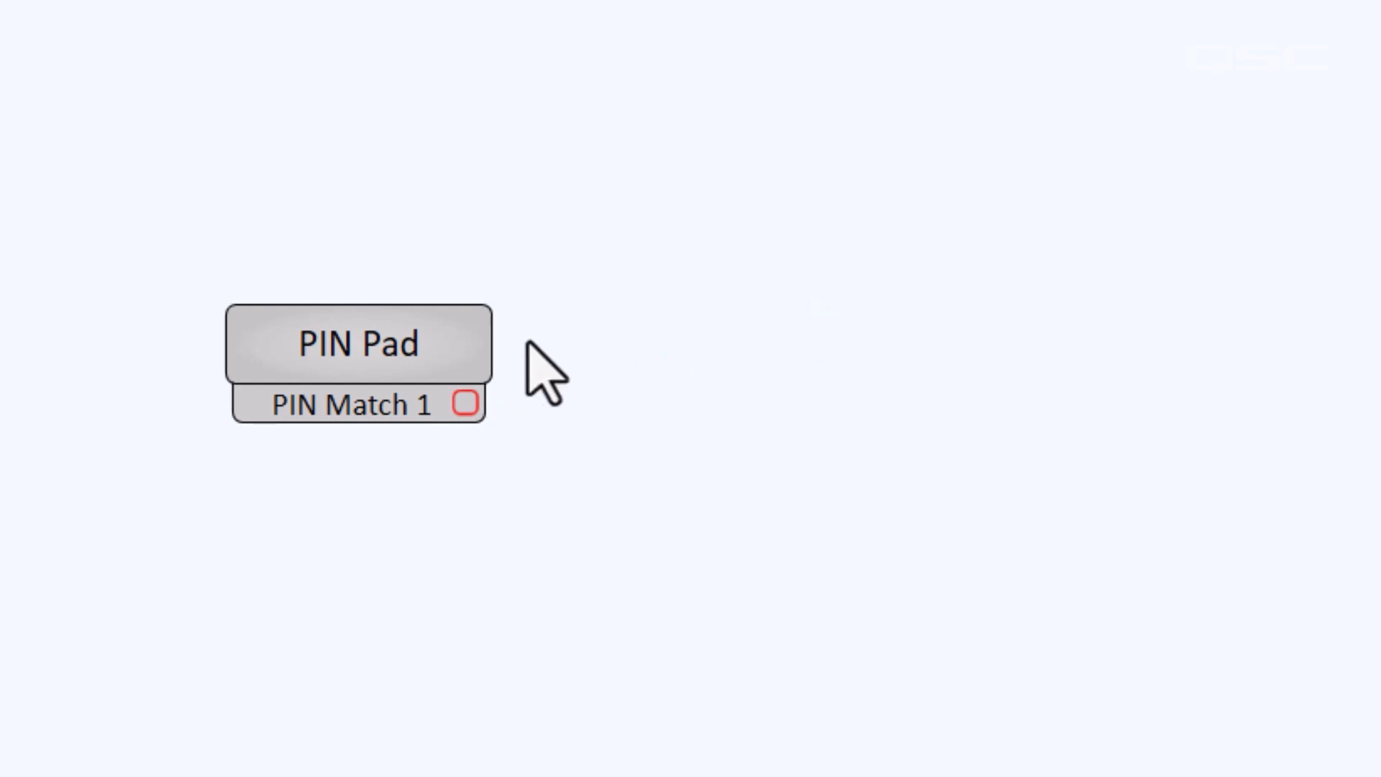
Set the PIN Pad's PIN Count to 16 and open its panel to check the extra PINs
click(439, 338)
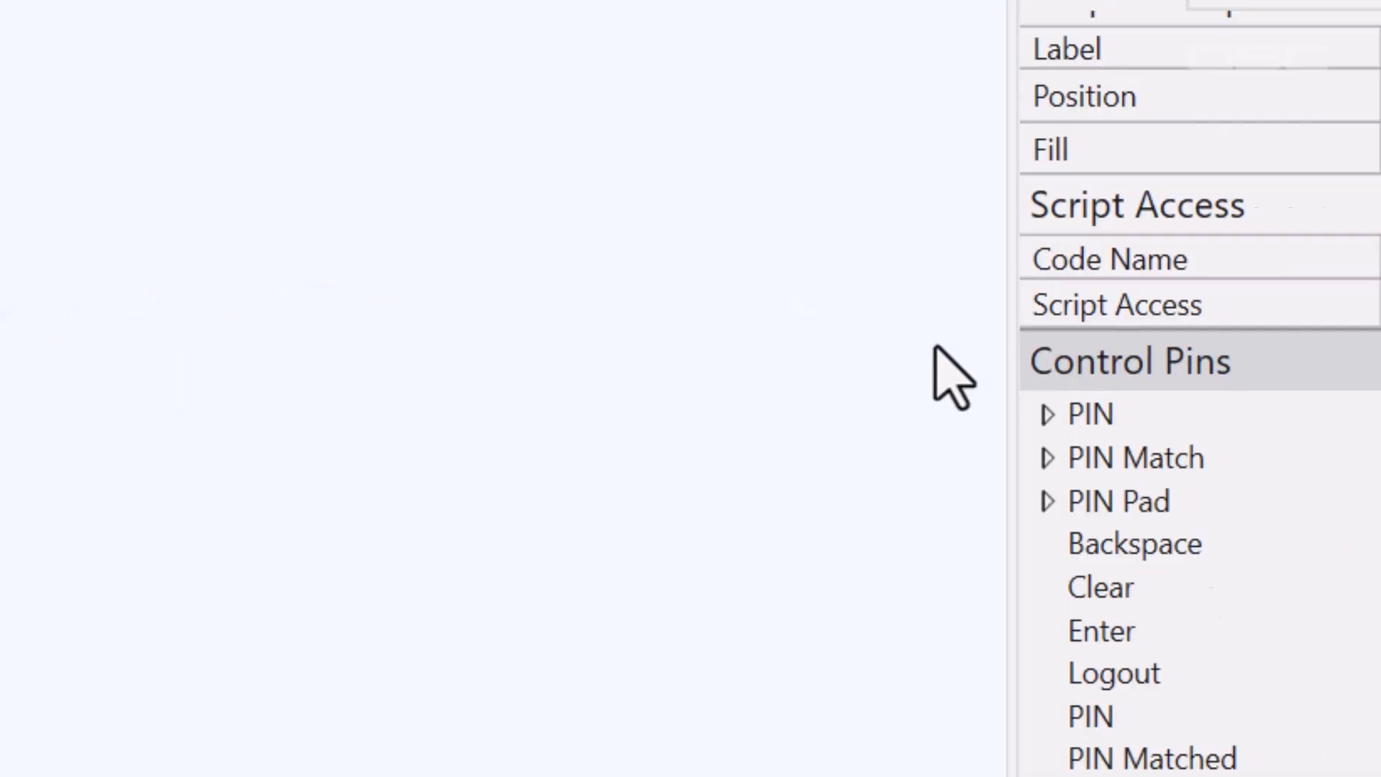
scroll(1360, 330, up, 3)
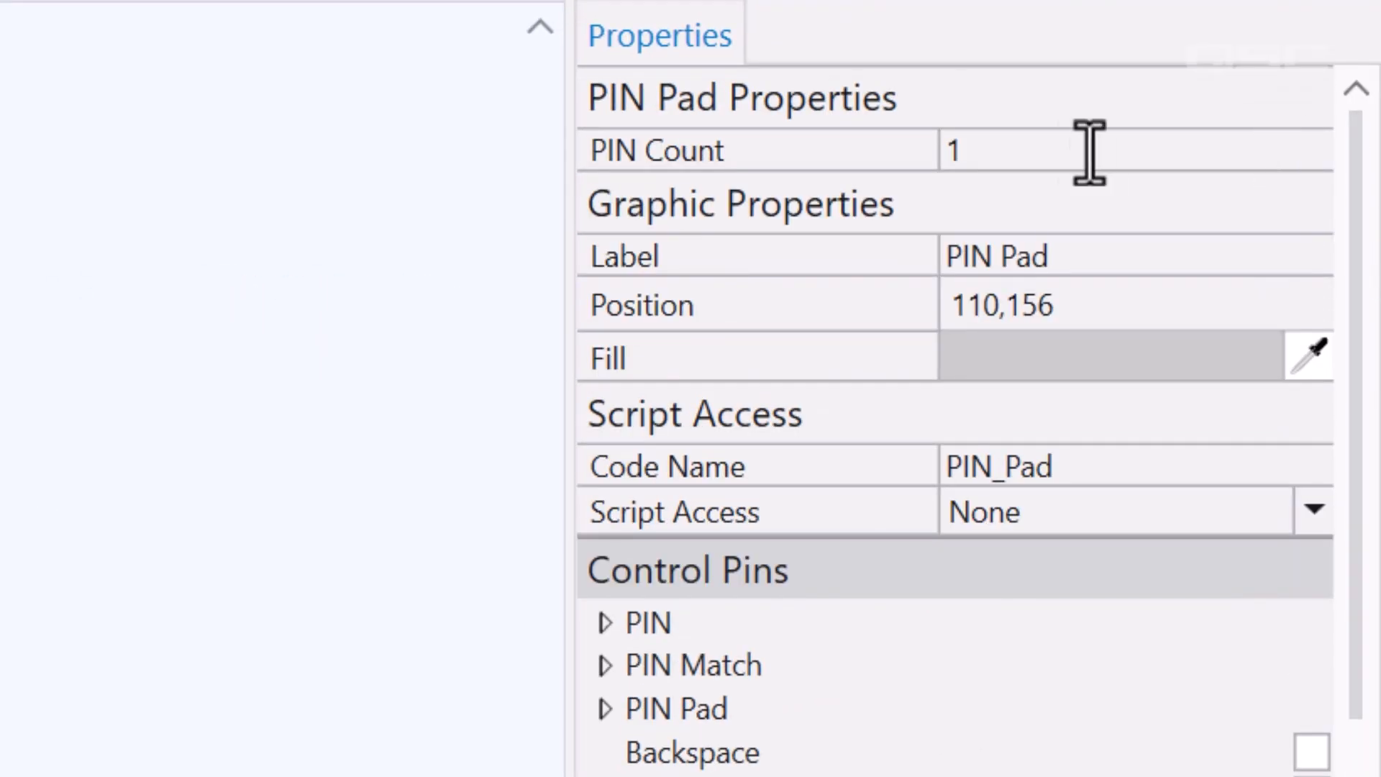
double_click(1055, 150)
text(16)
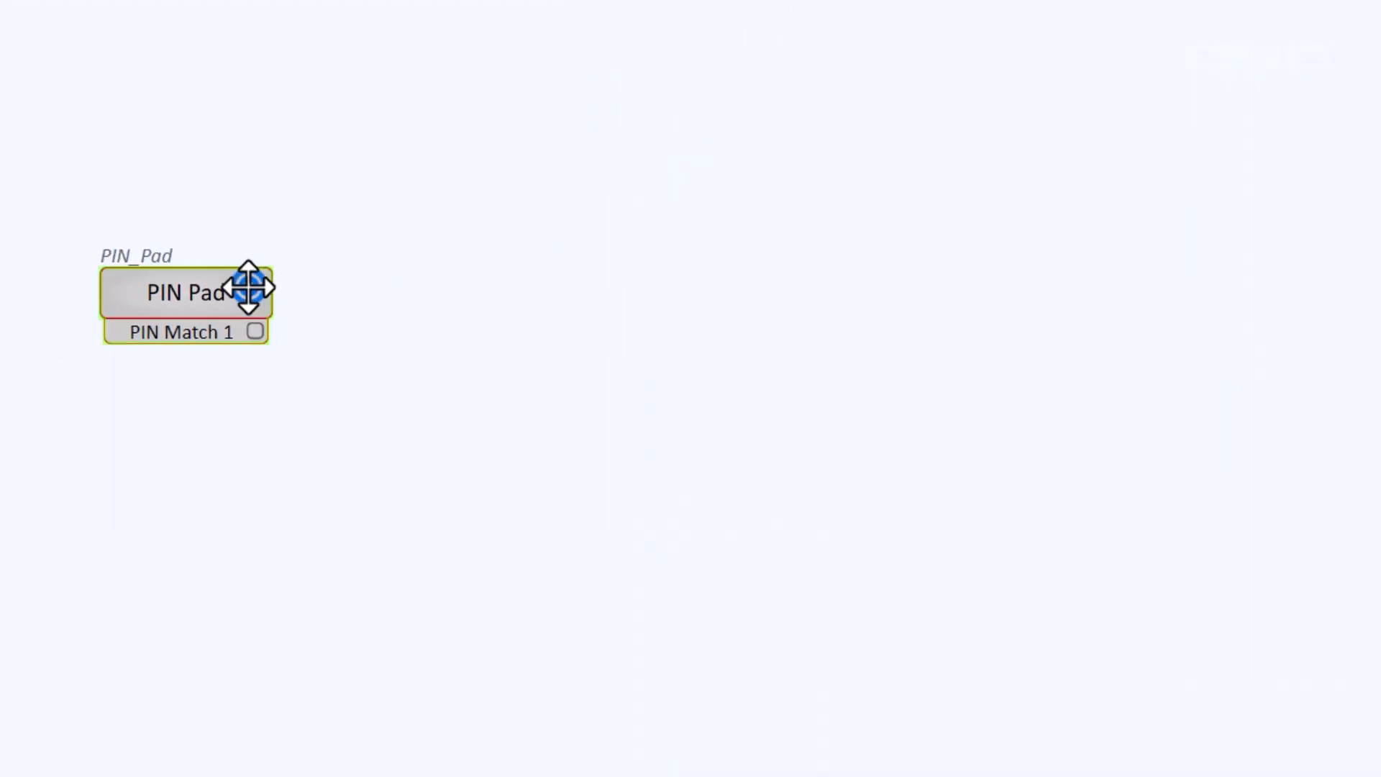
double_click(248, 287)
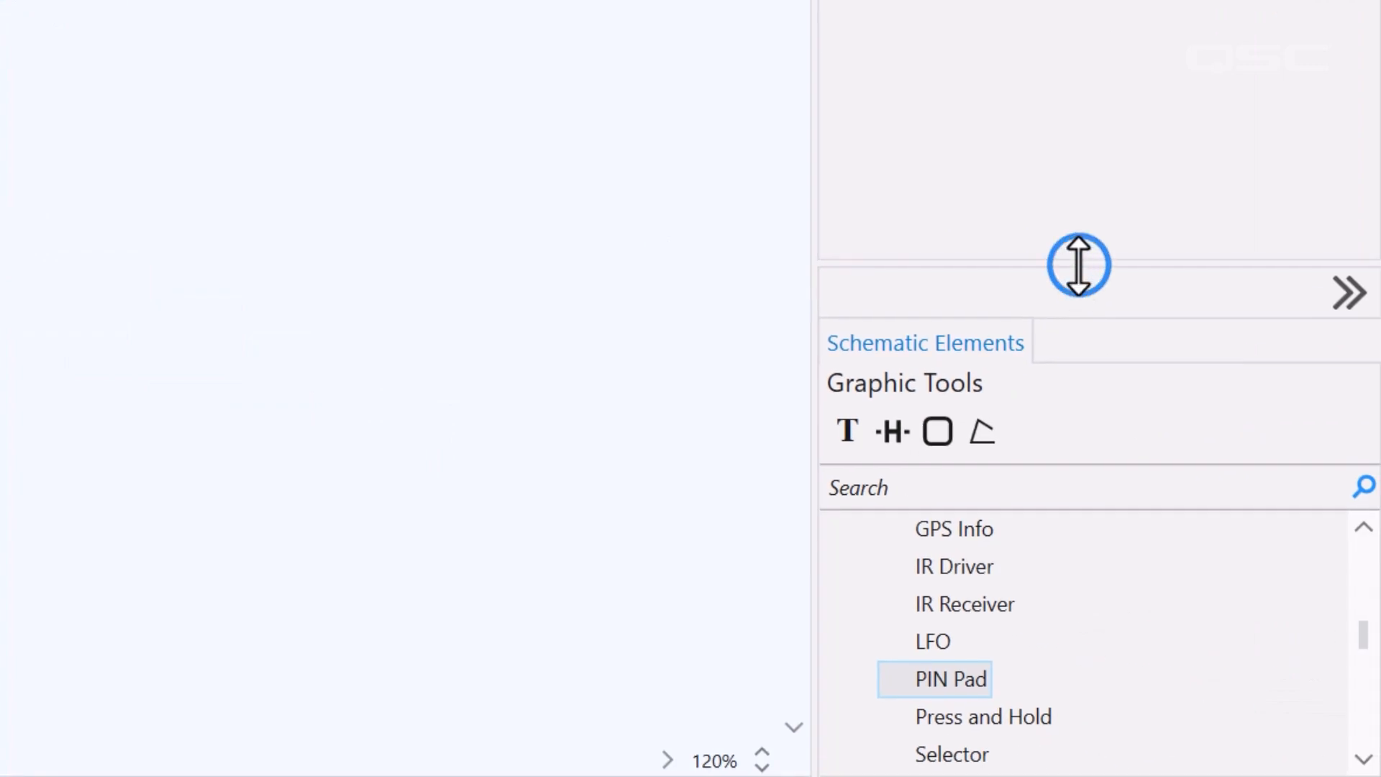
Place a Press and Hold block below the PIN Pad and drag its Input button toward the ConferenceUCI layout
drag(1079, 265, 1079, 0)
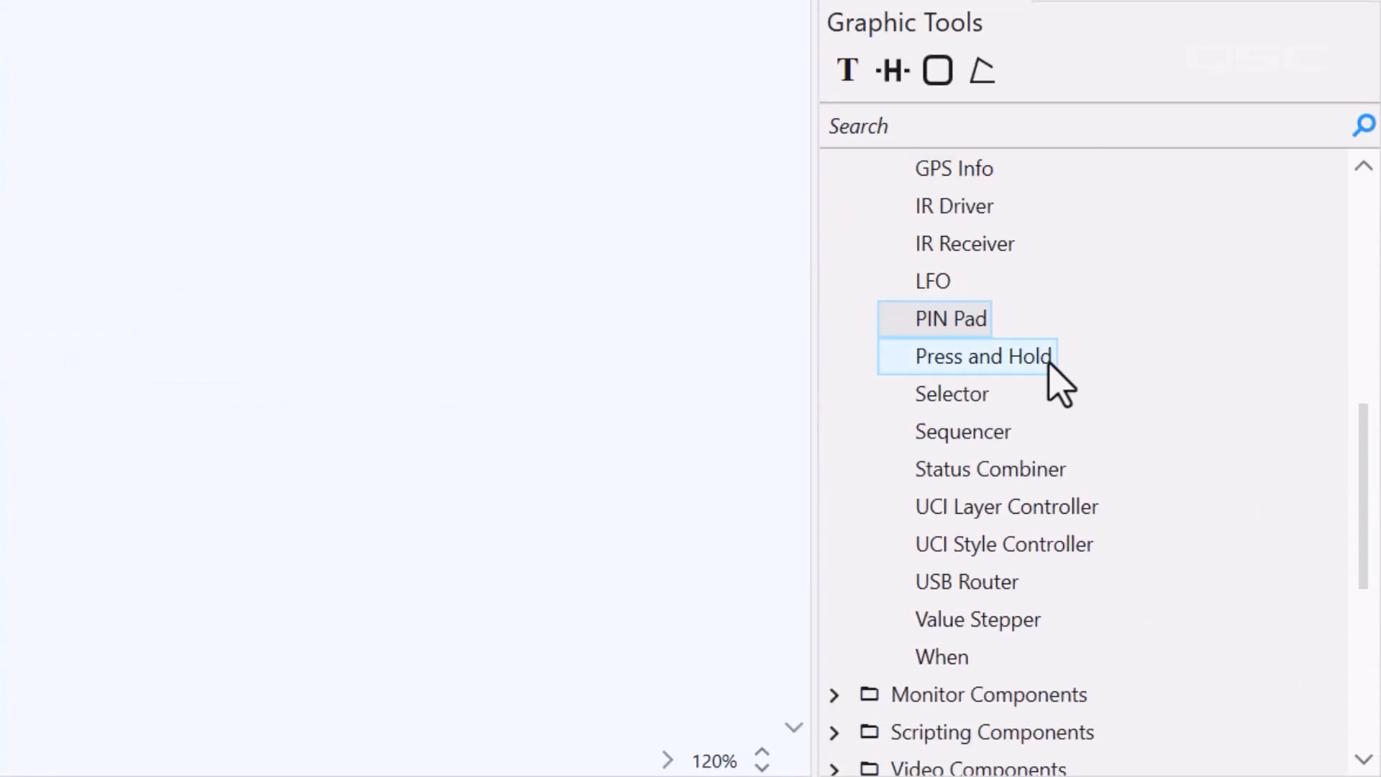
drag(1050, 363, 200, 419)
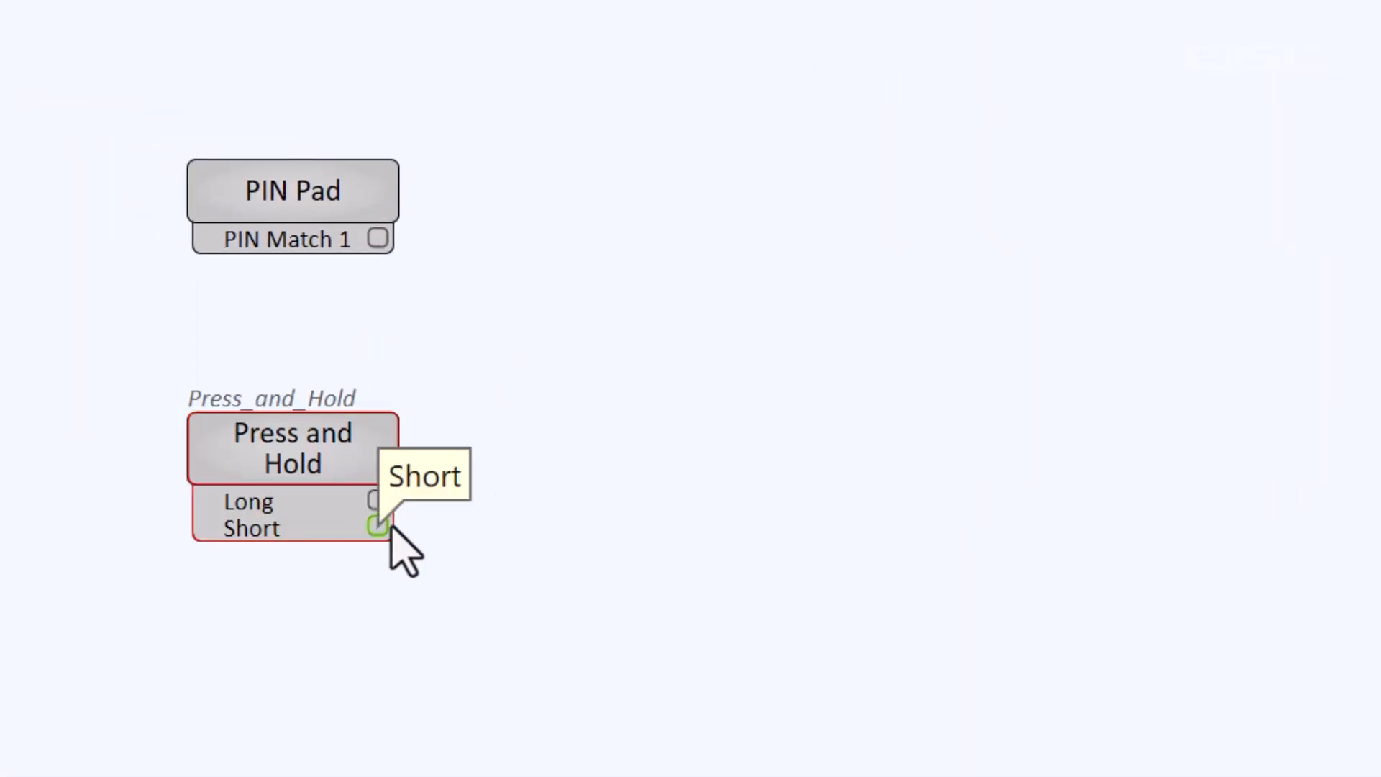
double_click(370, 460)
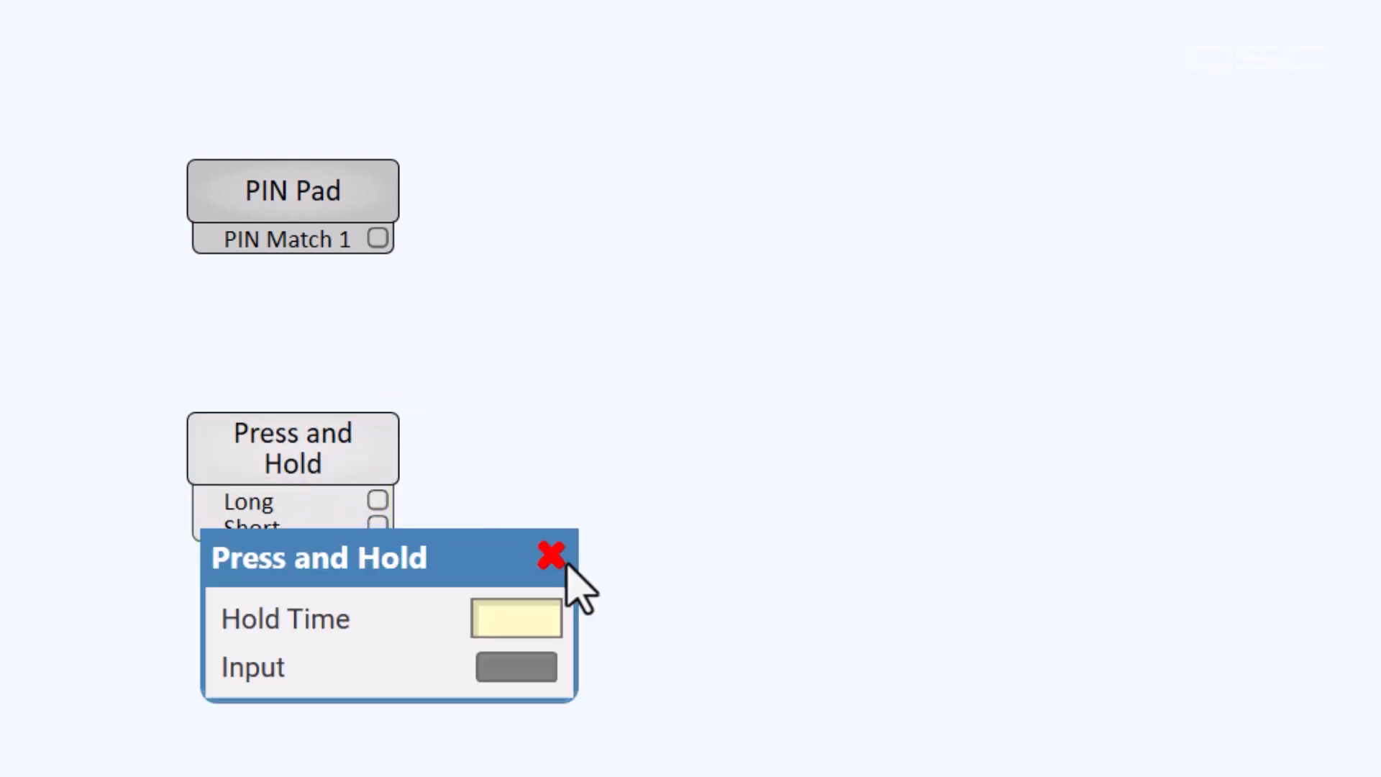
drag(530, 666, 567, 233)
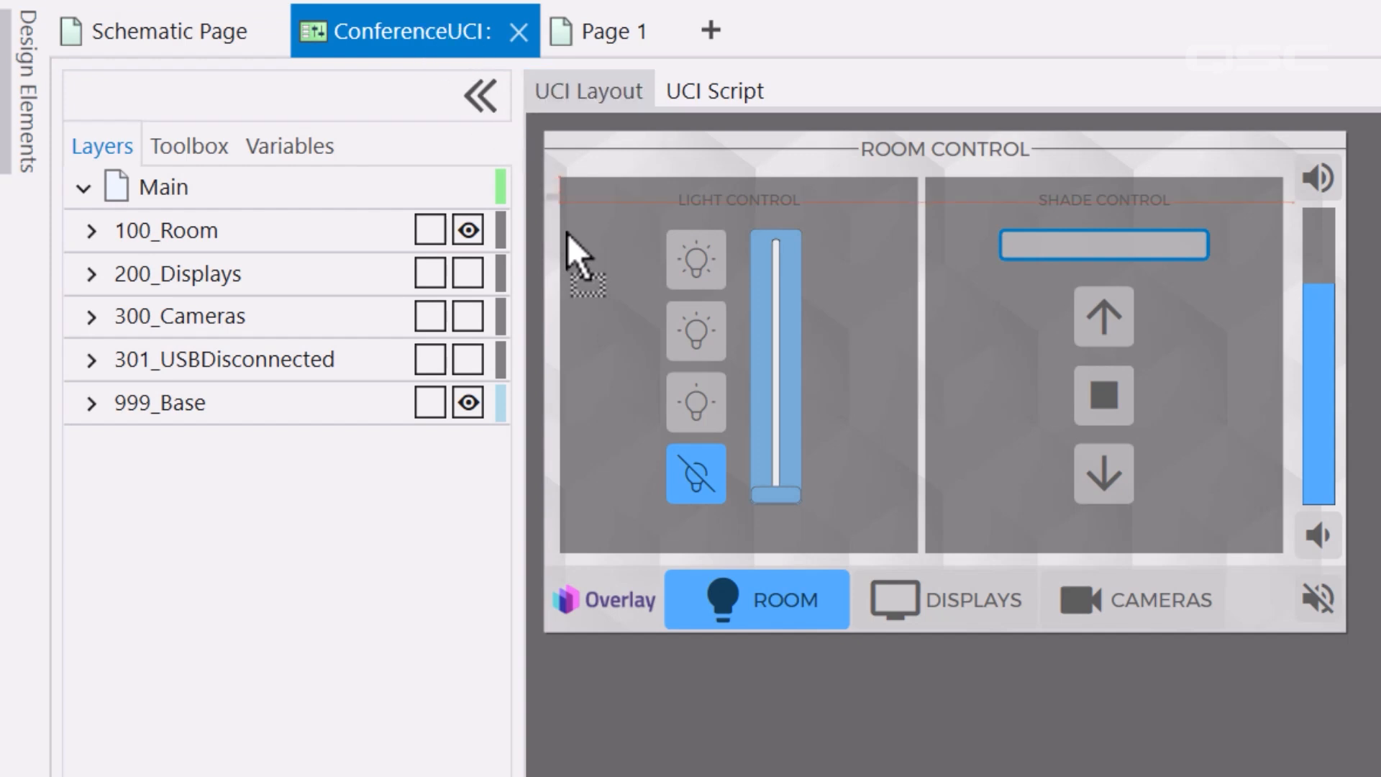
Drop the Input button over the Overlay logo, size it to cover it, and make its off colour fully transparent
drag(602, 489, 603, 590)
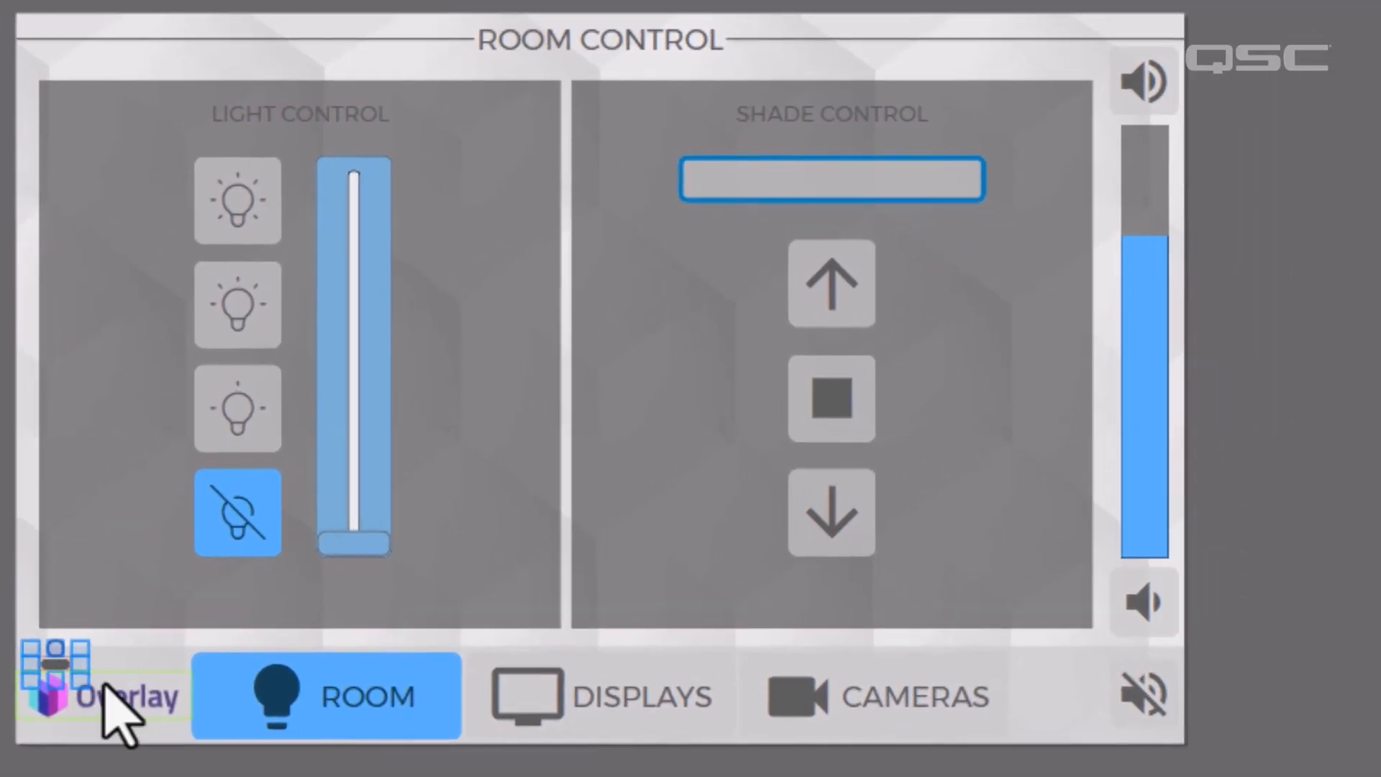
drag(83, 682, 97, 689)
drag(98, 689, 176, 728)
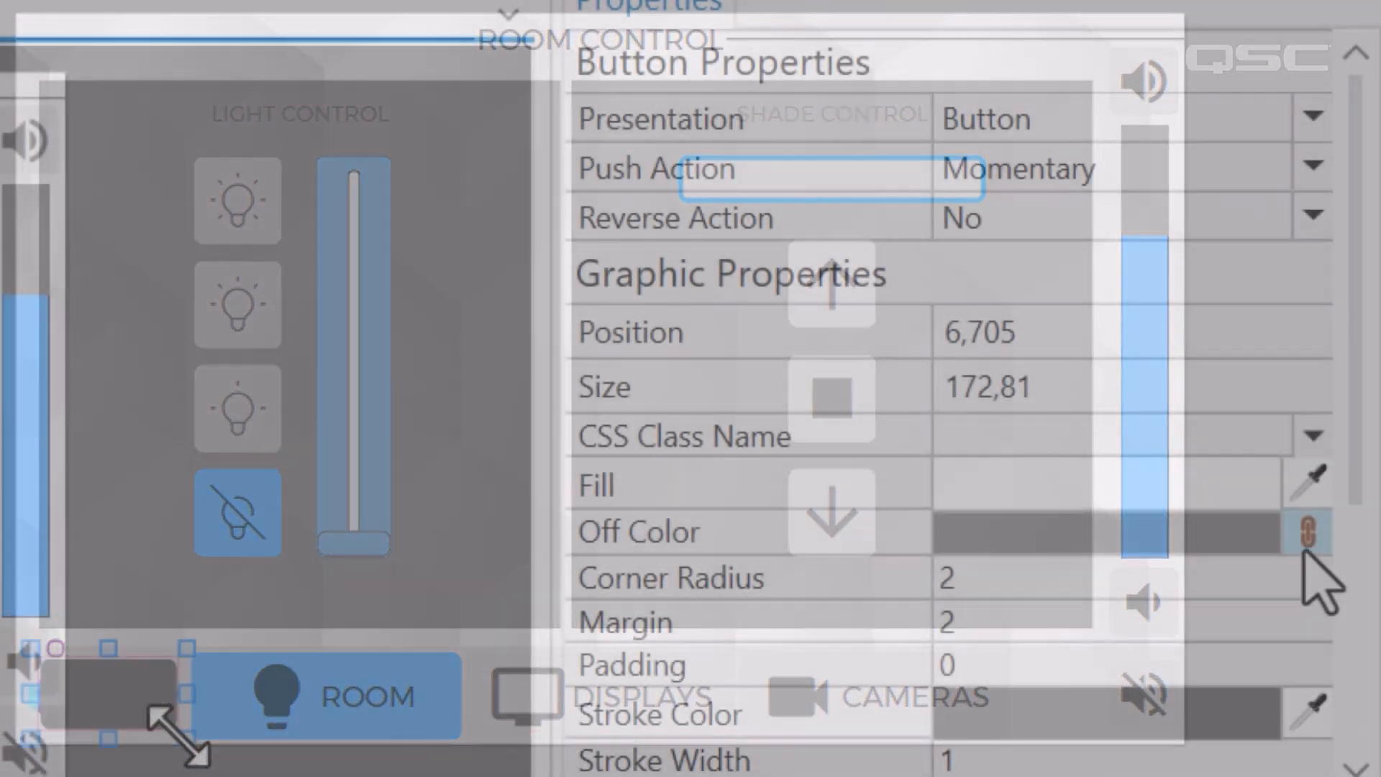
click(1305, 533)
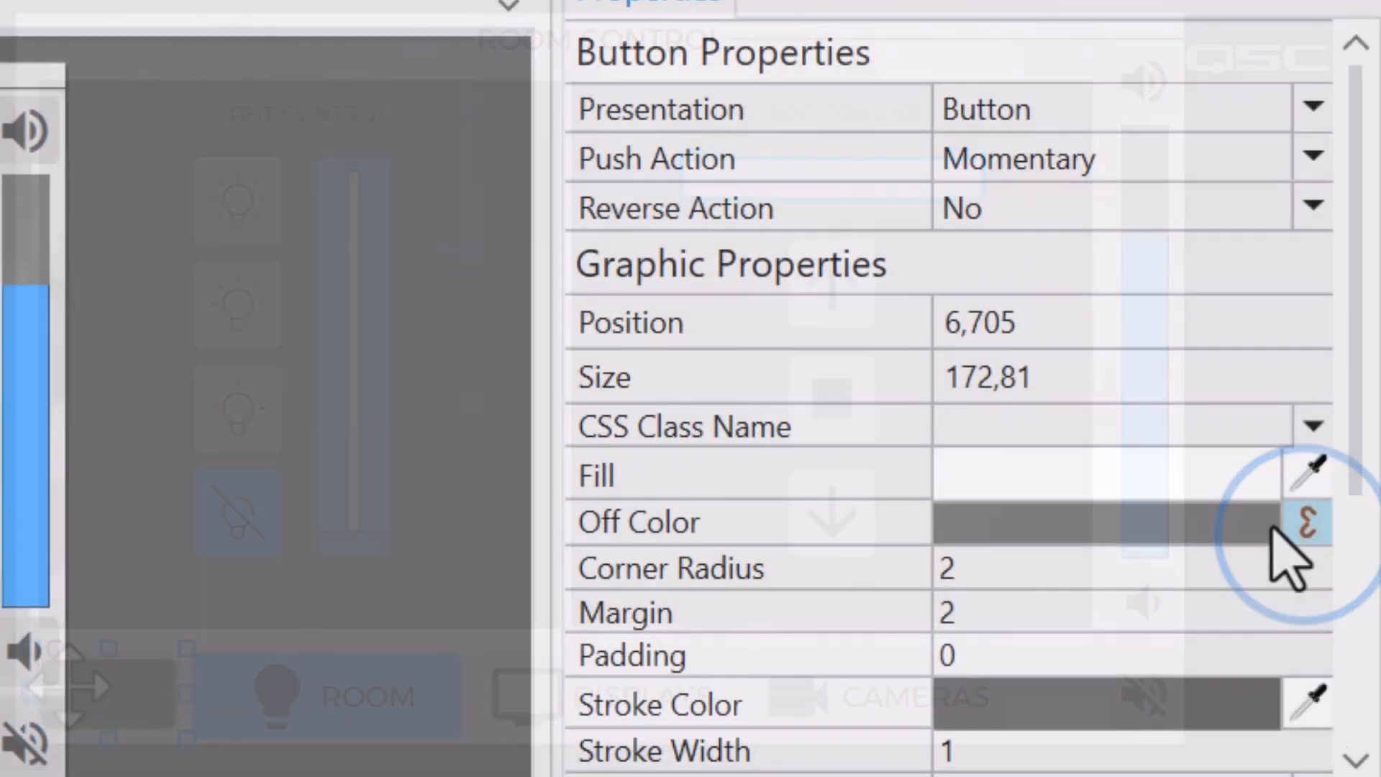
click(1173, 523)
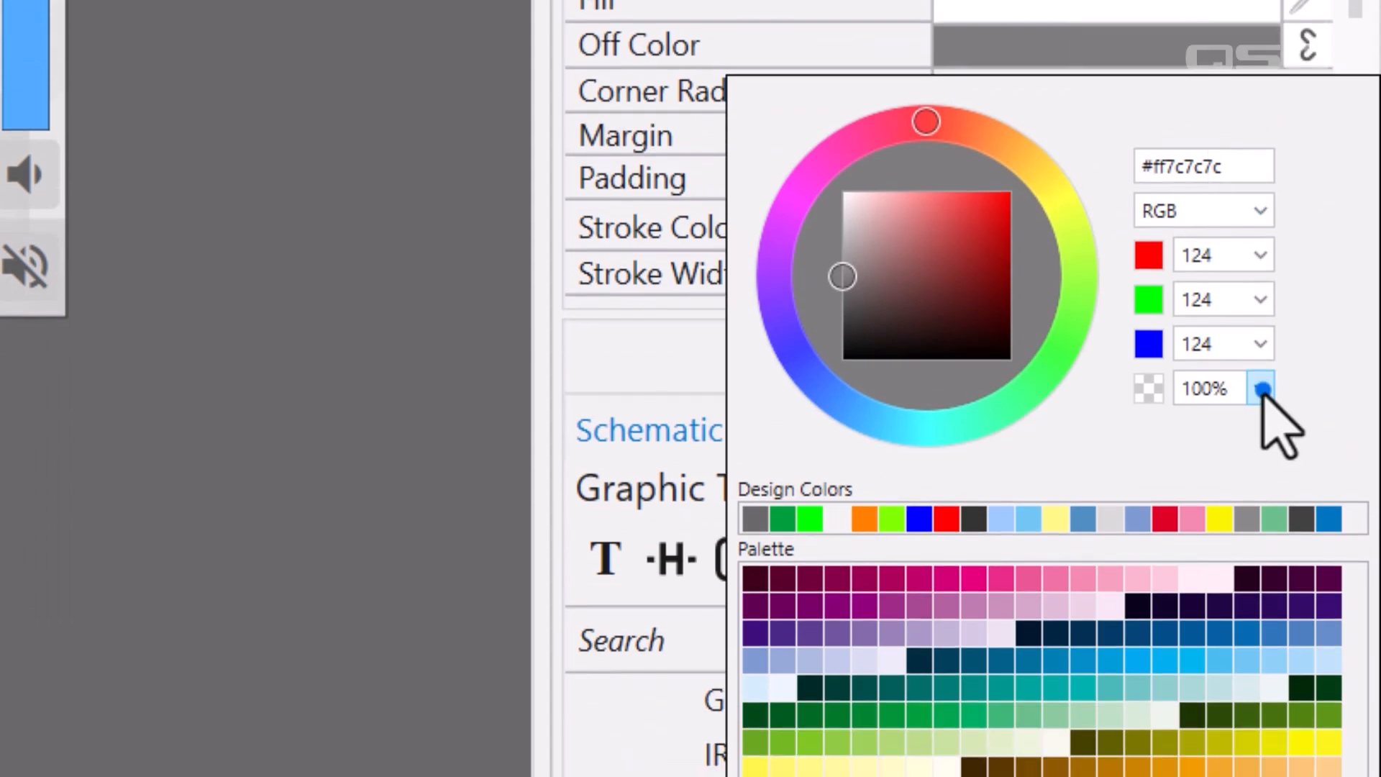
click(1260, 388)
drag(1199, 480, 1140, 468)
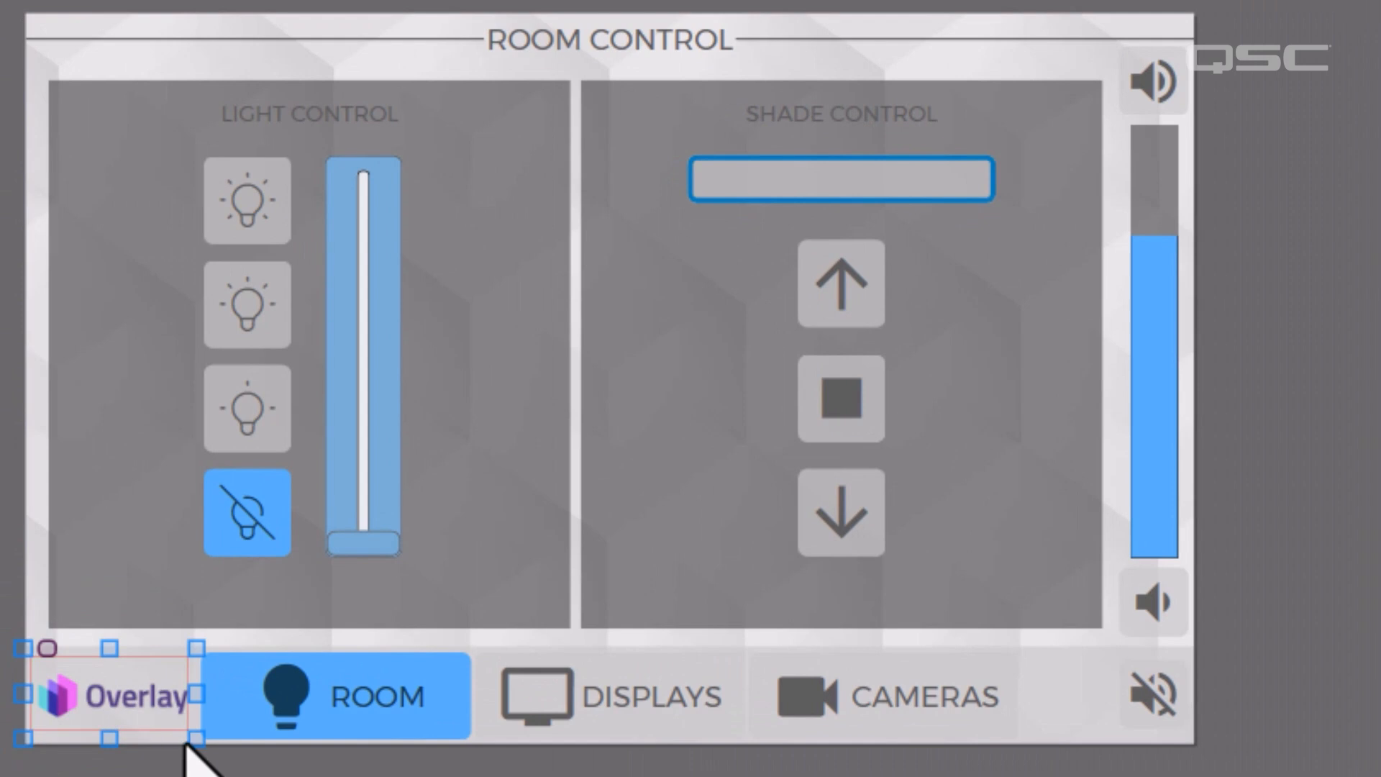
drag(198, 736, 205, 748)
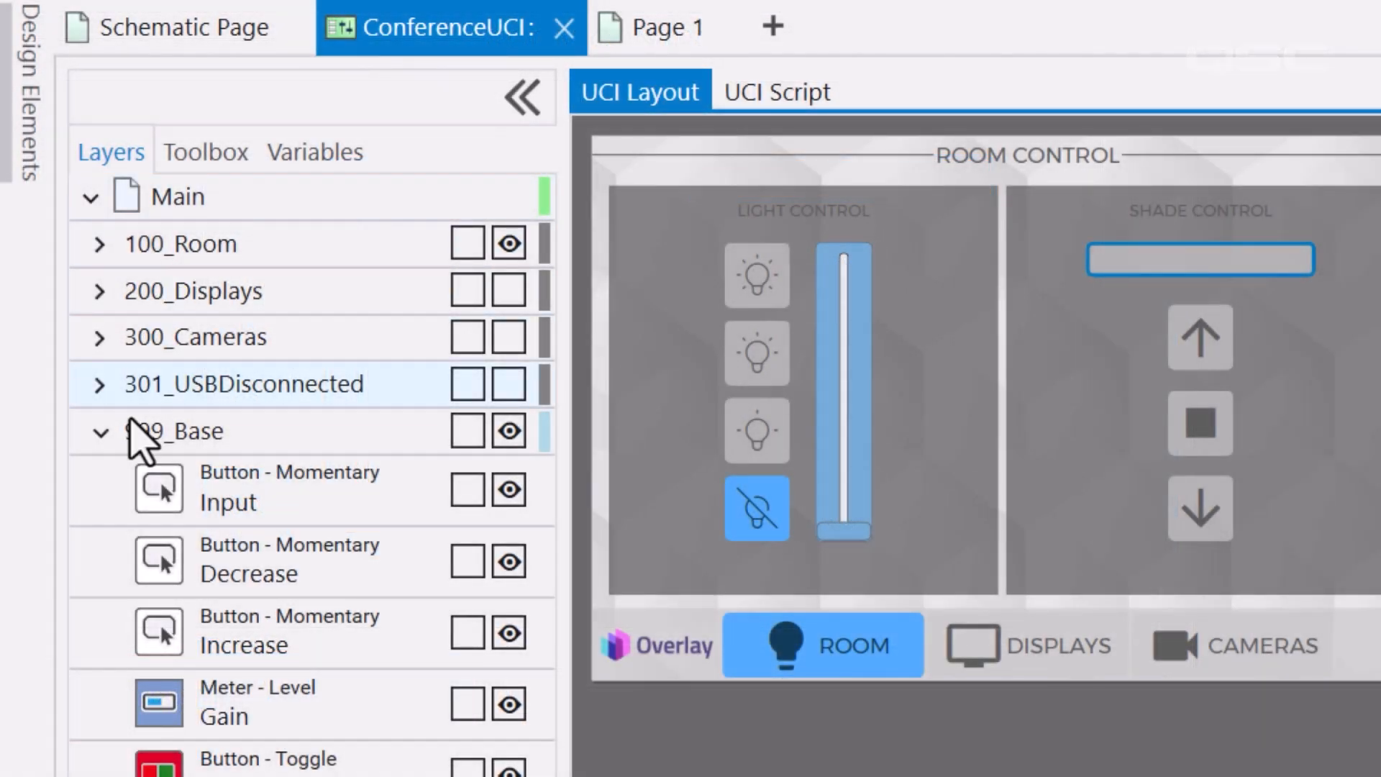
Add a new layer above 100_Room named 000_PIN_Layer and enlarge the PIN keypad on Main
click(99, 432)
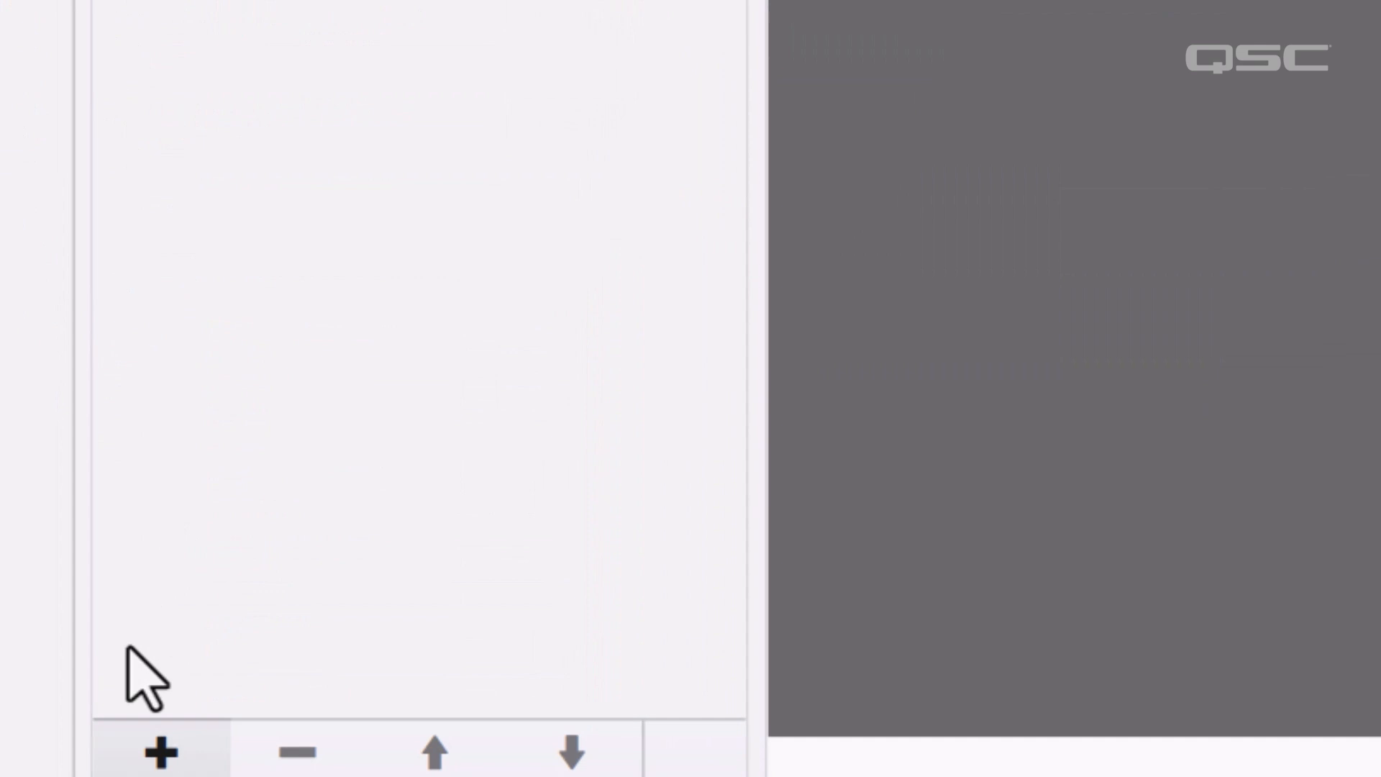
click(159, 727)
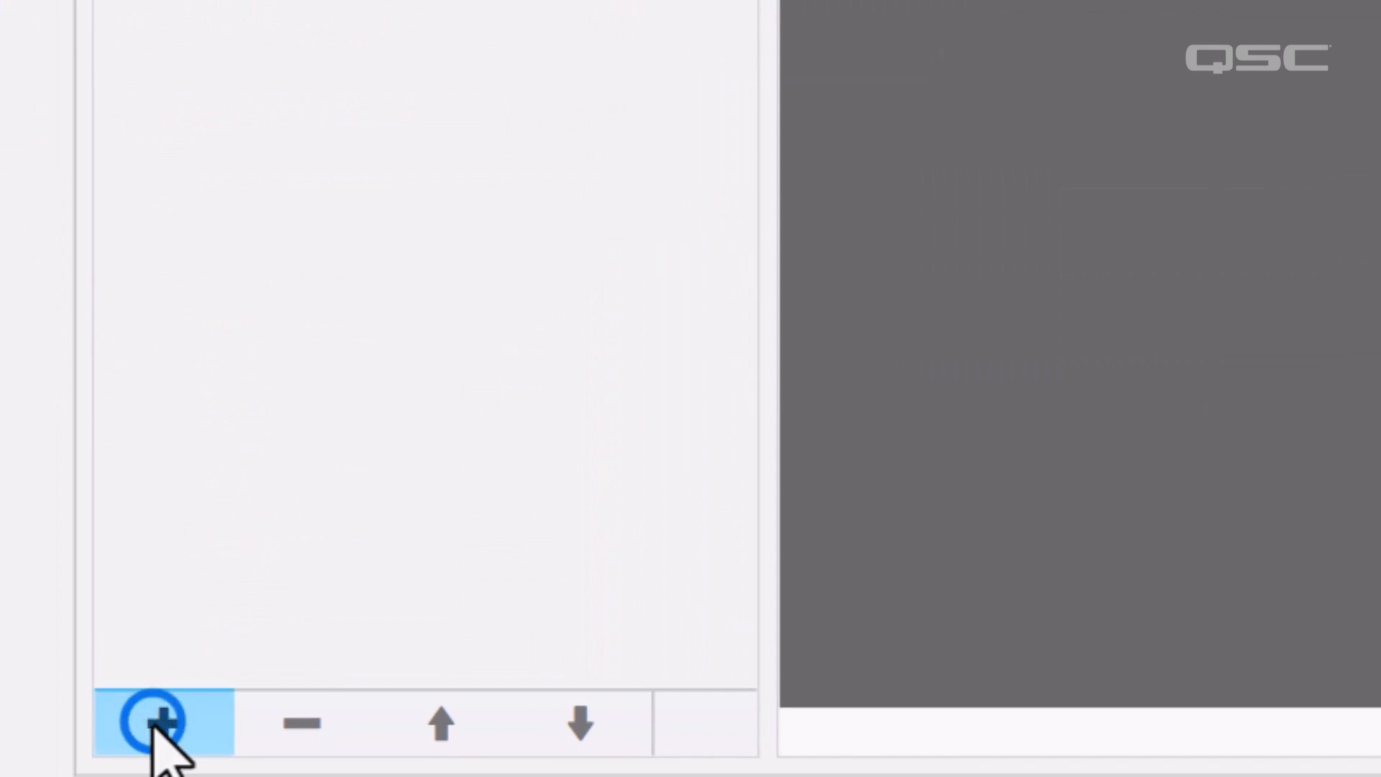
click(194, 647)
drag(256, 453, 321, 206)
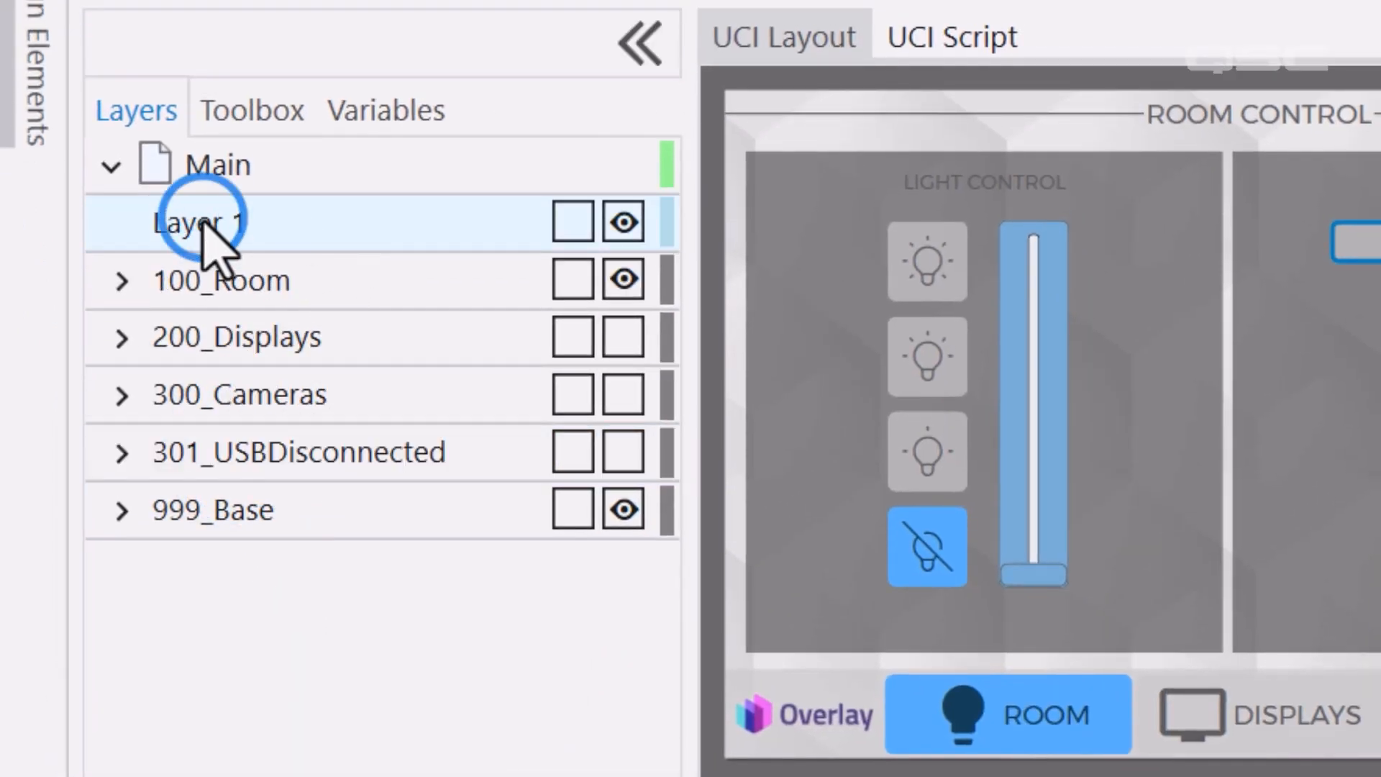
double_click(202, 221)
text(PIN_La)
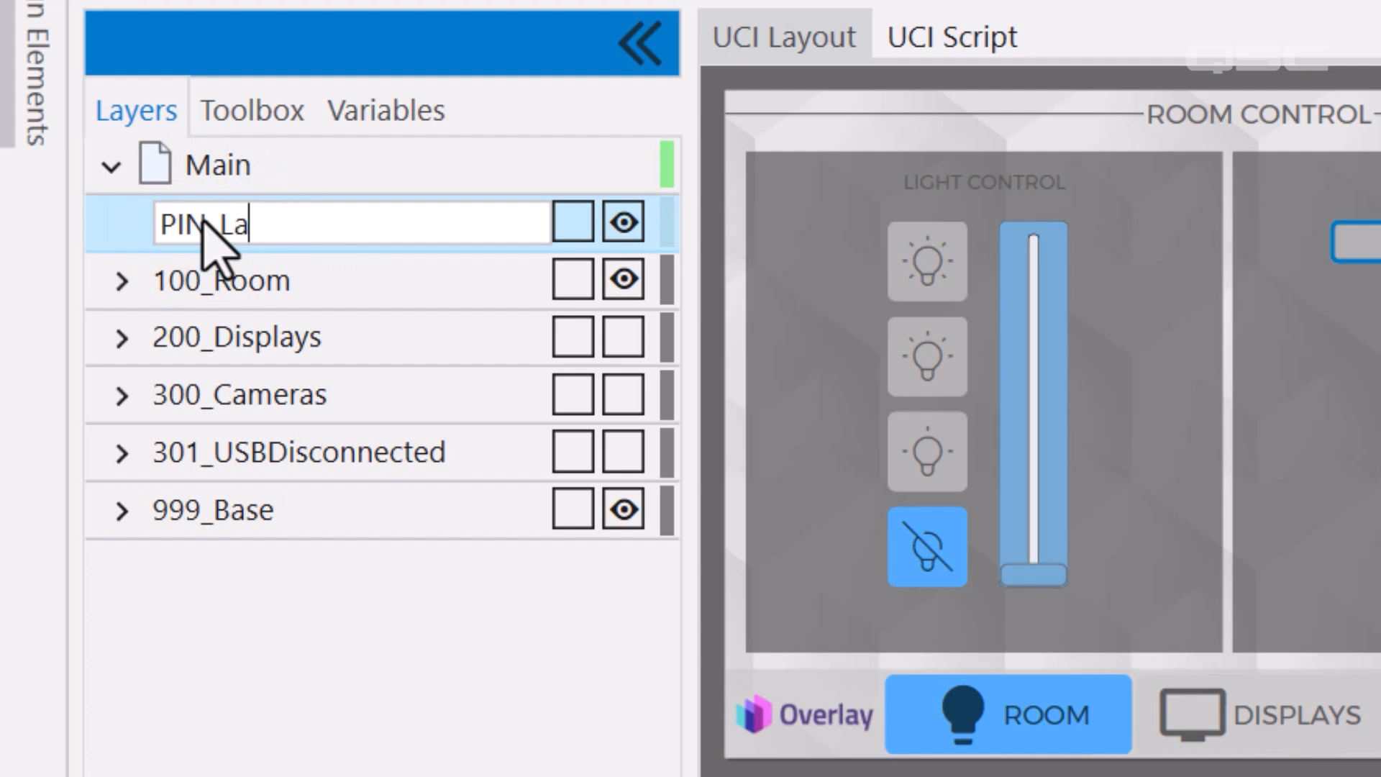
text(yer)
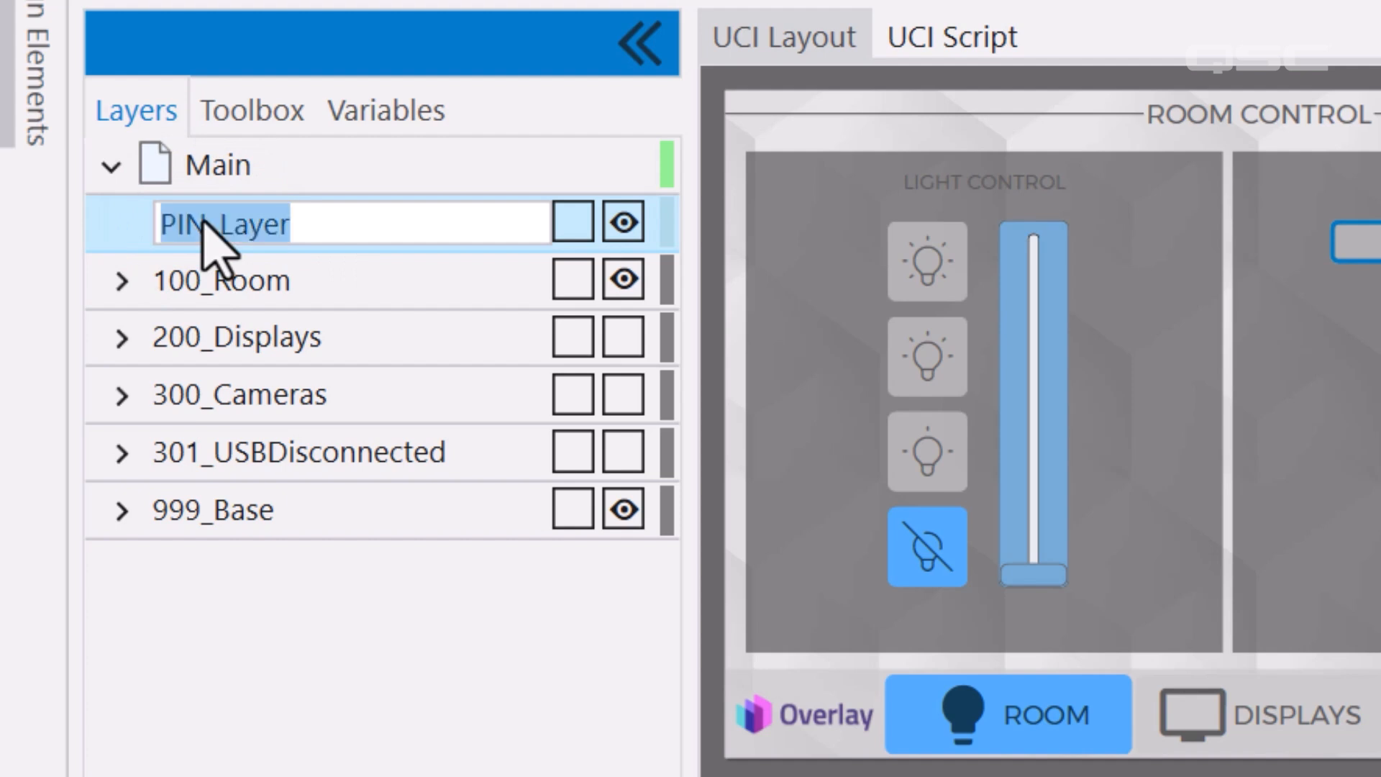
click(827, 332)
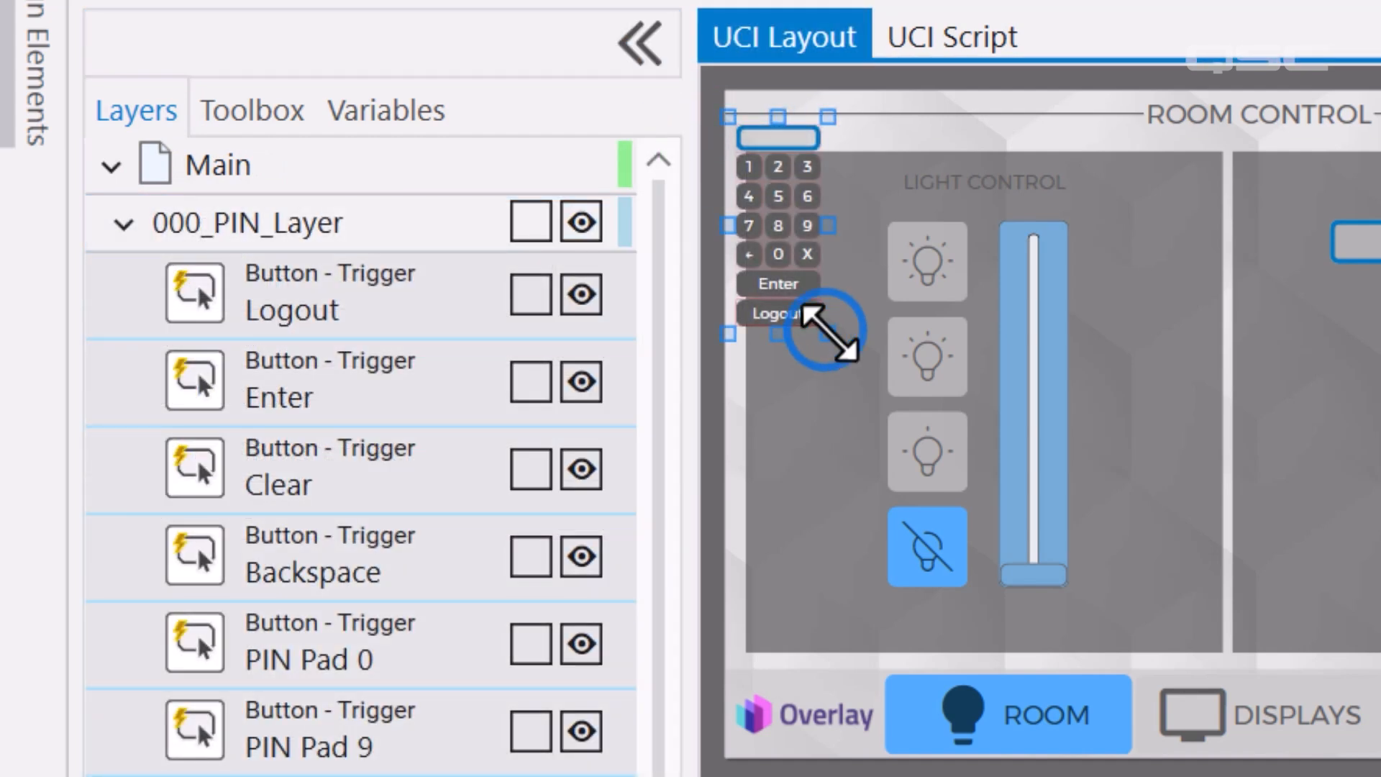
drag(827, 332, 1057, 647)
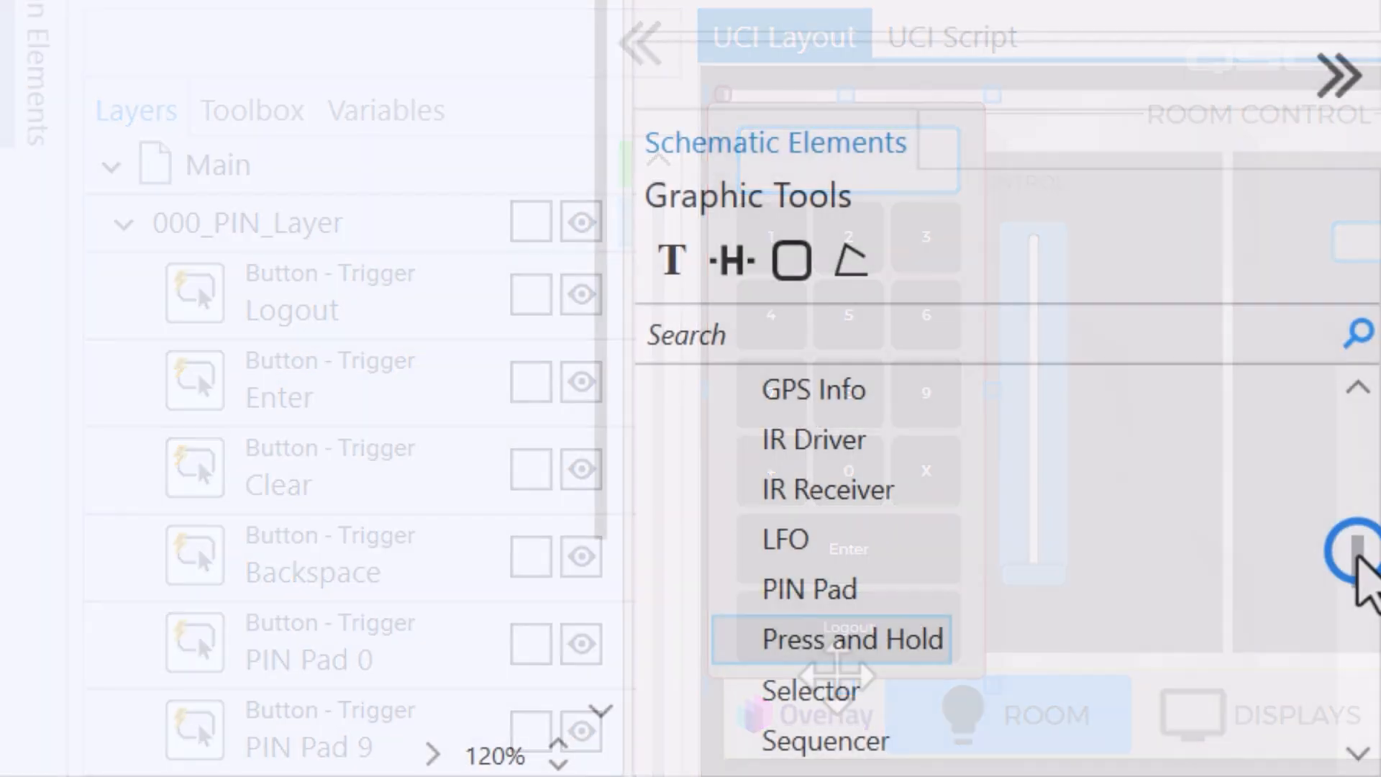
Place a UCI Layer Controller beside the other blocks and close the Press and Hold panel
drag(1356, 555, 1359, 648)
drag(925, 493, 925, 489)
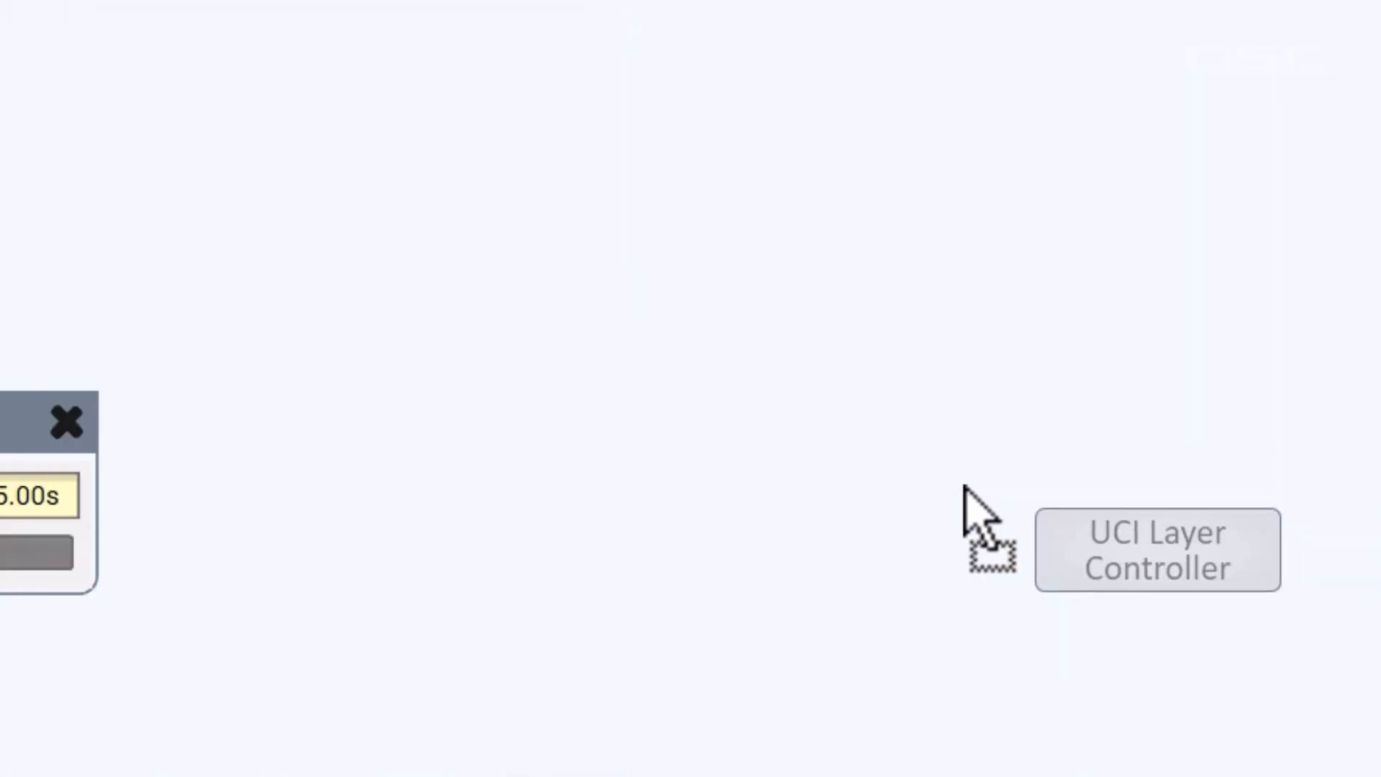
drag(964, 489, 955, 435)
click(554, 552)
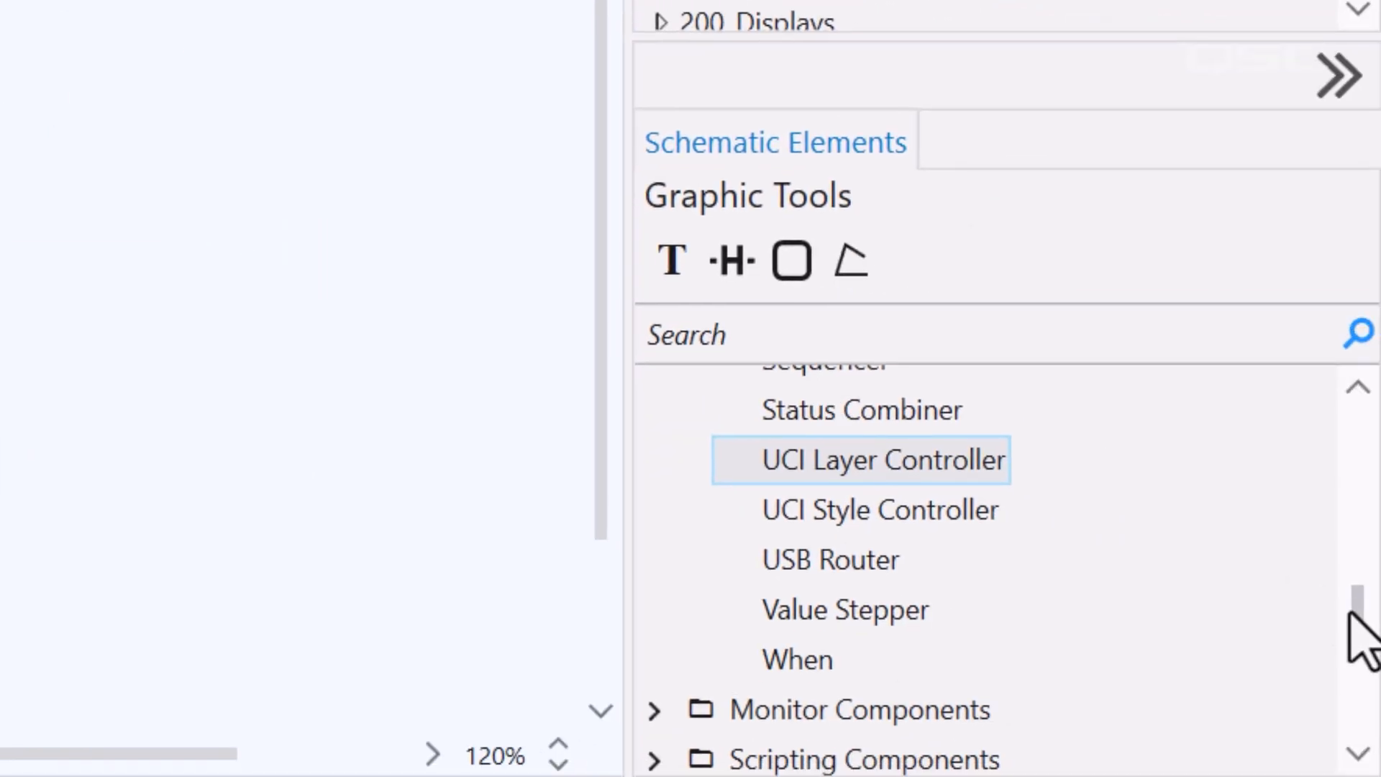
Add an LFO with a Trigger input pin and wire Press and Hold's Long output to it
drag(1350, 613, 1356, 549)
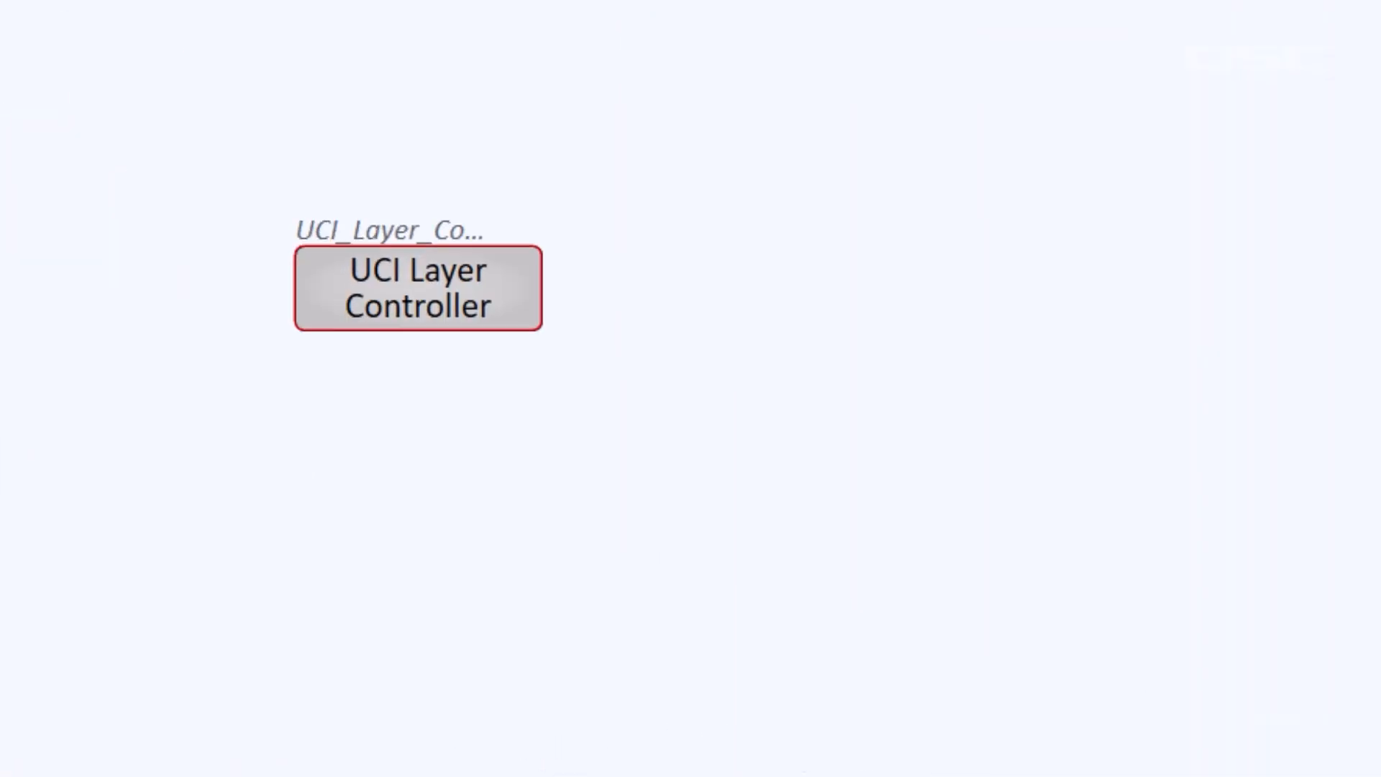
drag(1367, 633, 534, 410)
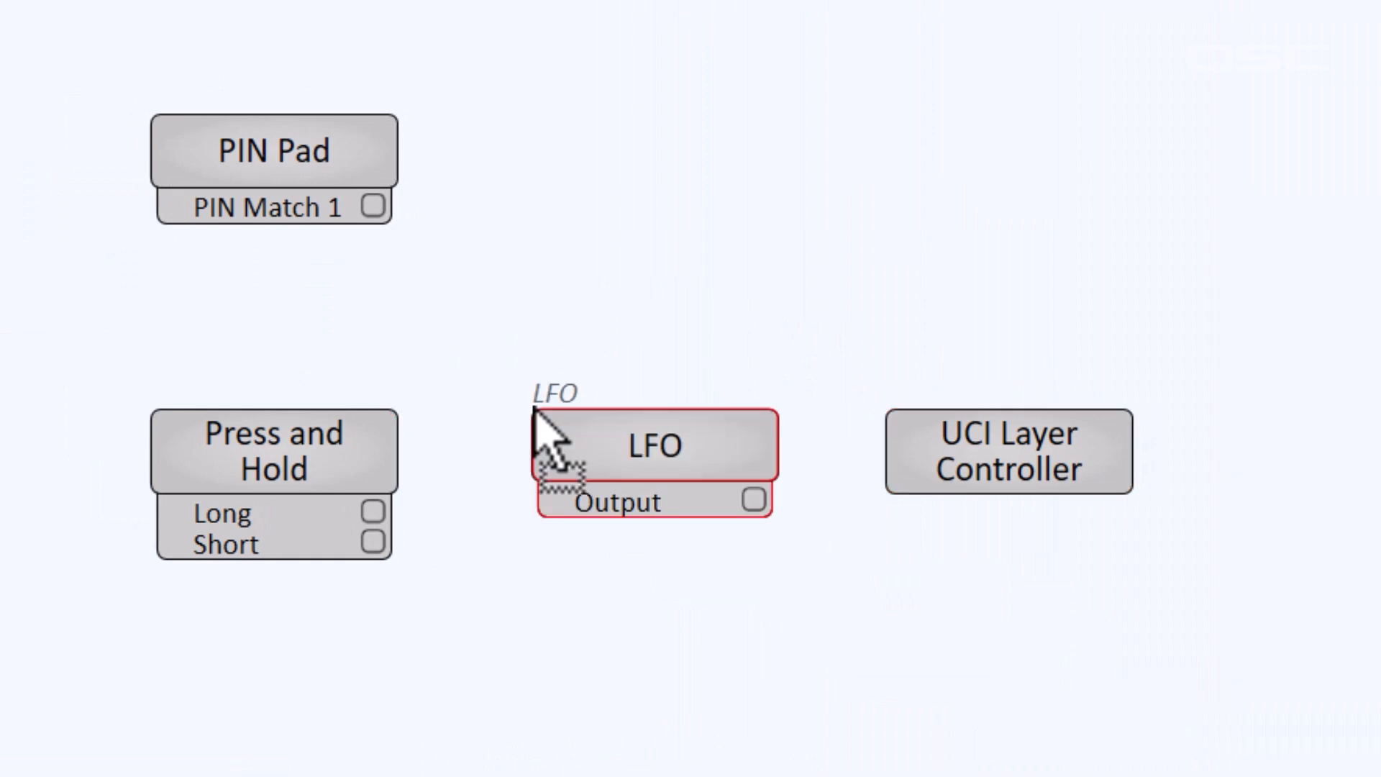
drag(1085, 568, 1159, 758)
click(1354, 574)
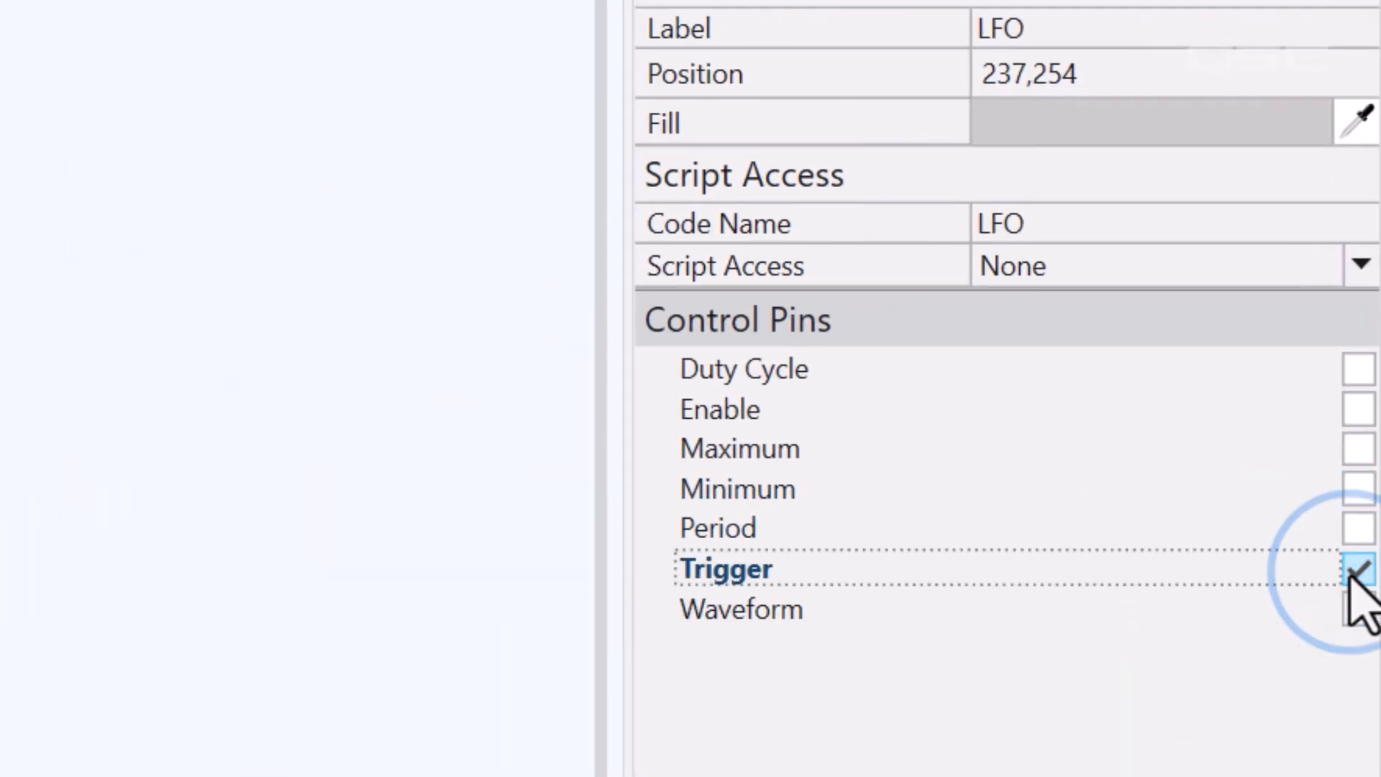
drag(398, 512, 576, 530)
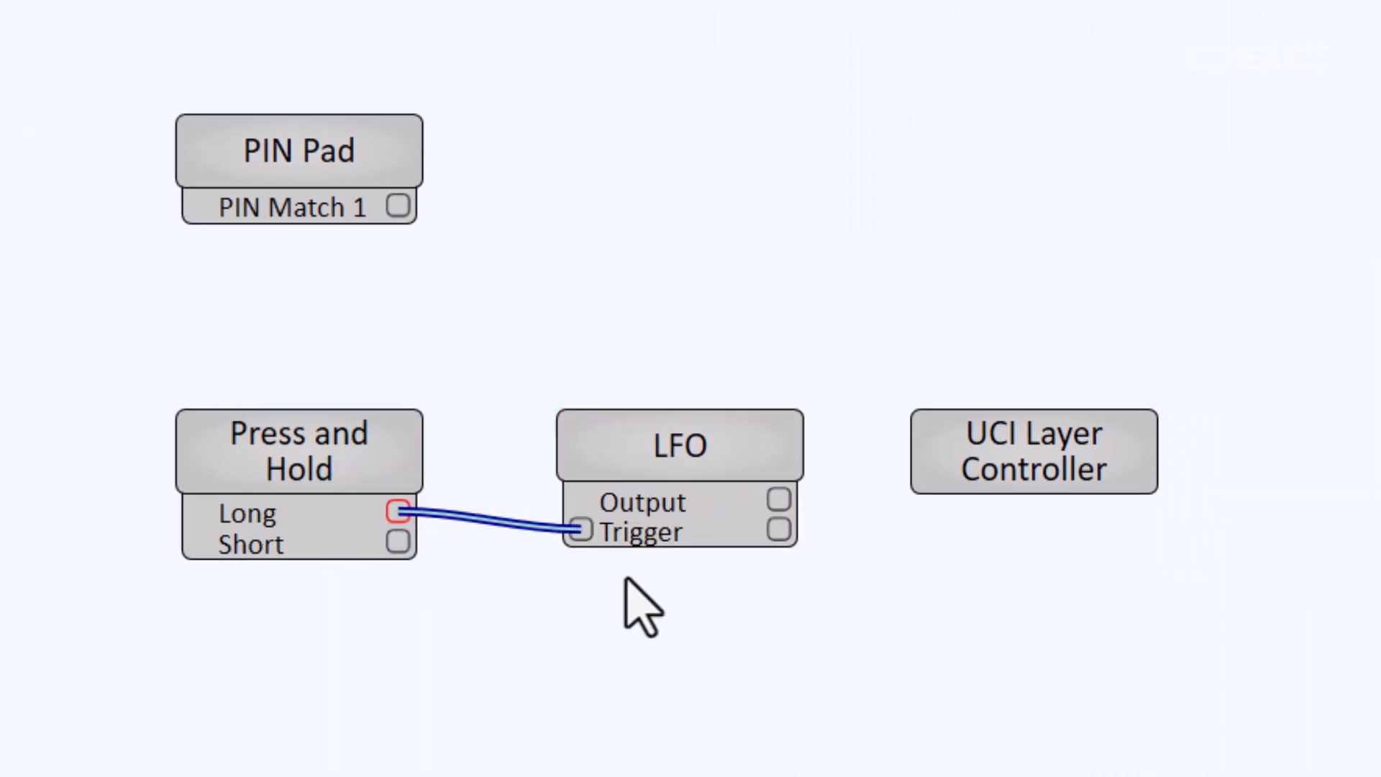
Expose the 000_PIN_Layer Show pin on the UCI Layer Controller
click(1087, 464)
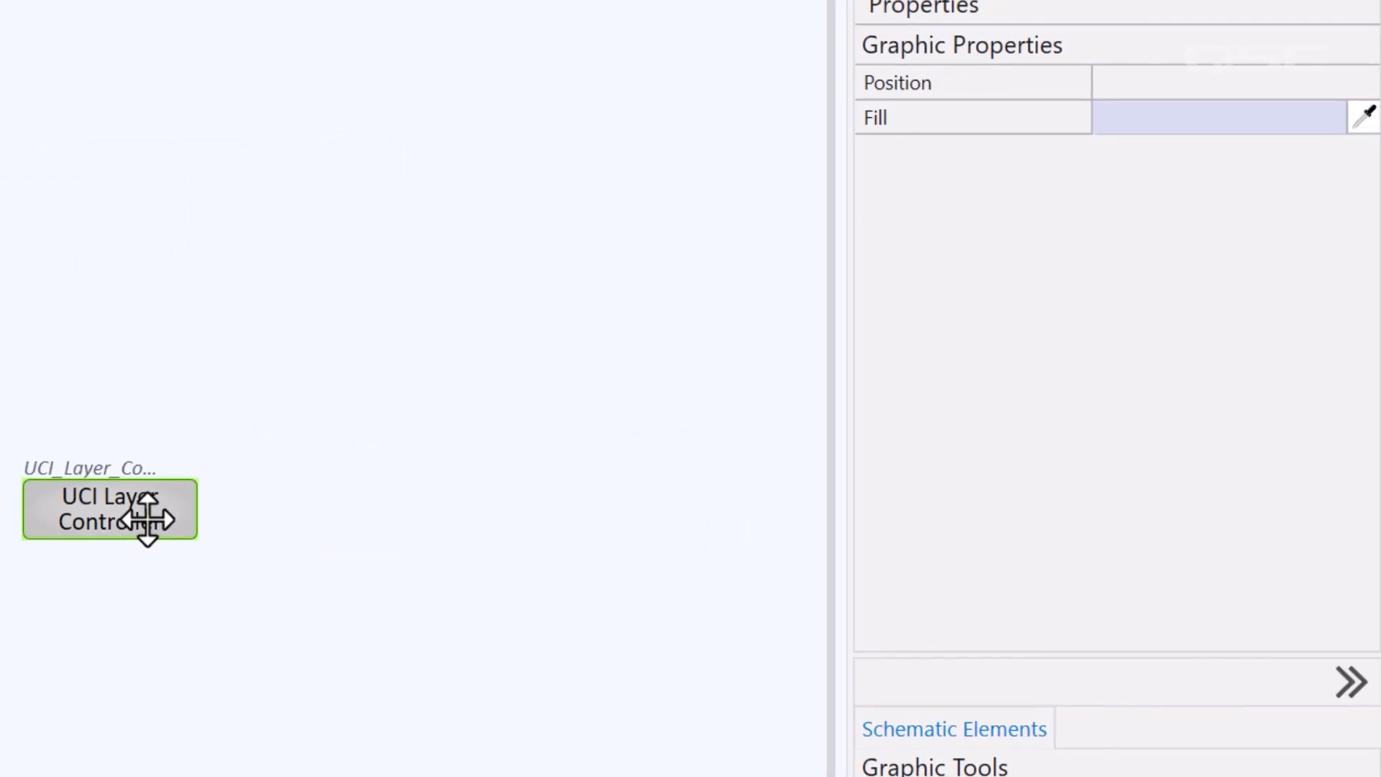
click(872, 416)
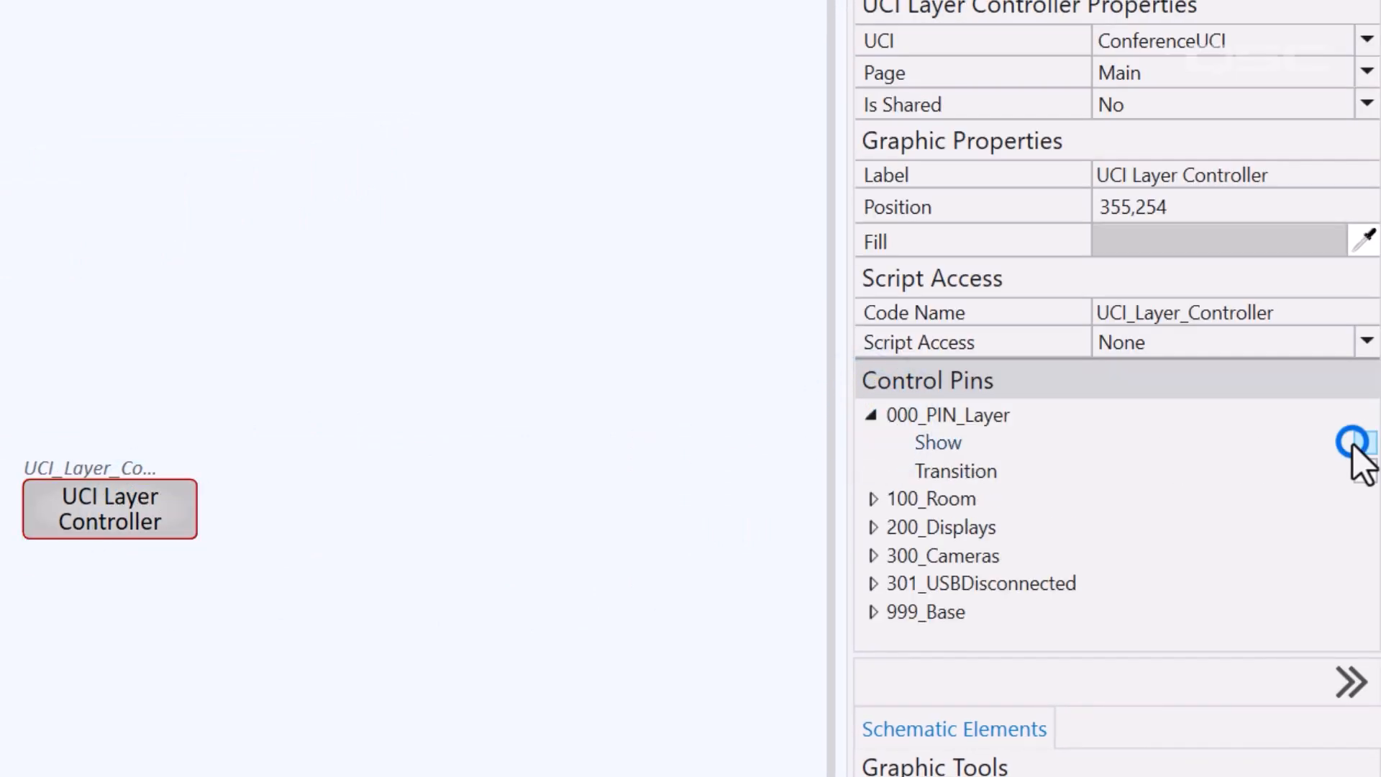
click(837, 543)
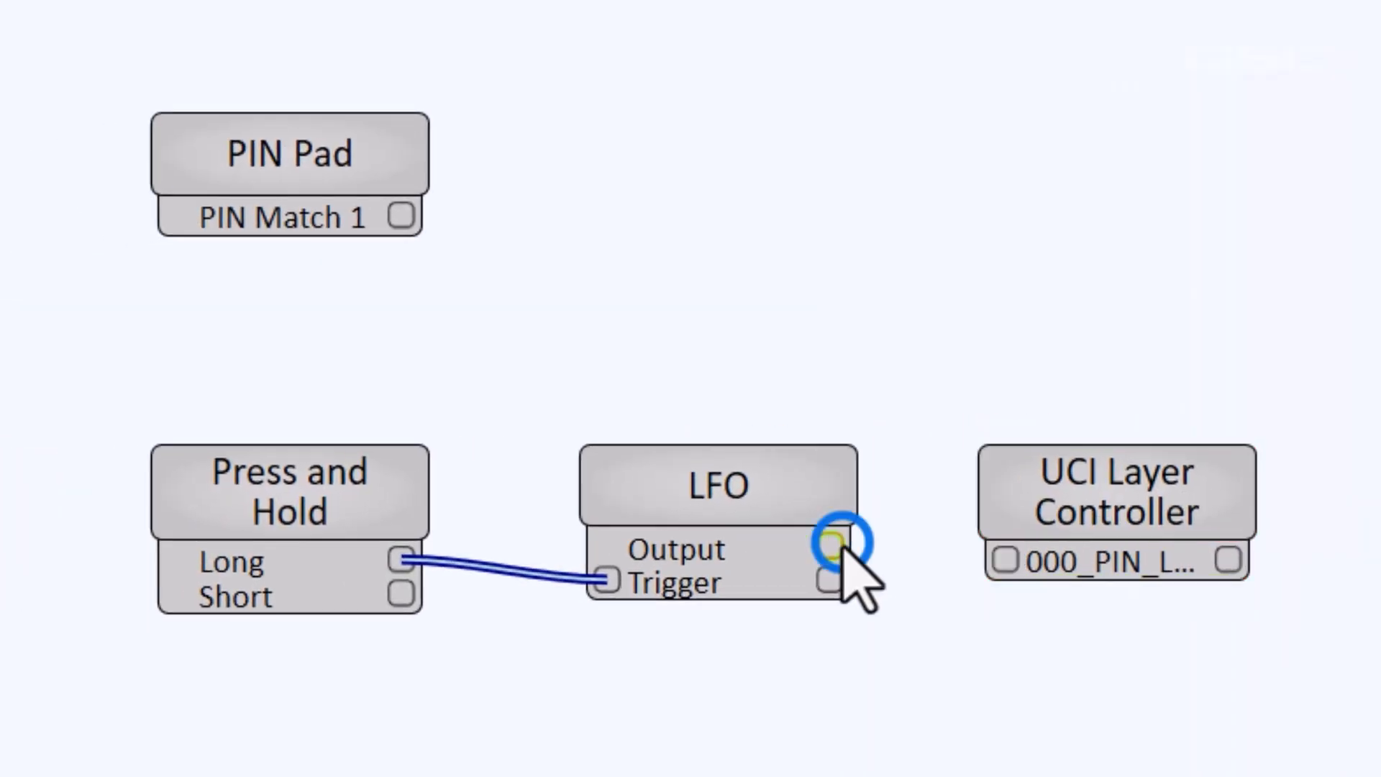
Wire LFO Output to the 000_PIN_Layer pin, turn Free-Run off, and set a 10.0 s period
drag(838, 543, 1003, 560)
click(1079, 656)
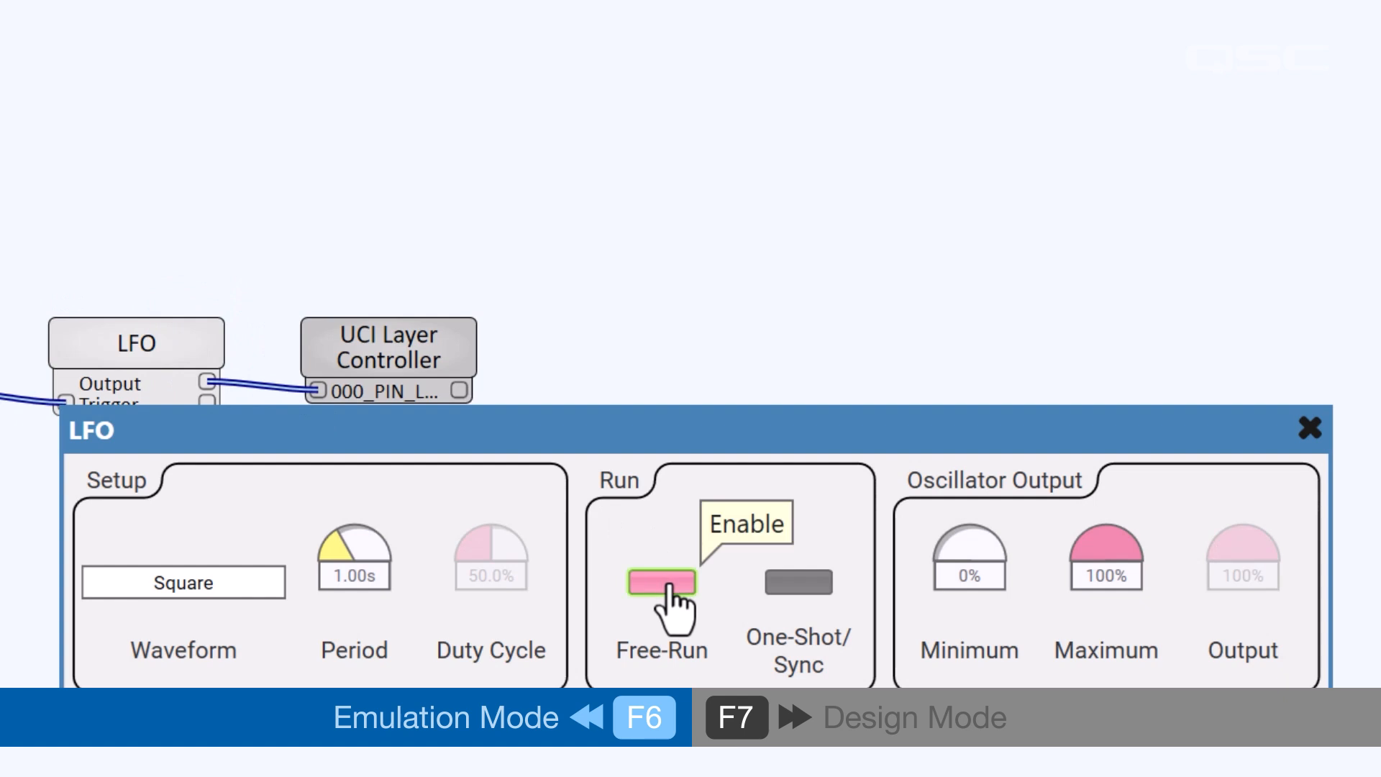
click(669, 584)
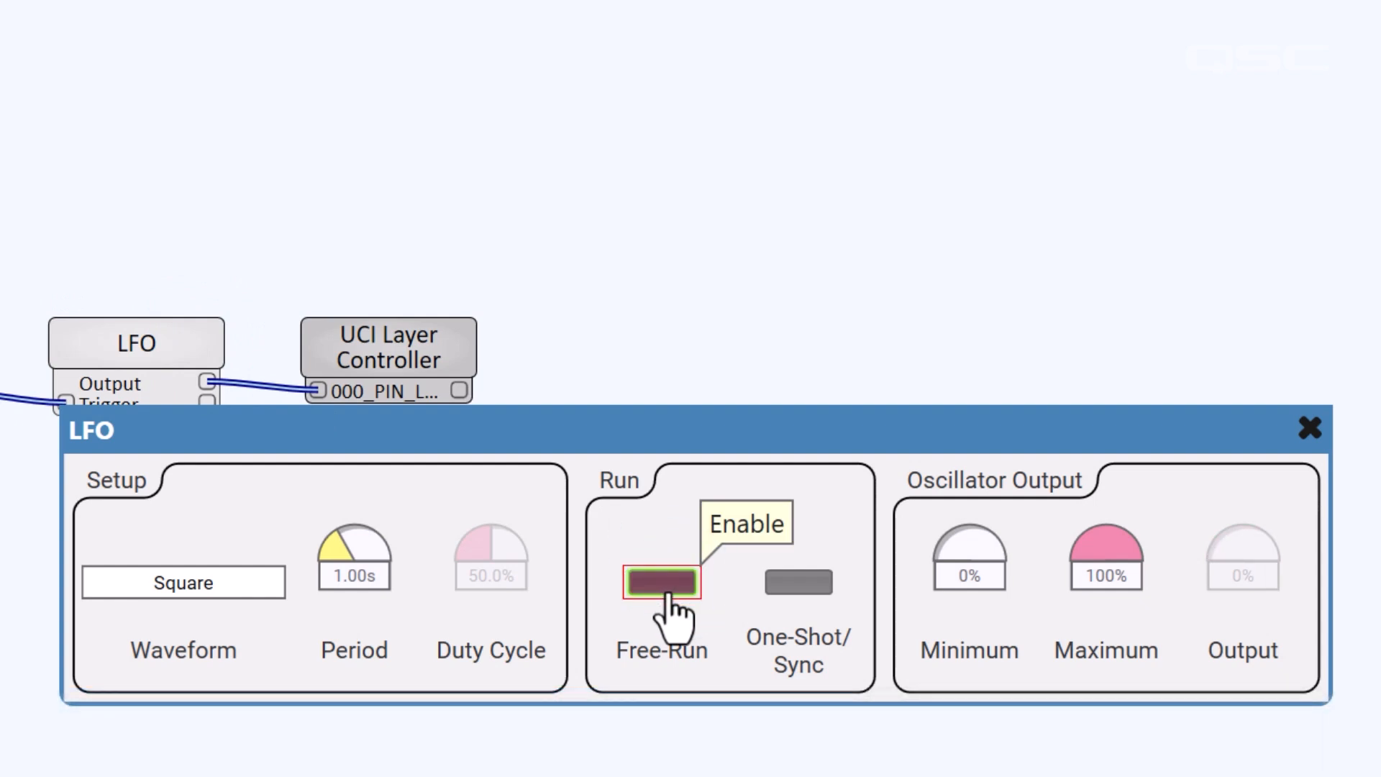
click(336, 555)
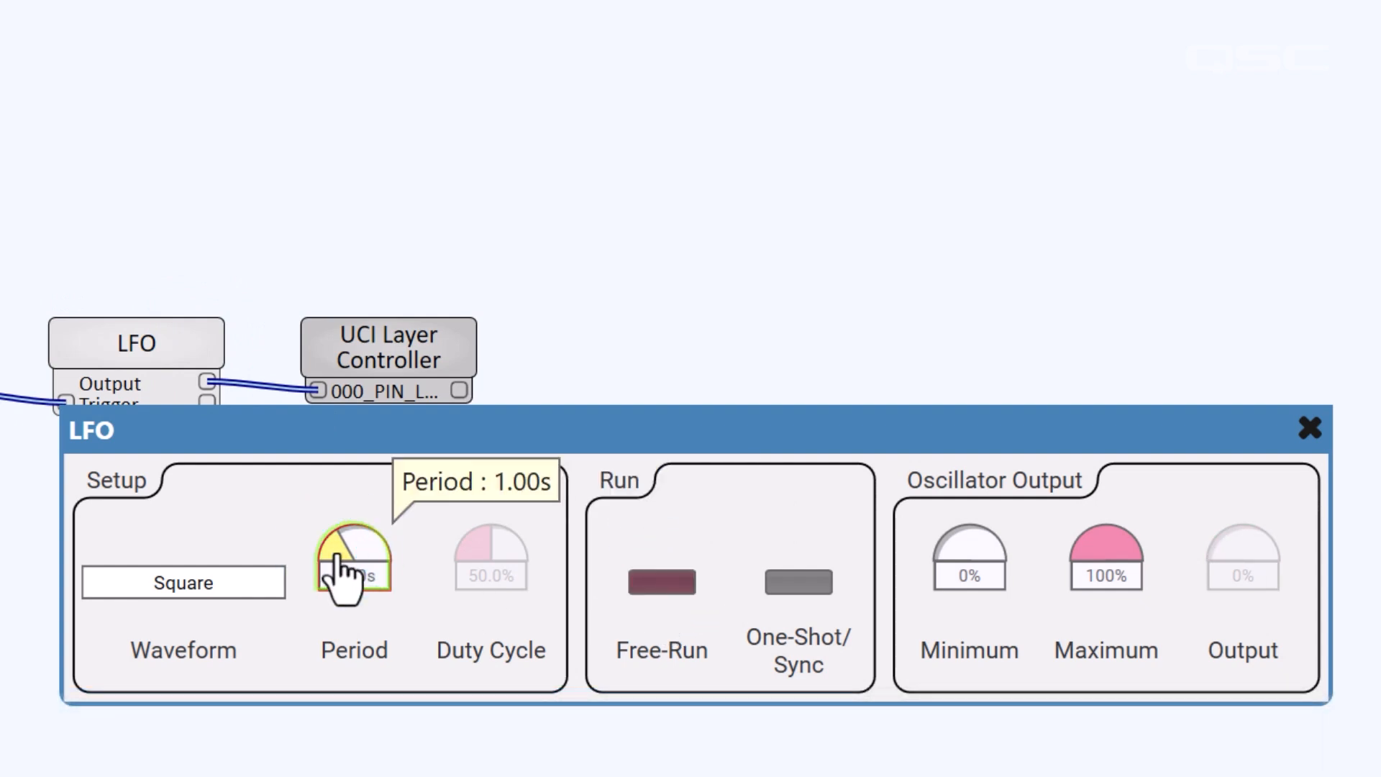
drag(337, 556, 413, 560)
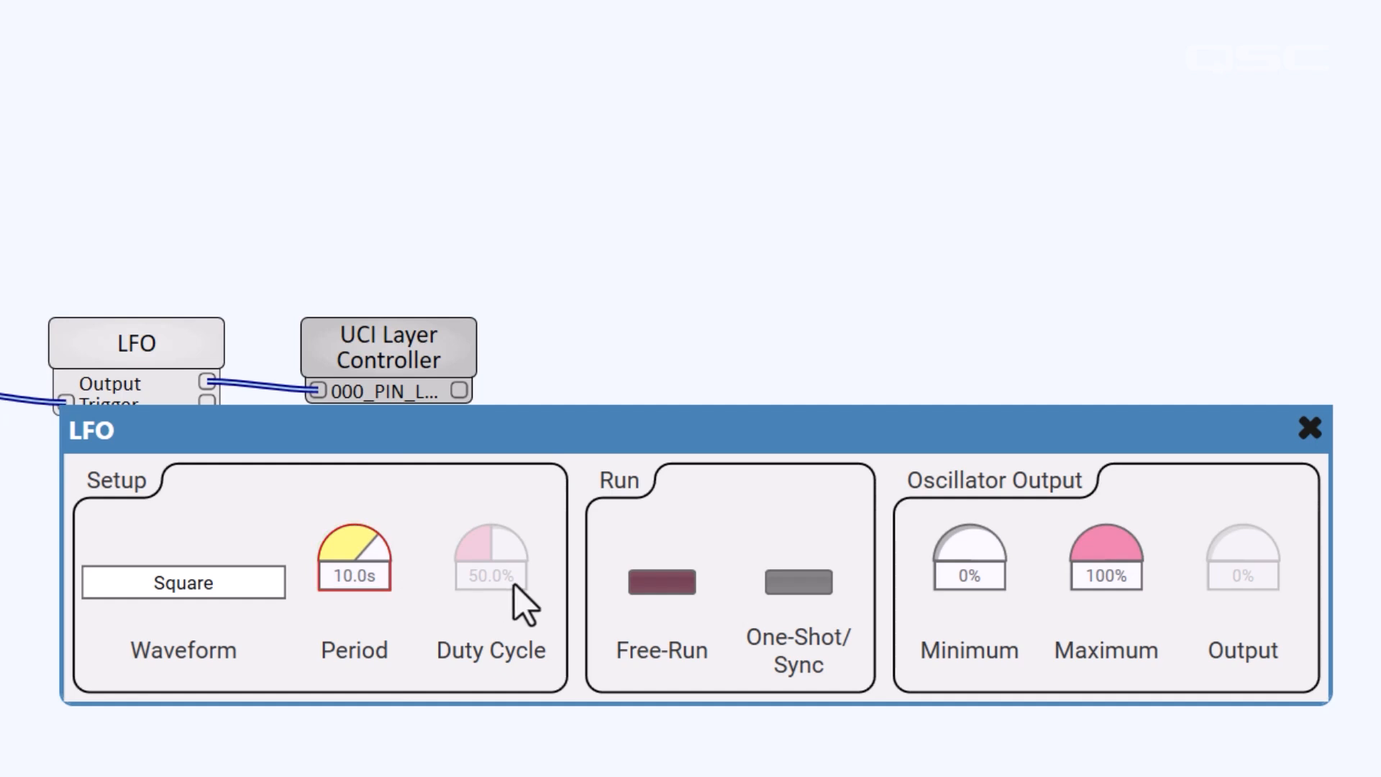
mouse_move(525, 586)
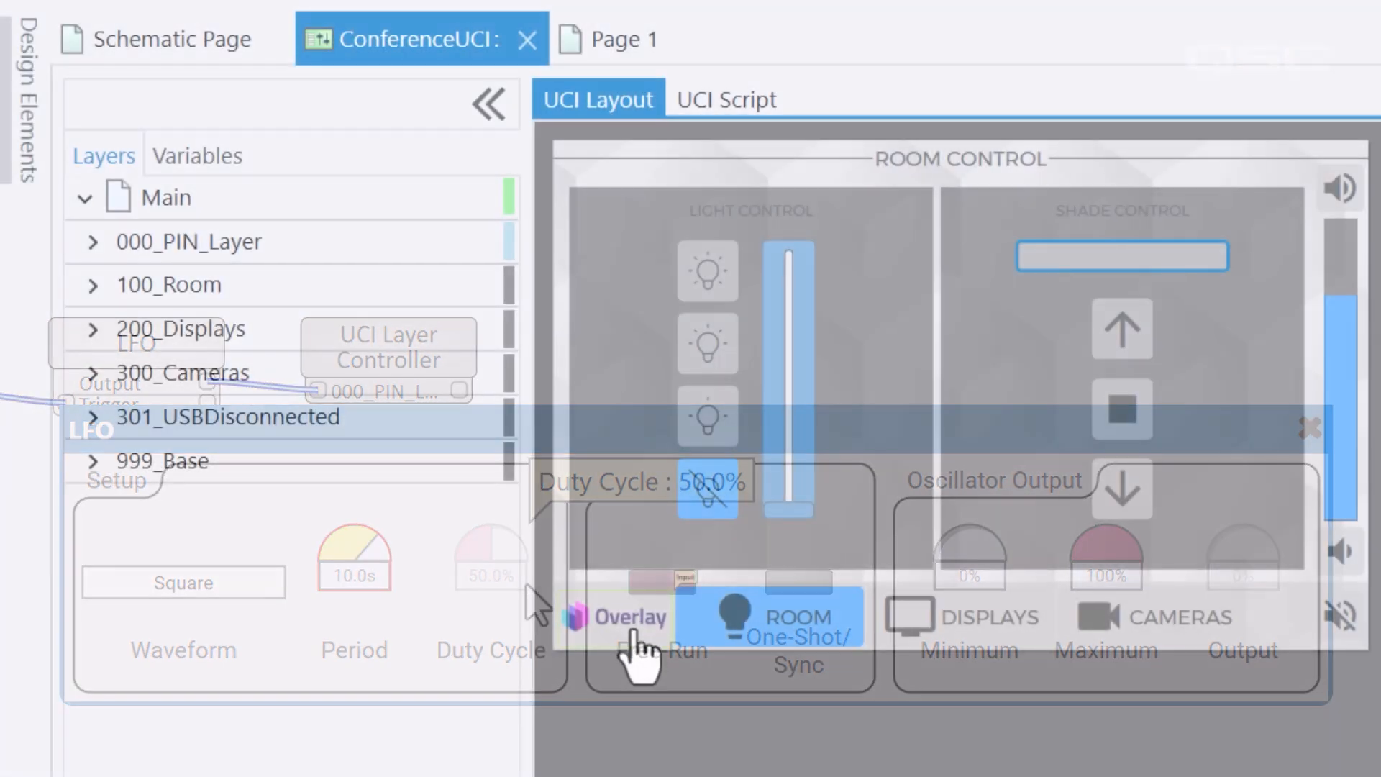
click(633, 632)
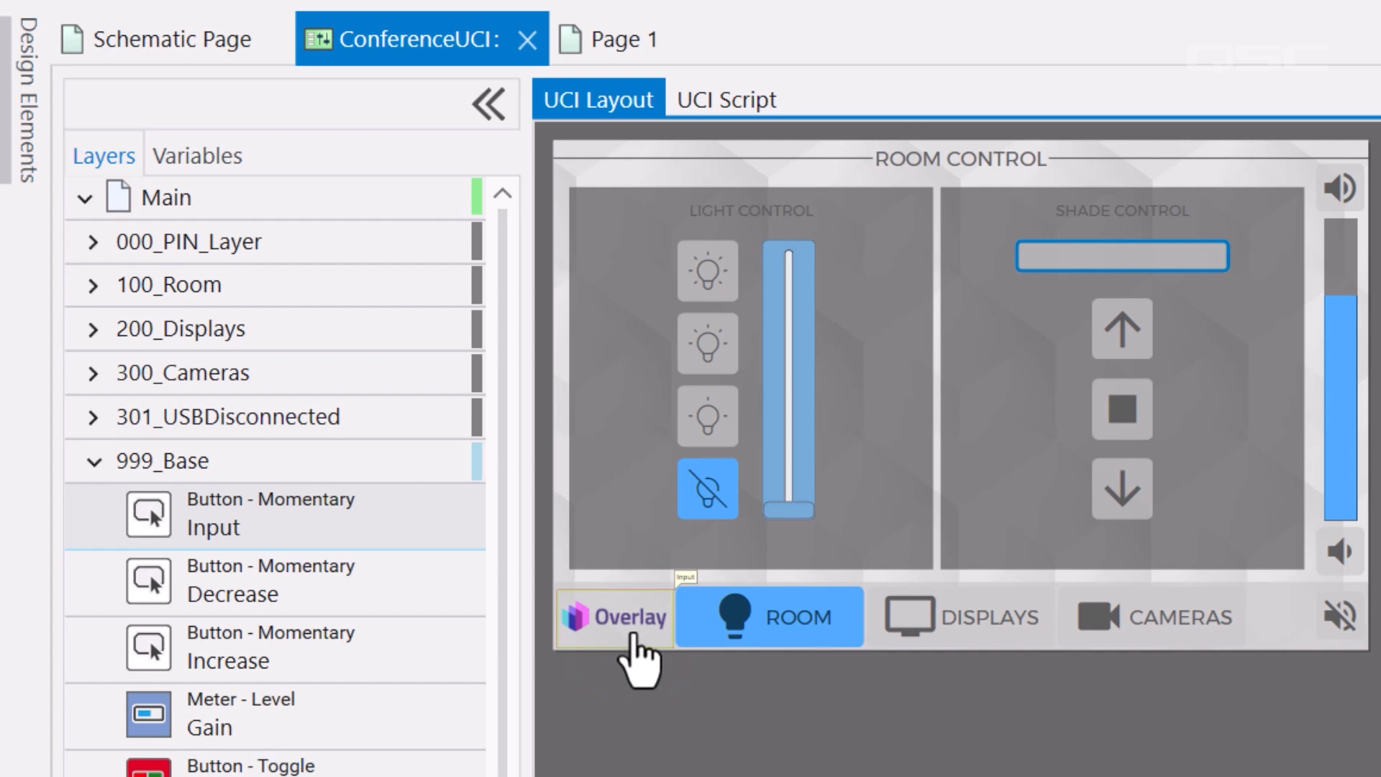
In emulation, reveal the overlay keypad, enter a five-digit PIN and submit it, then return to Design Mode
click(632, 635)
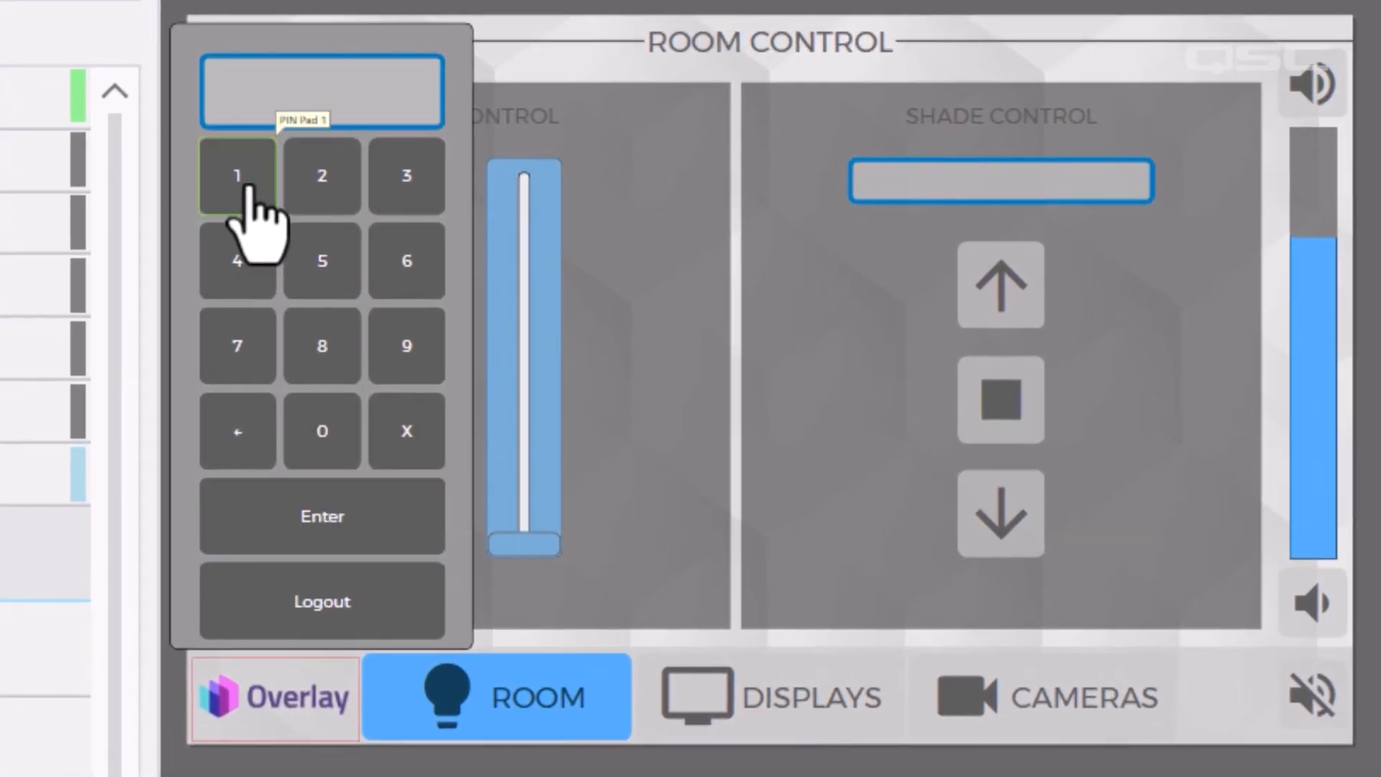
click(241, 179)
click(322, 180)
click(406, 180)
click(233, 266)
click(319, 259)
click(401, 550)
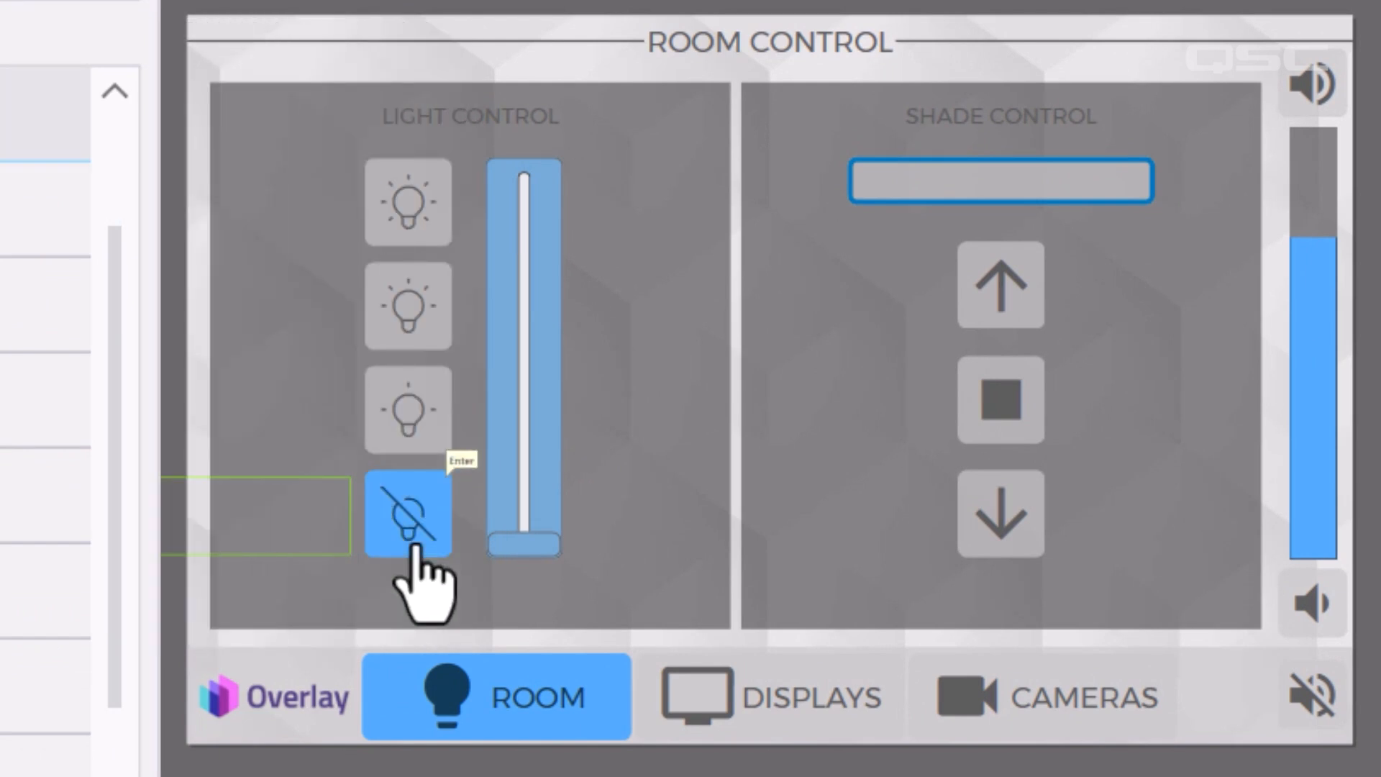
key(F7)
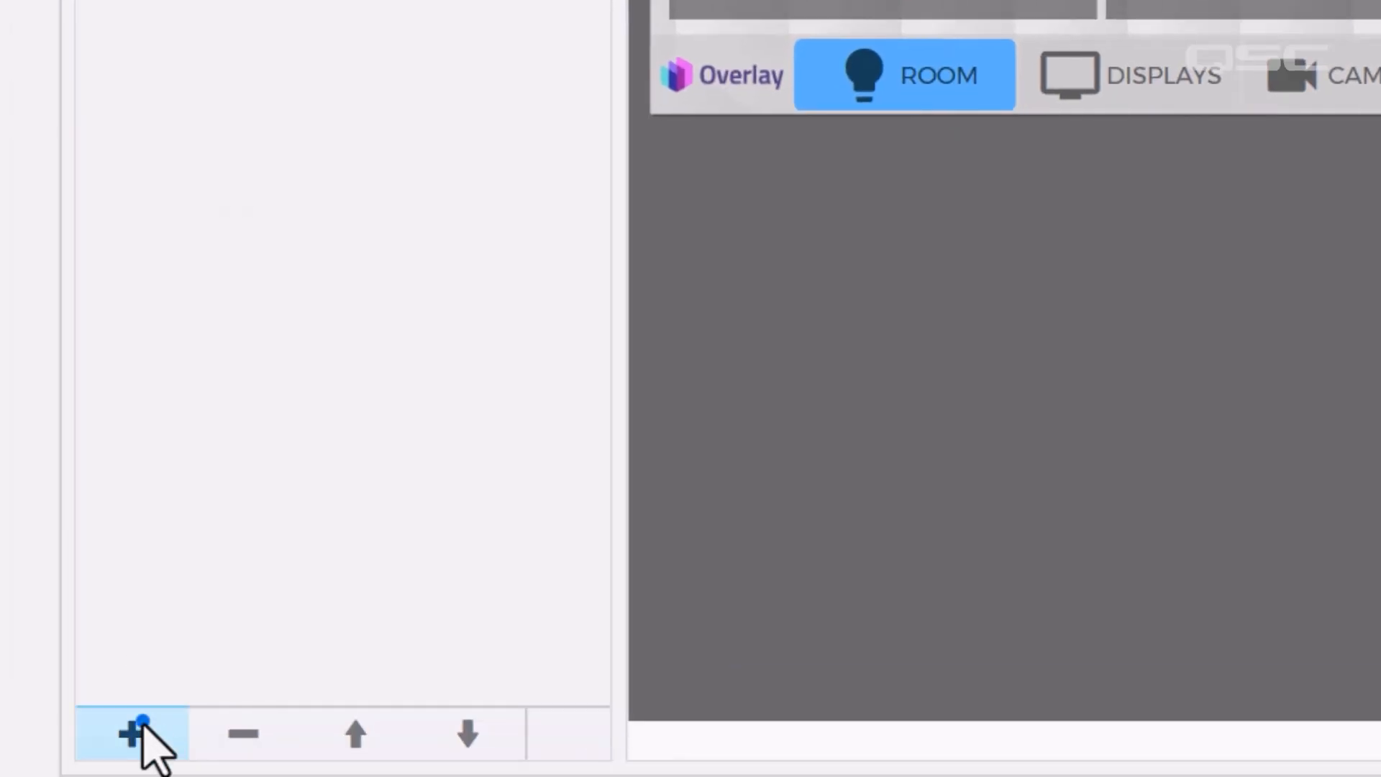
Add a new page to ConferenceUCI and name it ADMIN
click(142, 723)
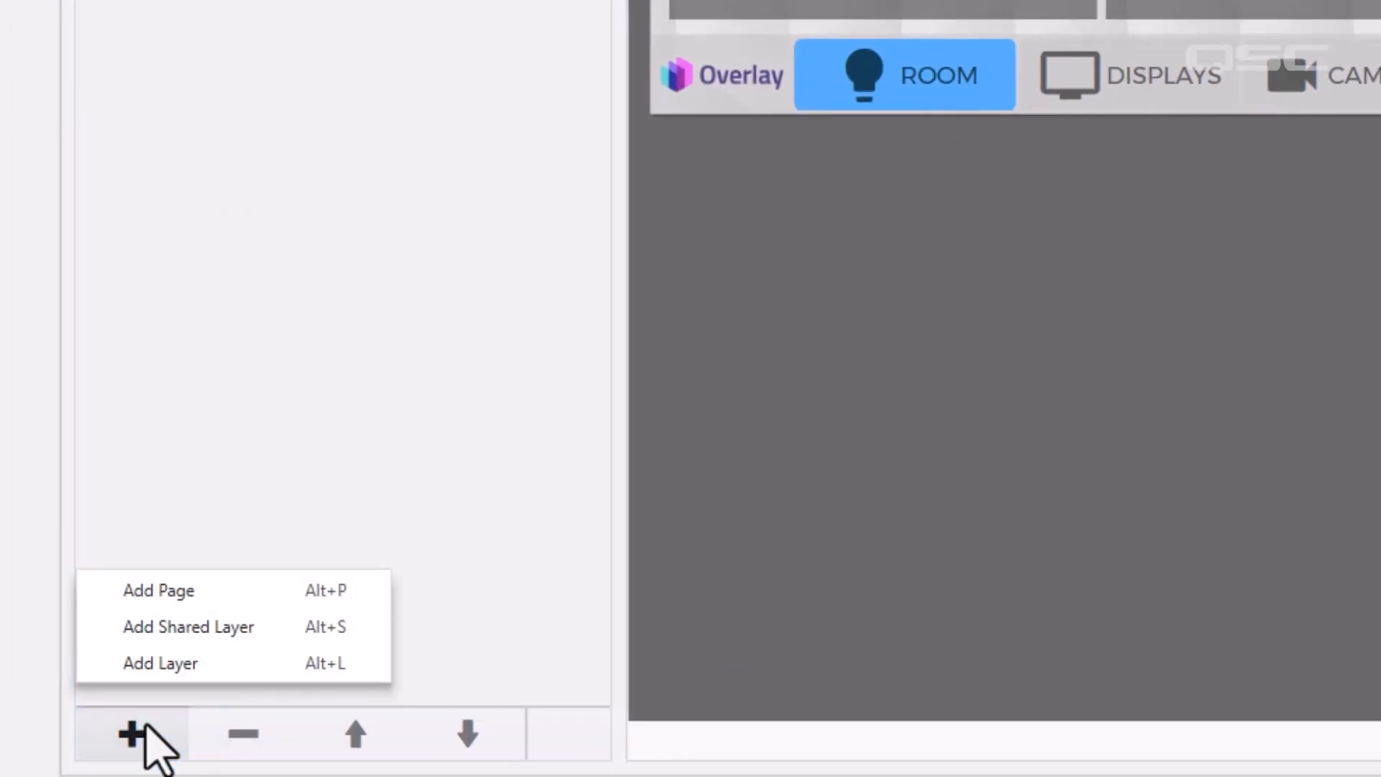
click(230, 594)
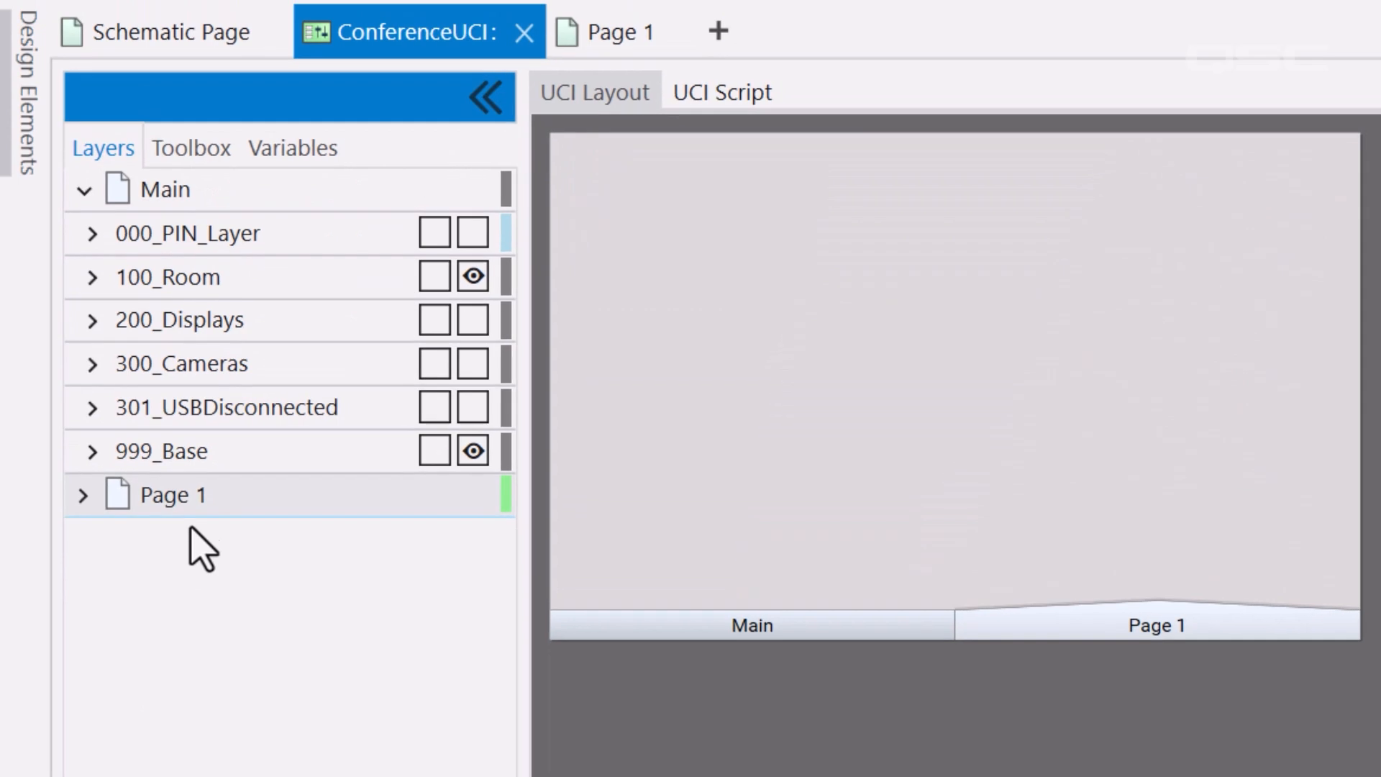
double_click(189, 504)
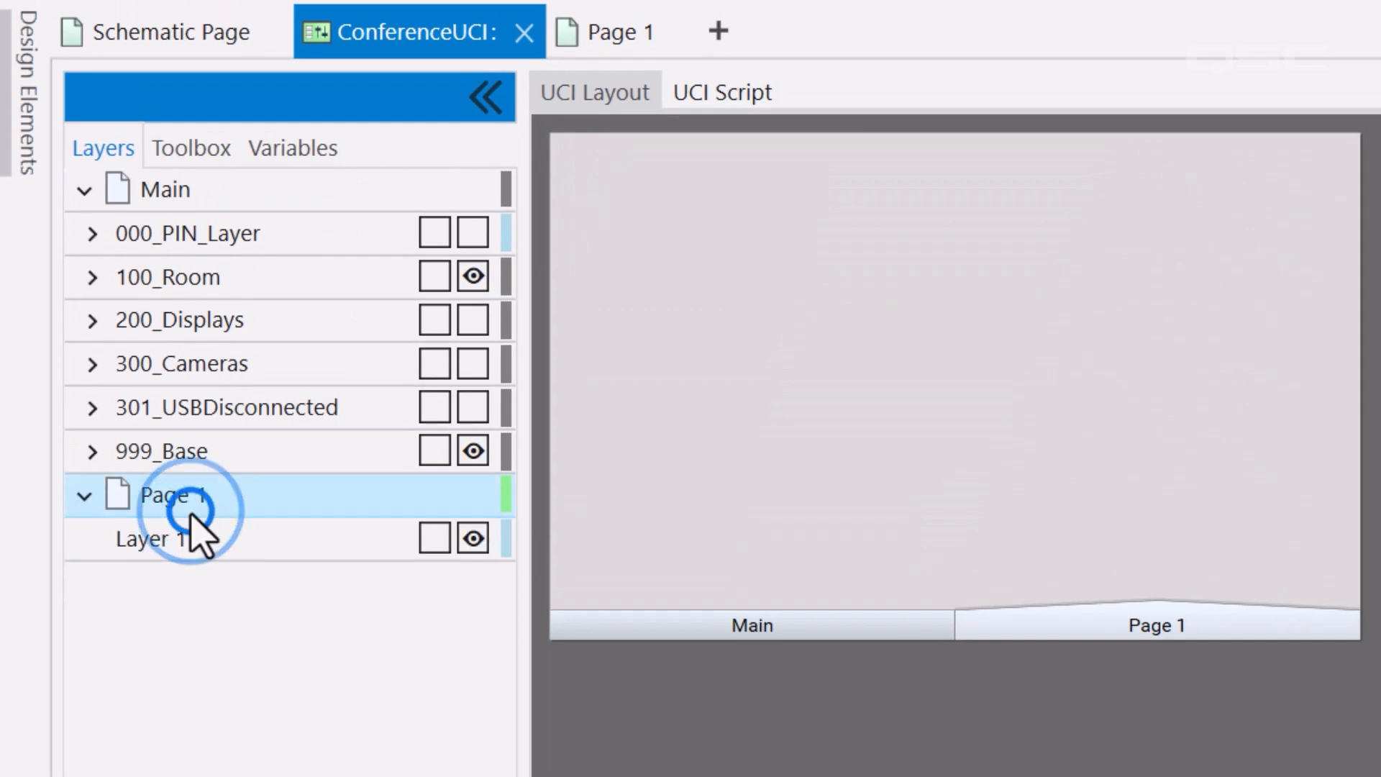
text(ADMIN)
key(Return)
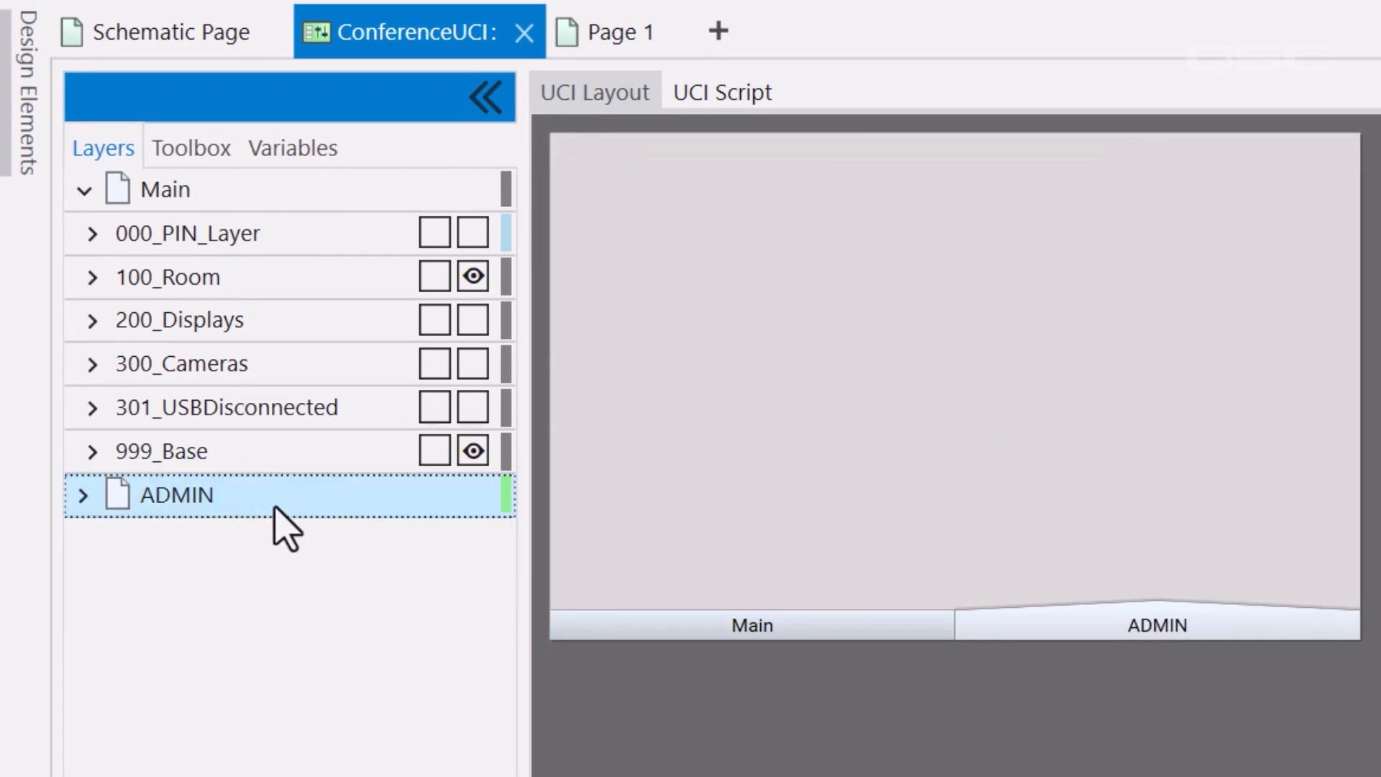
Set ConferenceUCI's Tabs Location to None and Swipe Disabled to Yes
click(31, 144)
click(223, 285)
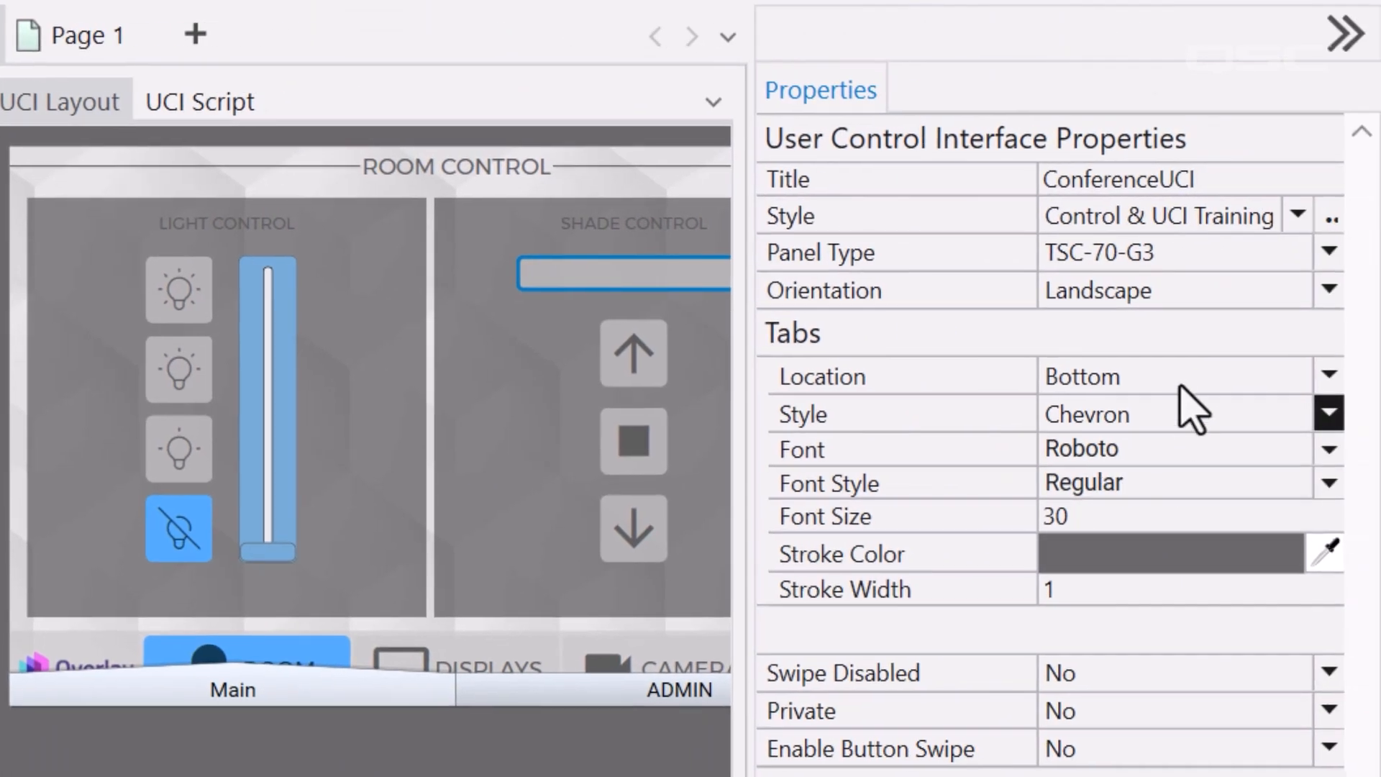
click(1186, 375)
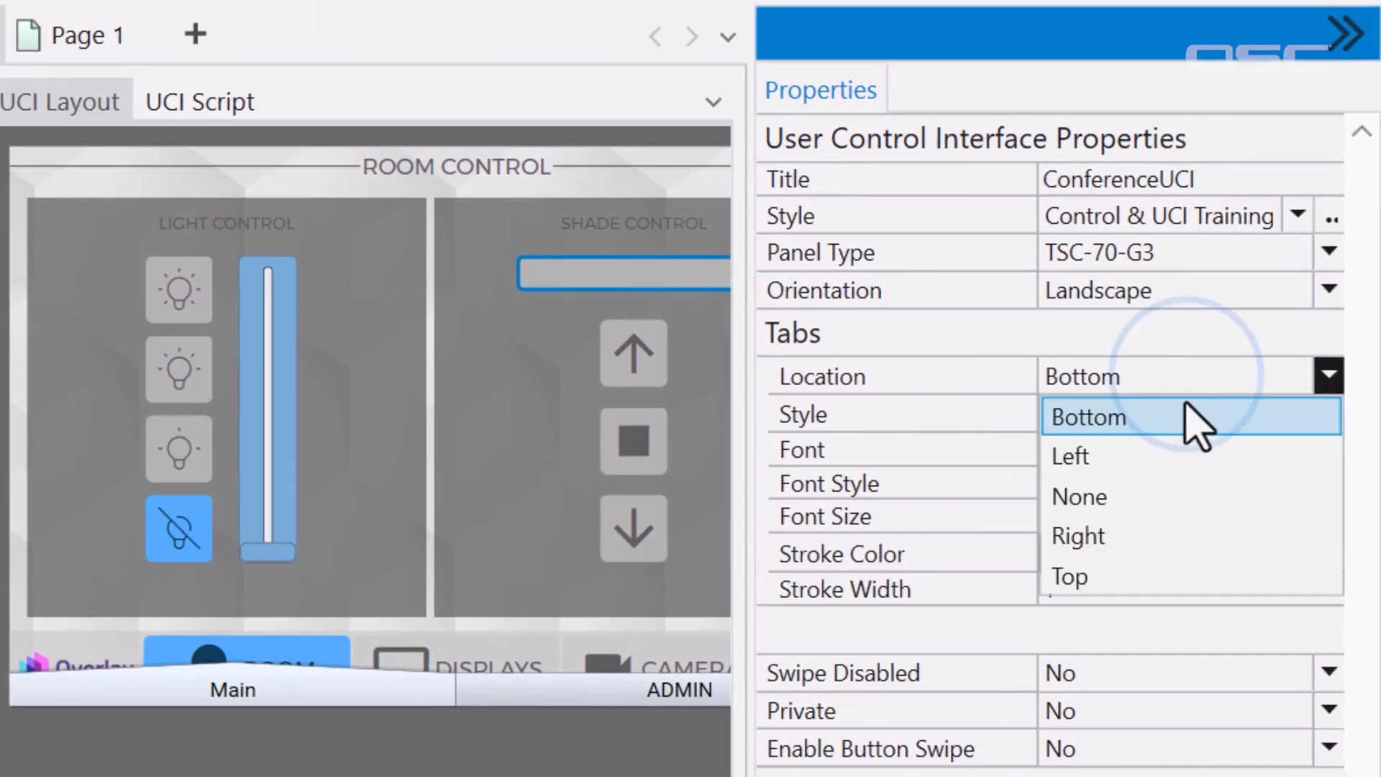
click(1196, 497)
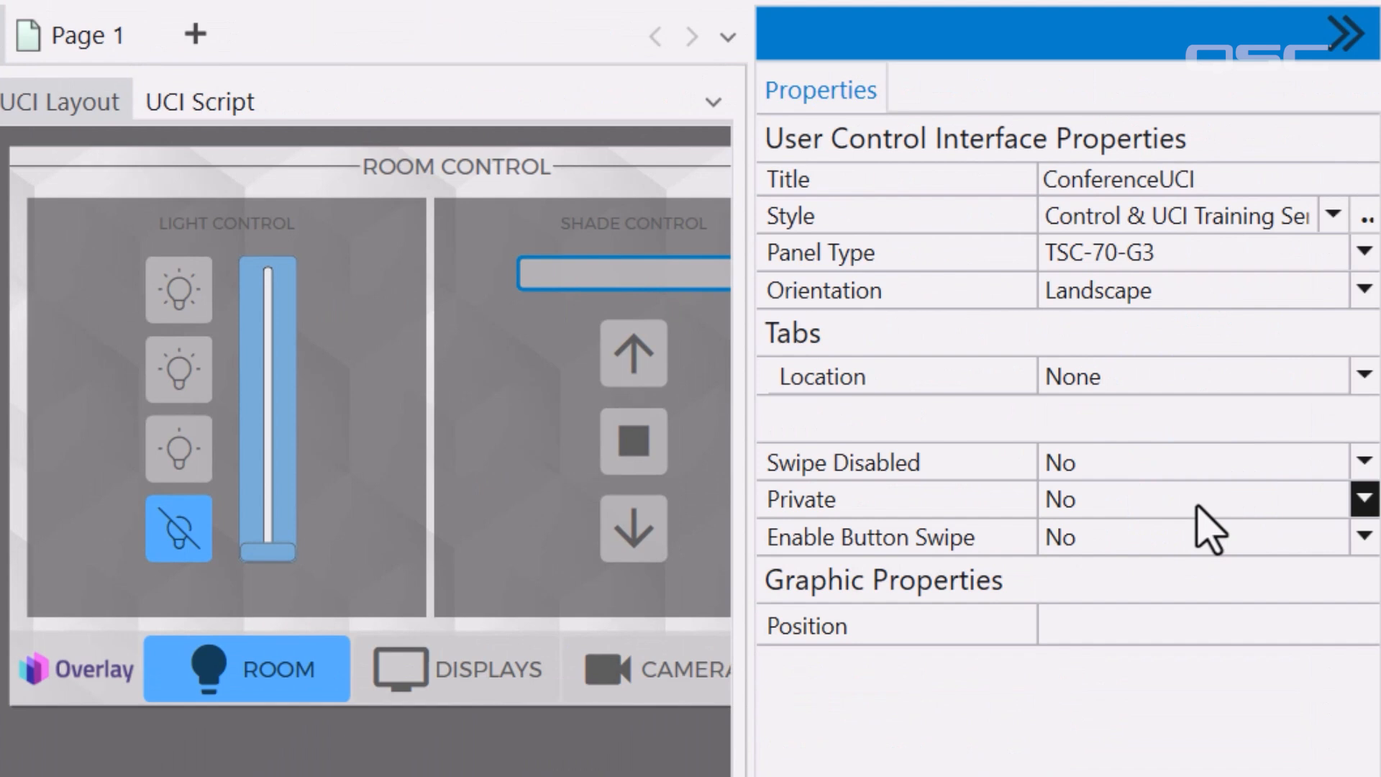
click(1196, 463)
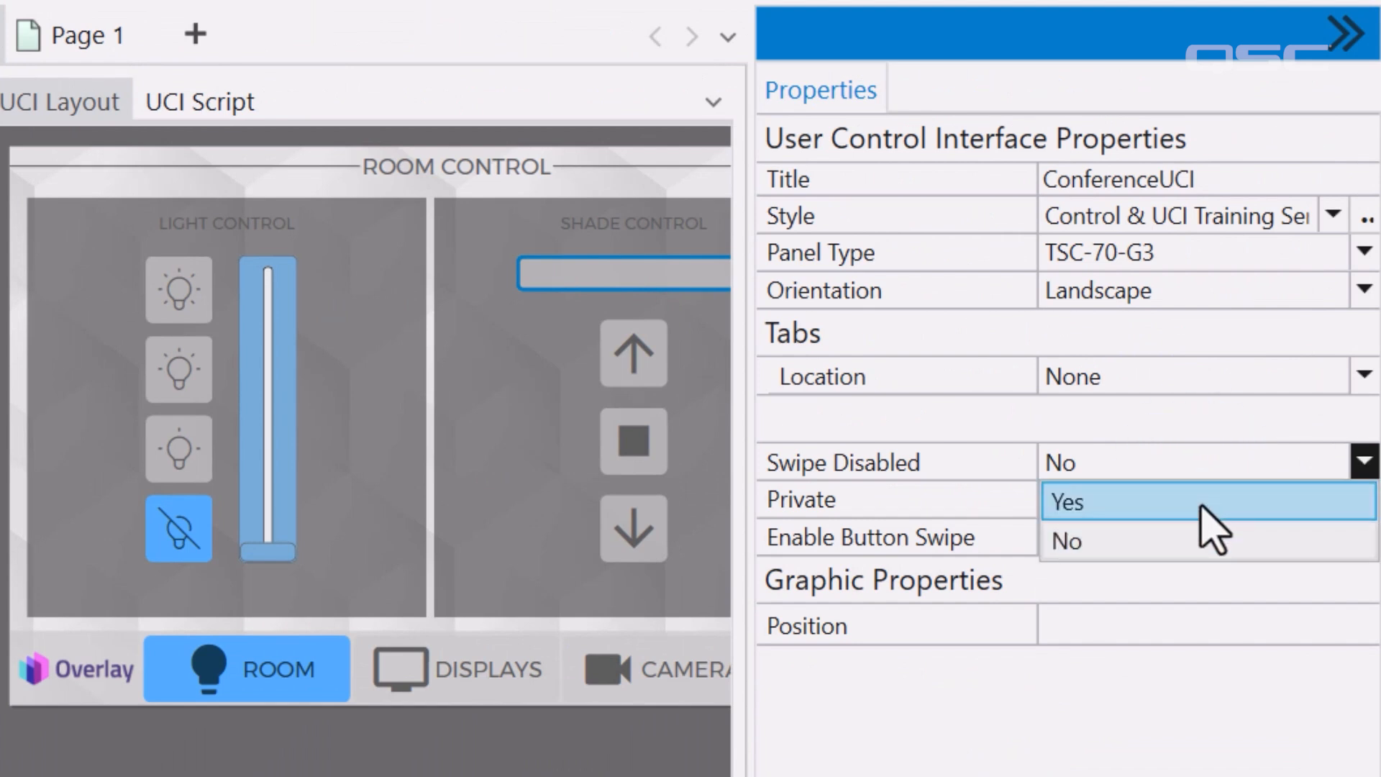
click(1214, 503)
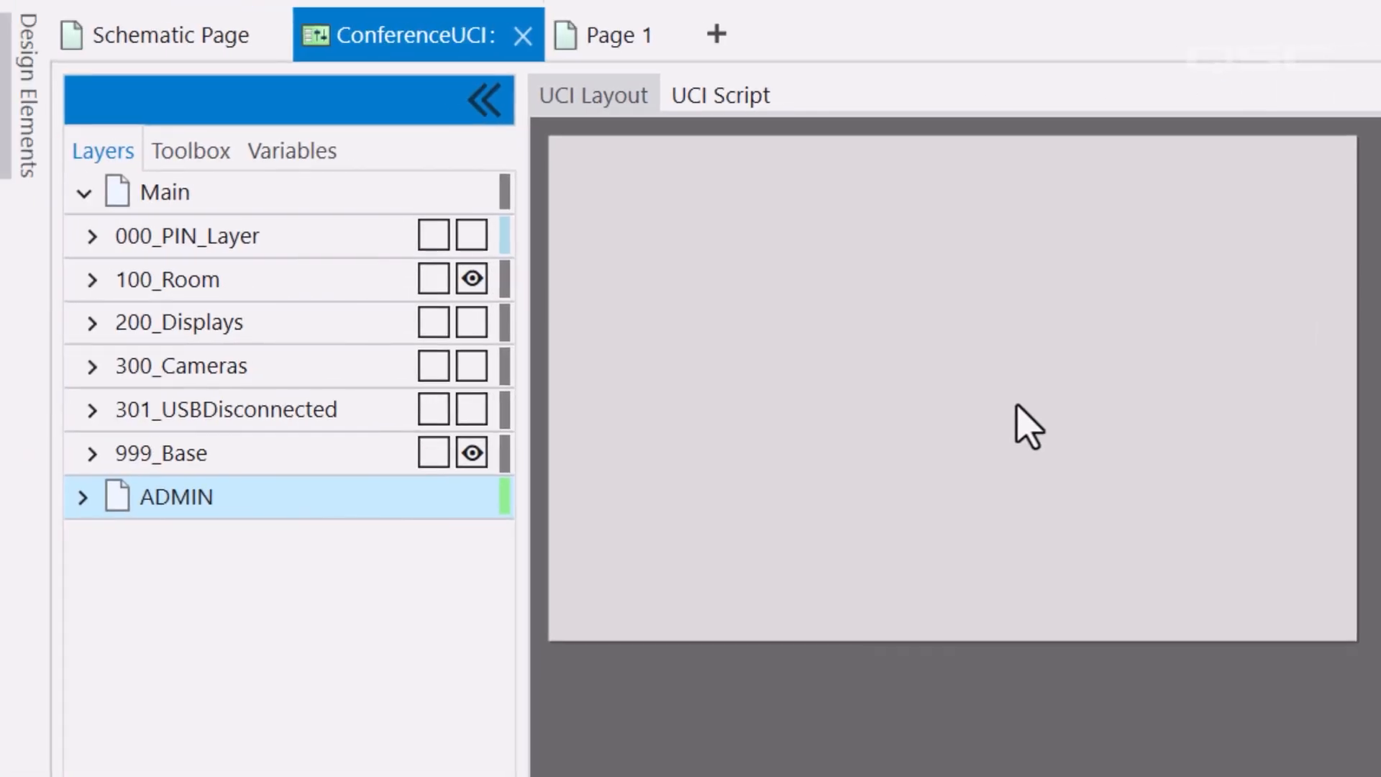
Check the 'SUPER IMPORTANT ADMIN CONTROLS GO HERE' text block on the ADMIN page
click(1028, 428)
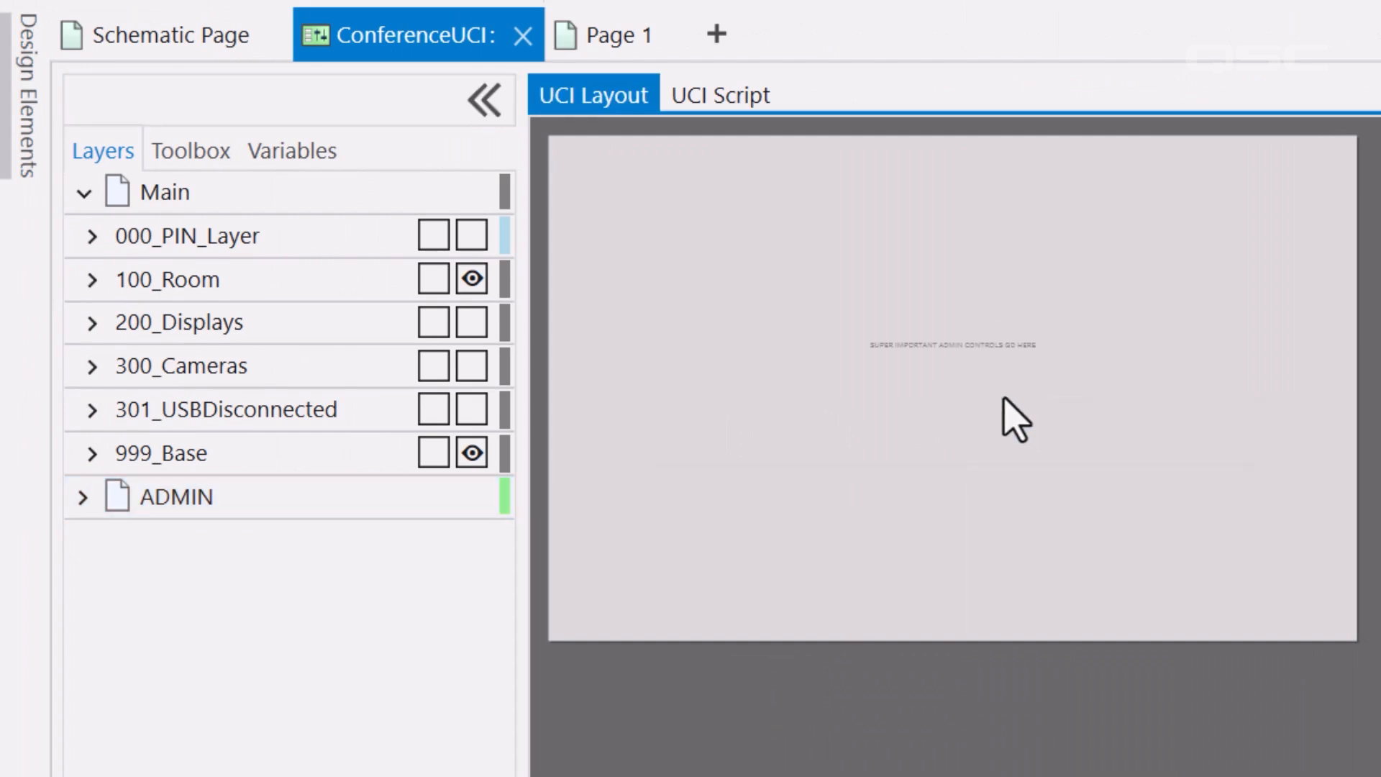
click(1005, 402)
click(362, 504)
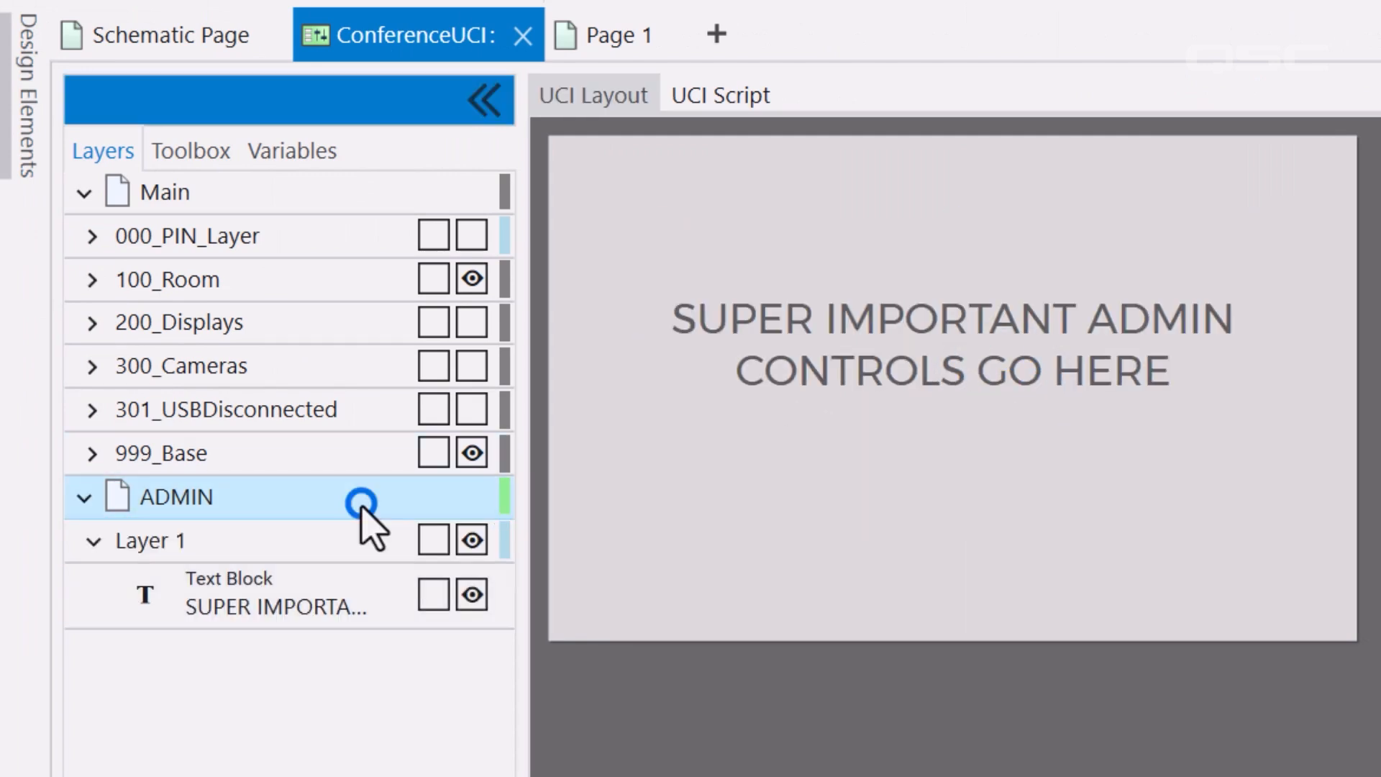
Place the TSC-70-G3 Status/Control block from Inventory on the schematic page and start emulation (F6)
click(41, 116)
click(84, 143)
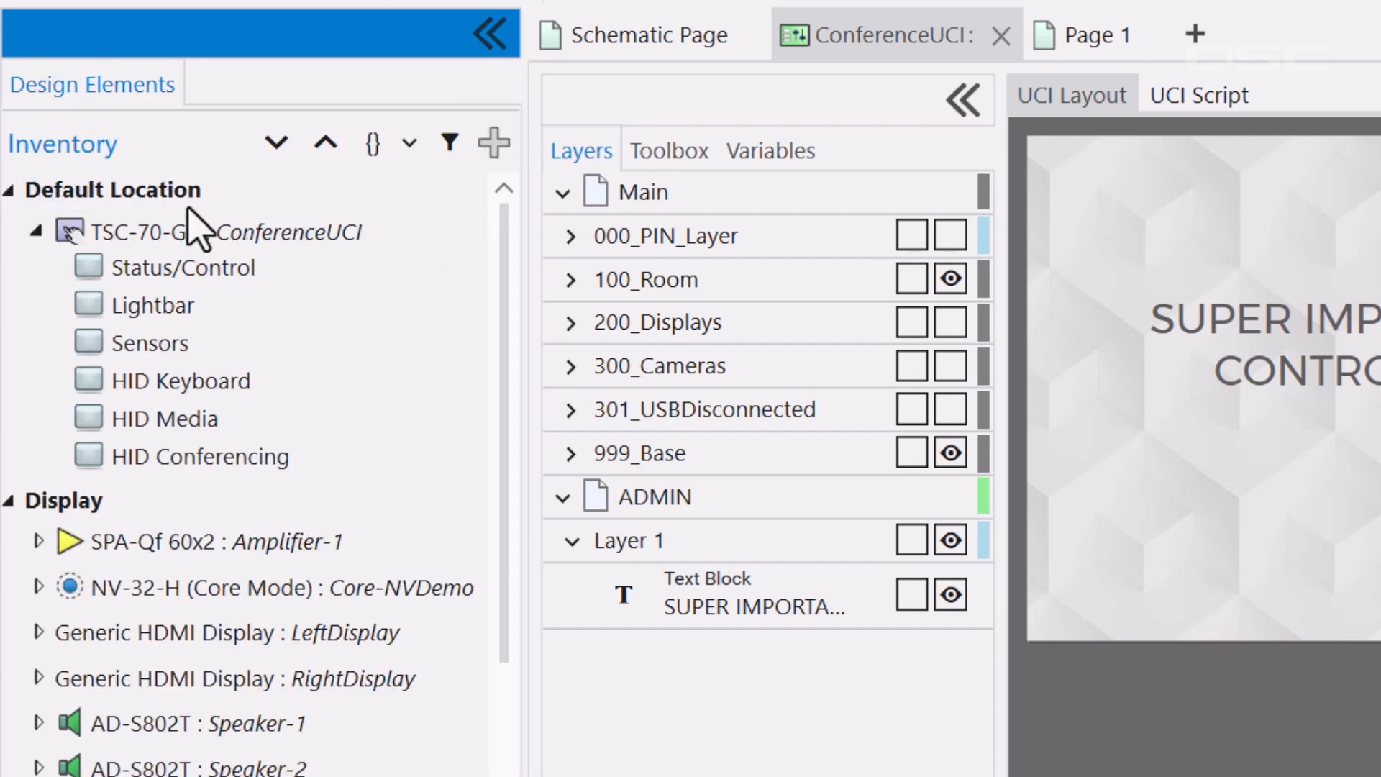
click(234, 272)
drag(528, 198, 1328, 421)
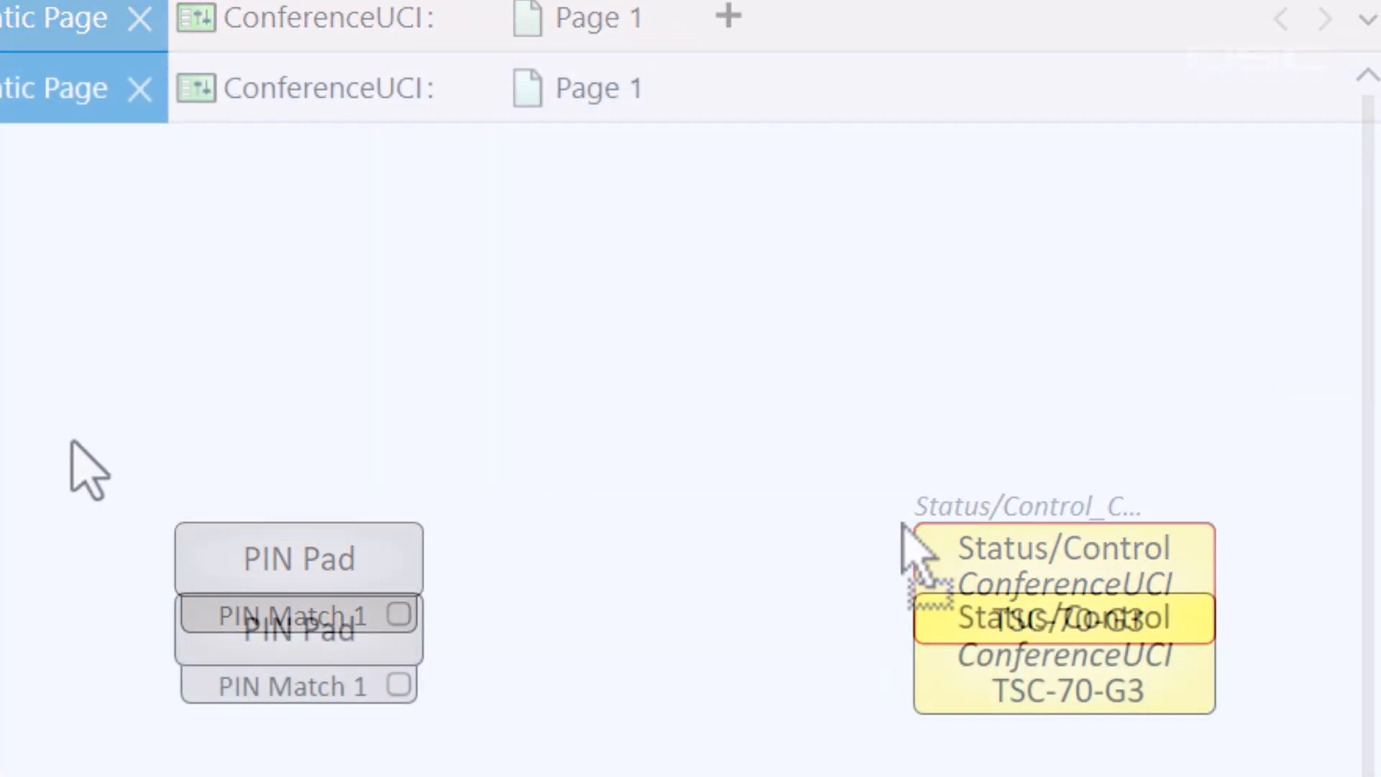
key(F6)
In the TSC-70-G3 Status/Control panel, switch Page to ADMIN, back to Main, then exit emulation (F7)
double_click(1164, 697)
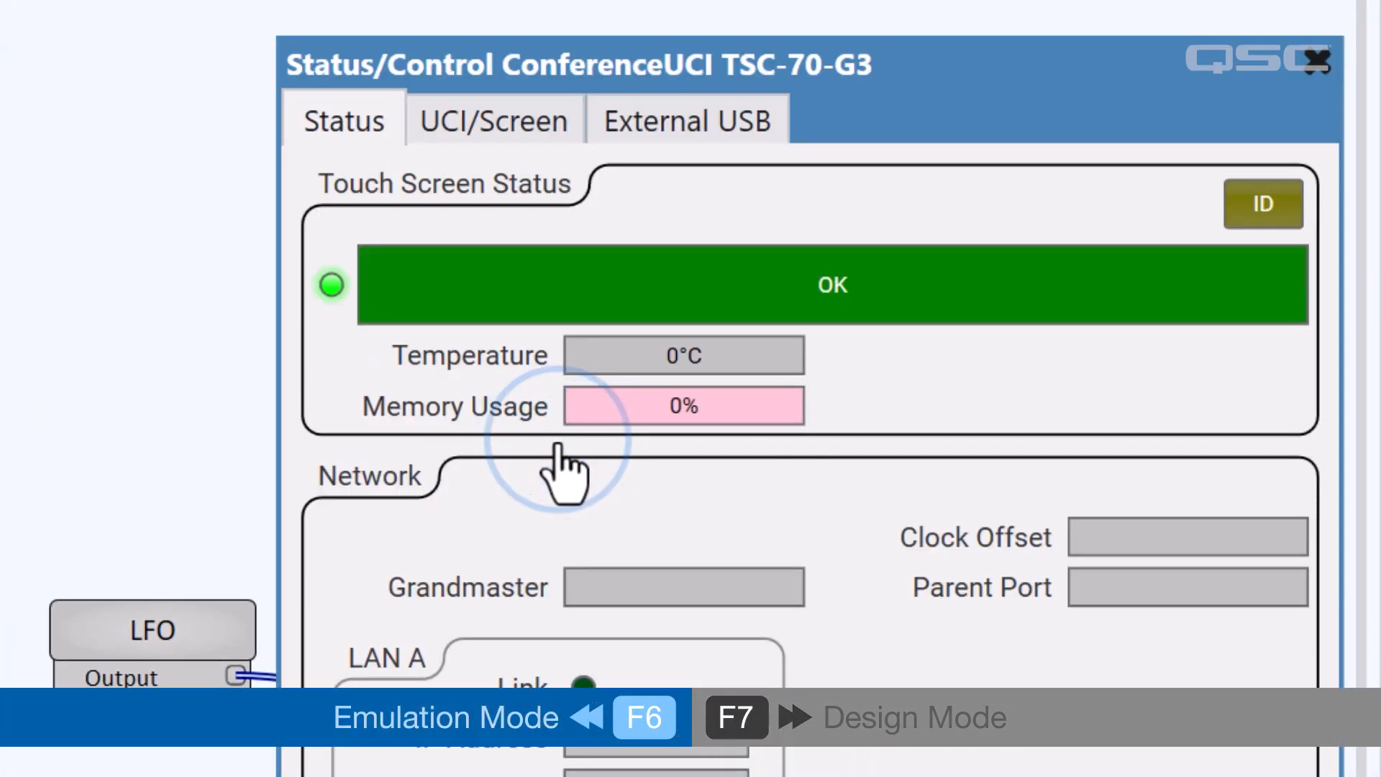
click(538, 128)
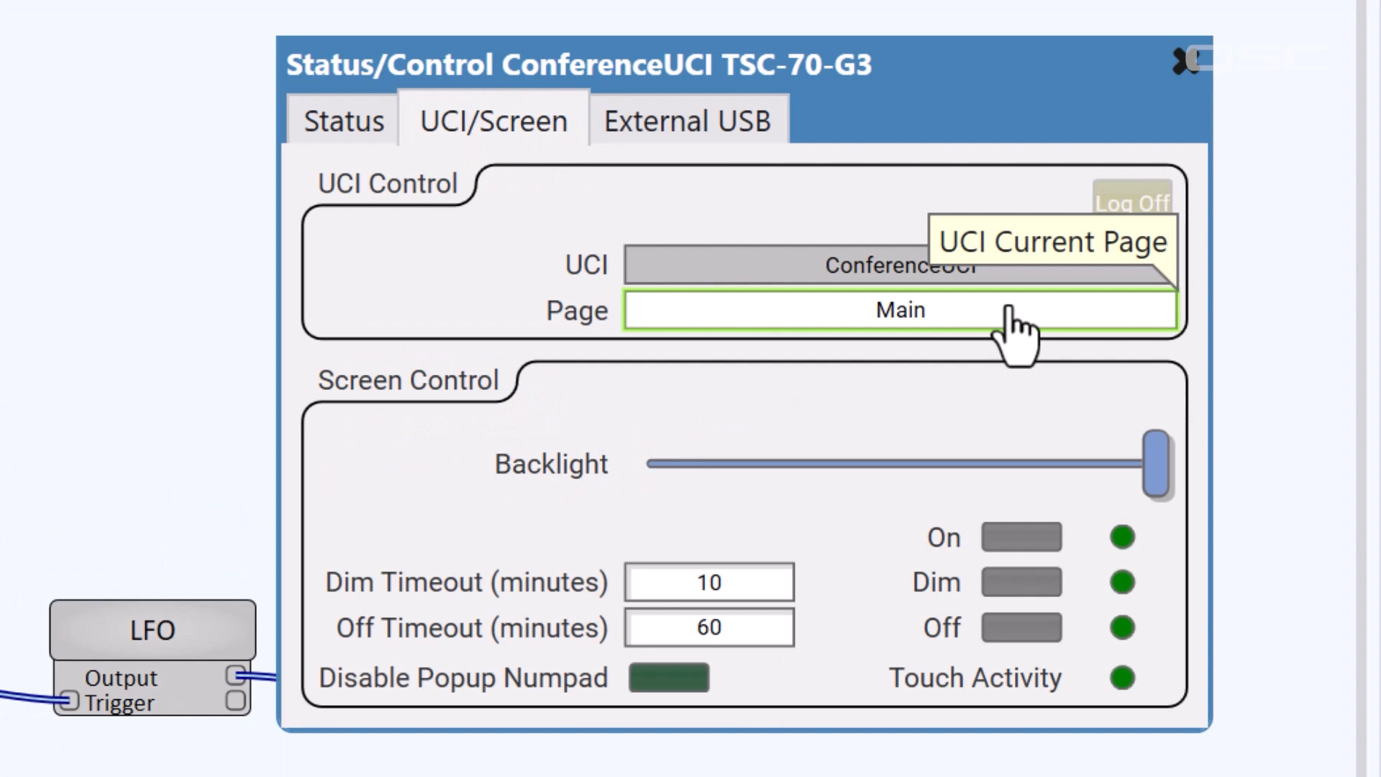
click(1039, 314)
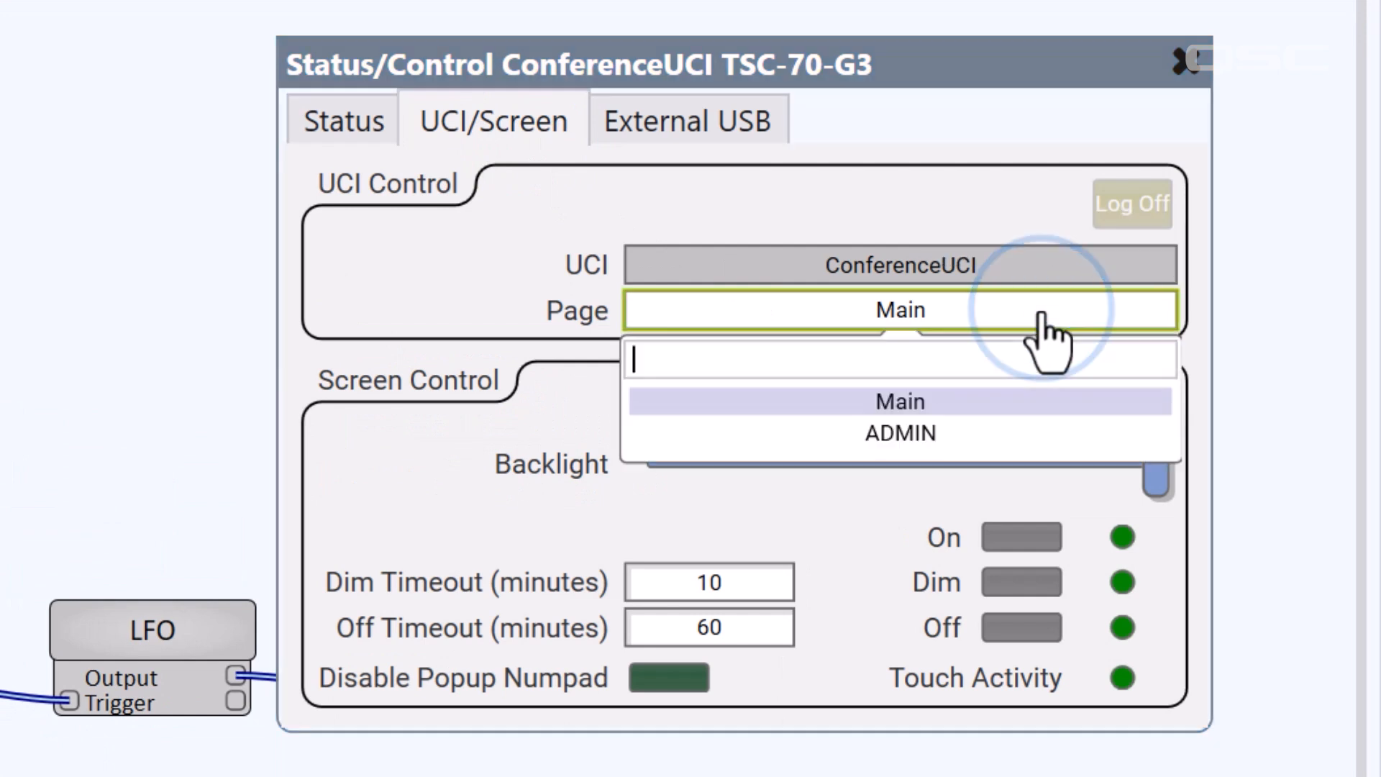
click(1058, 440)
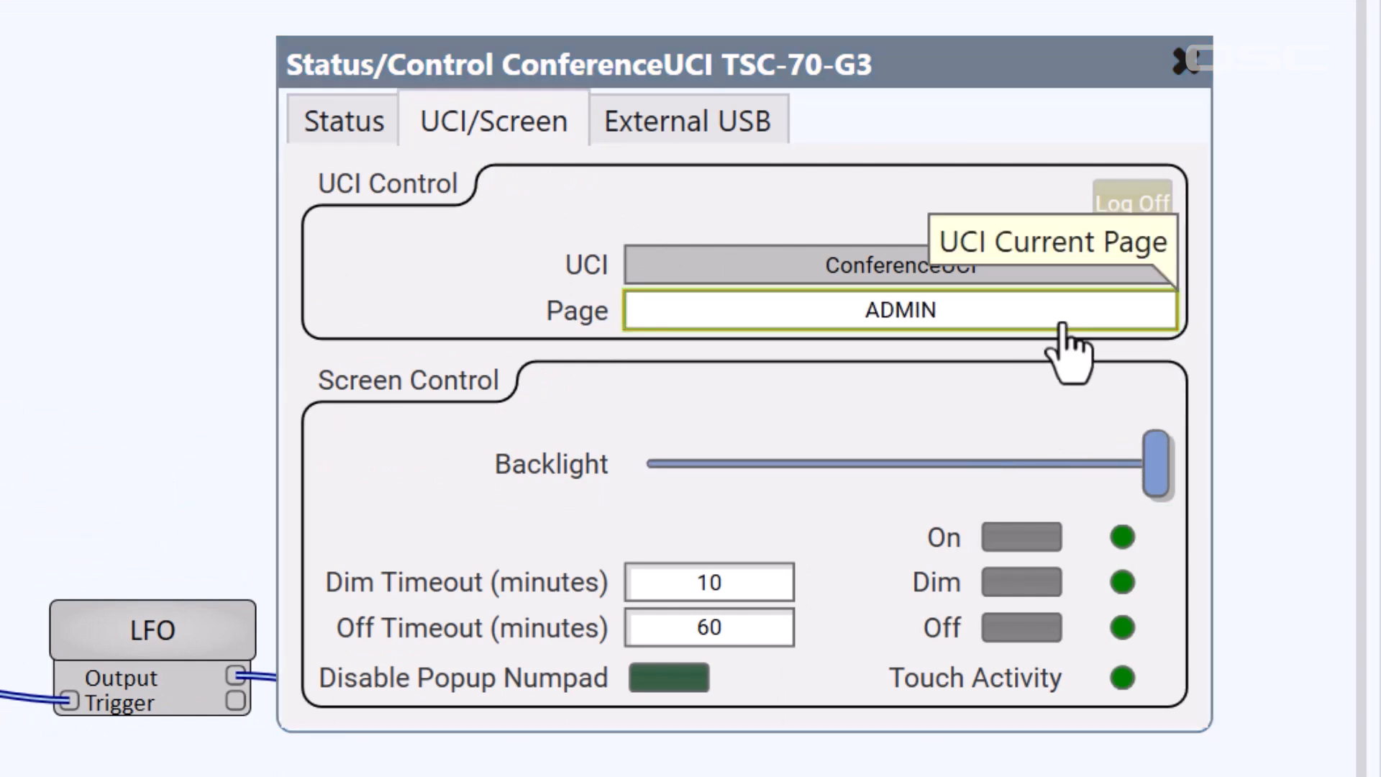
click(1054, 311)
click(1062, 420)
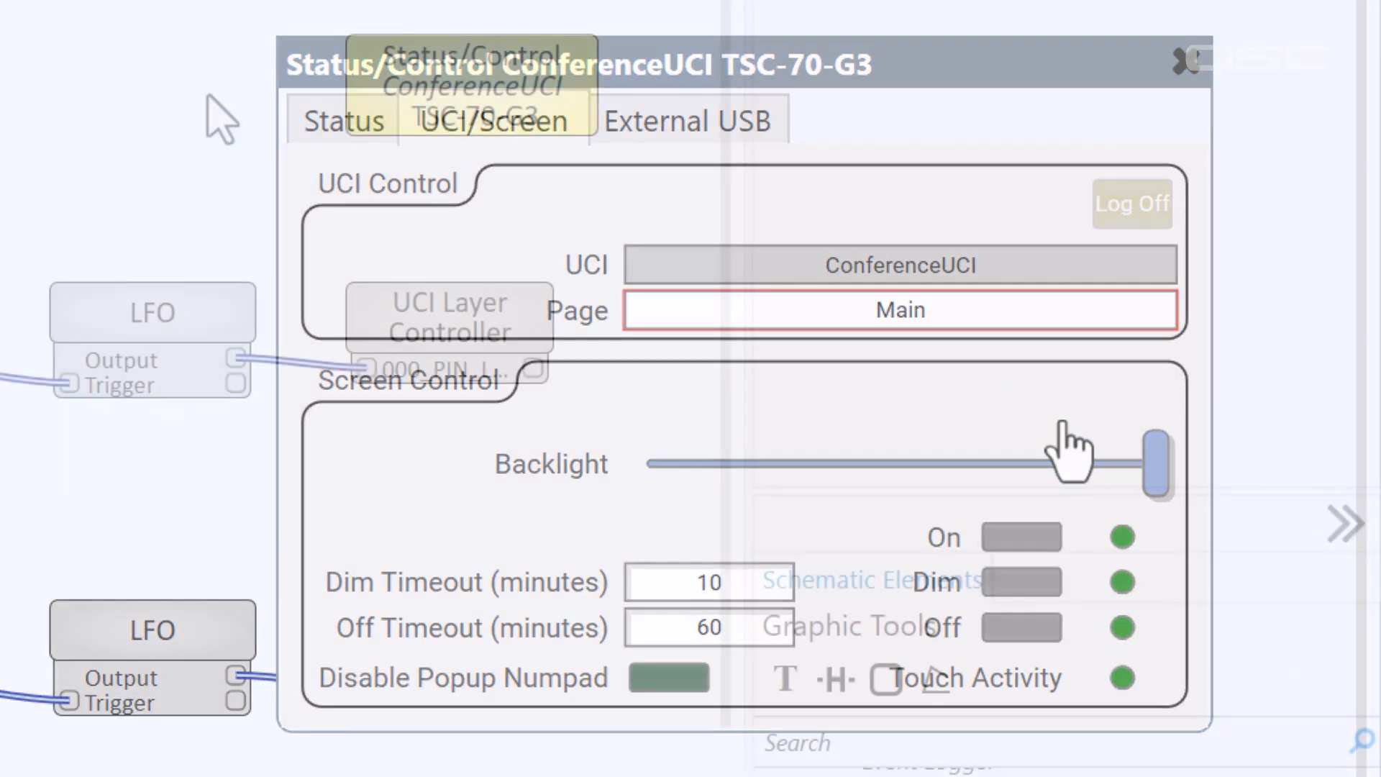
key(F7)
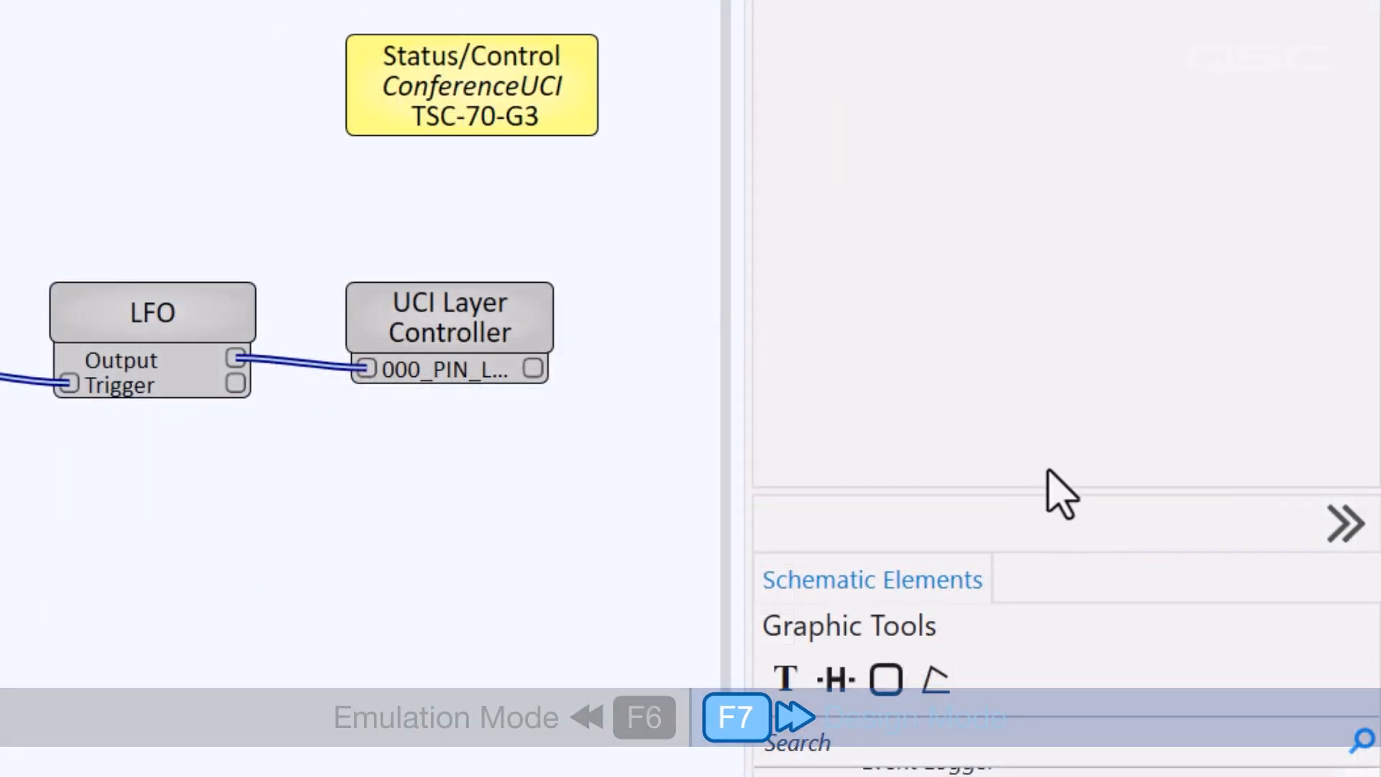
Place a Selector beside the PIN Pad, enable its Selector 1 and 2 pins, and wire PIN Match 1 to Selector 1
drag(1057, 493, 1028, 29)
drag(913, 530, 60, 28)
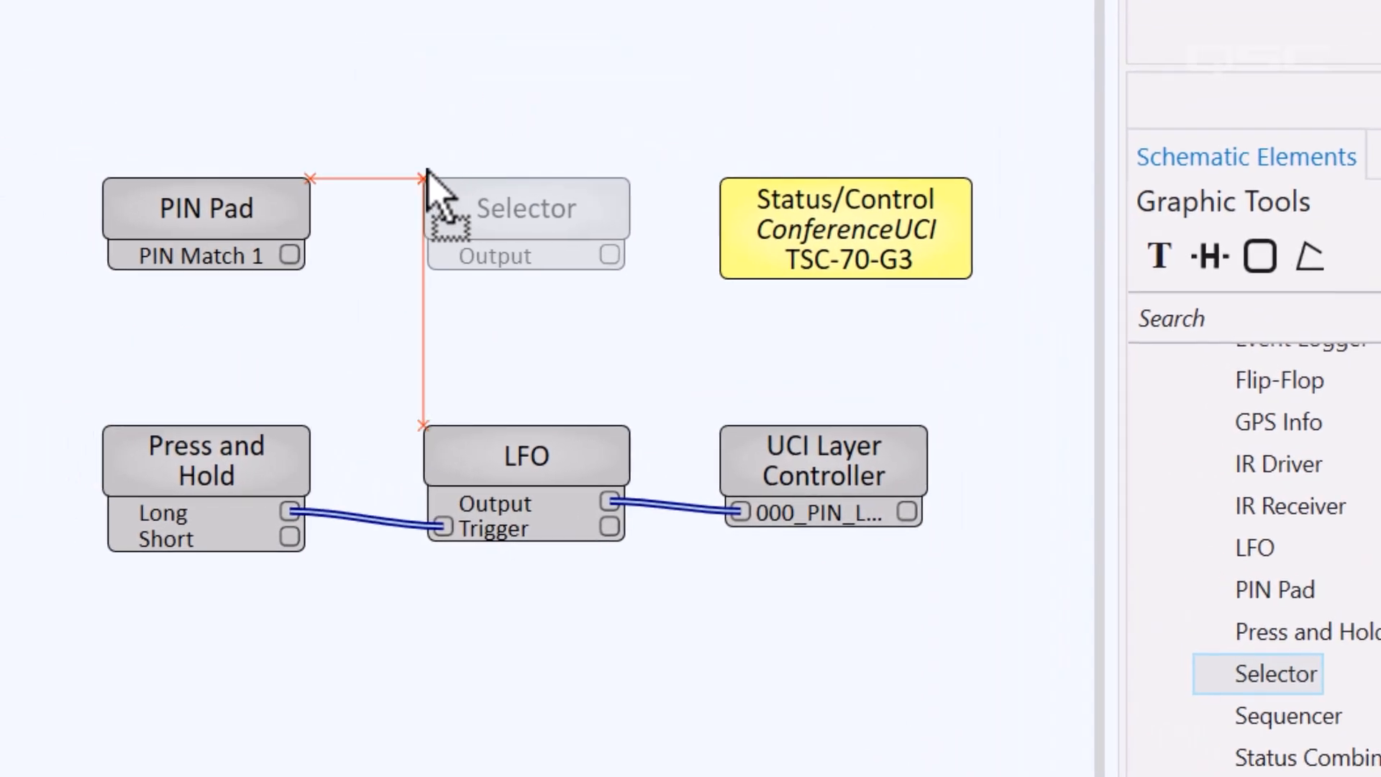
drag(428, 176, 426, 176)
click(474, 191)
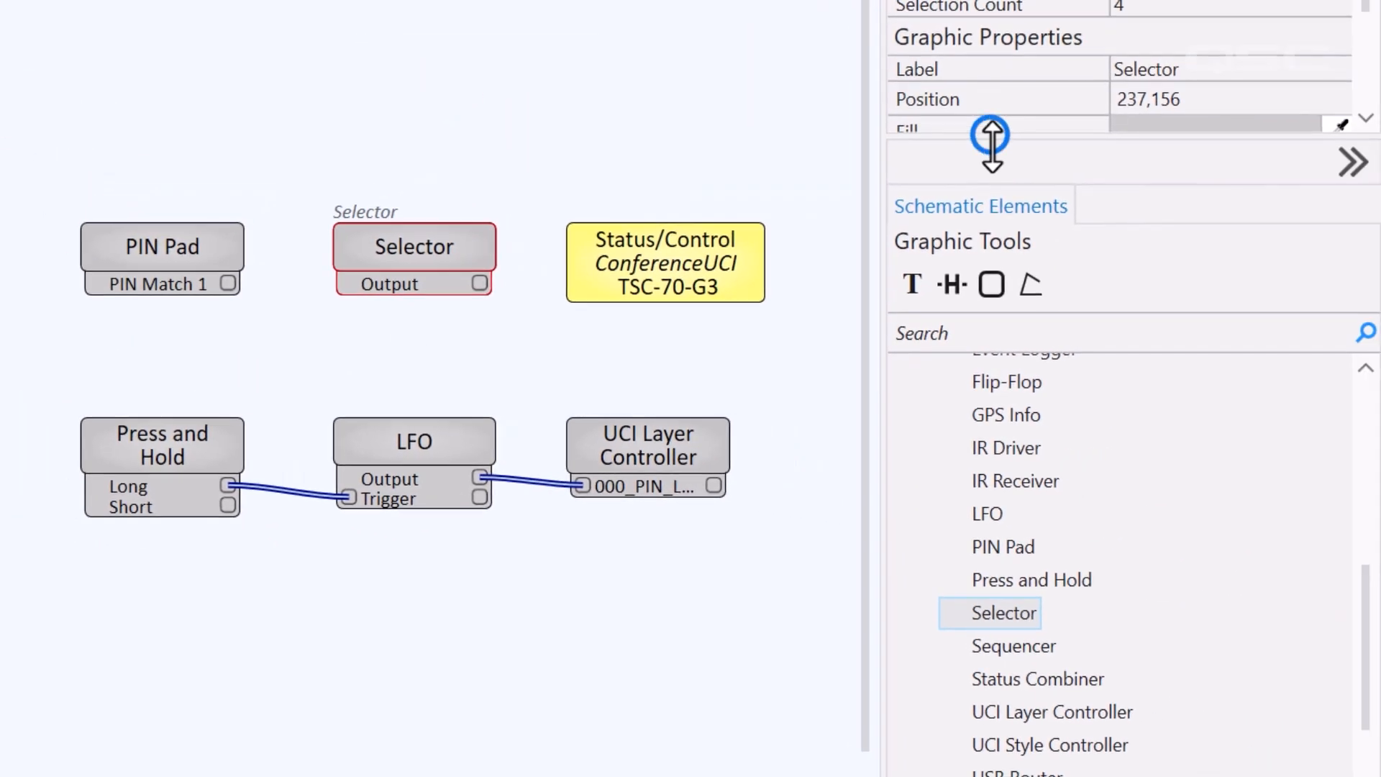
drag(991, 136, 1048, 540)
drag(1358, 346, 1373, 479)
click(1335, 443)
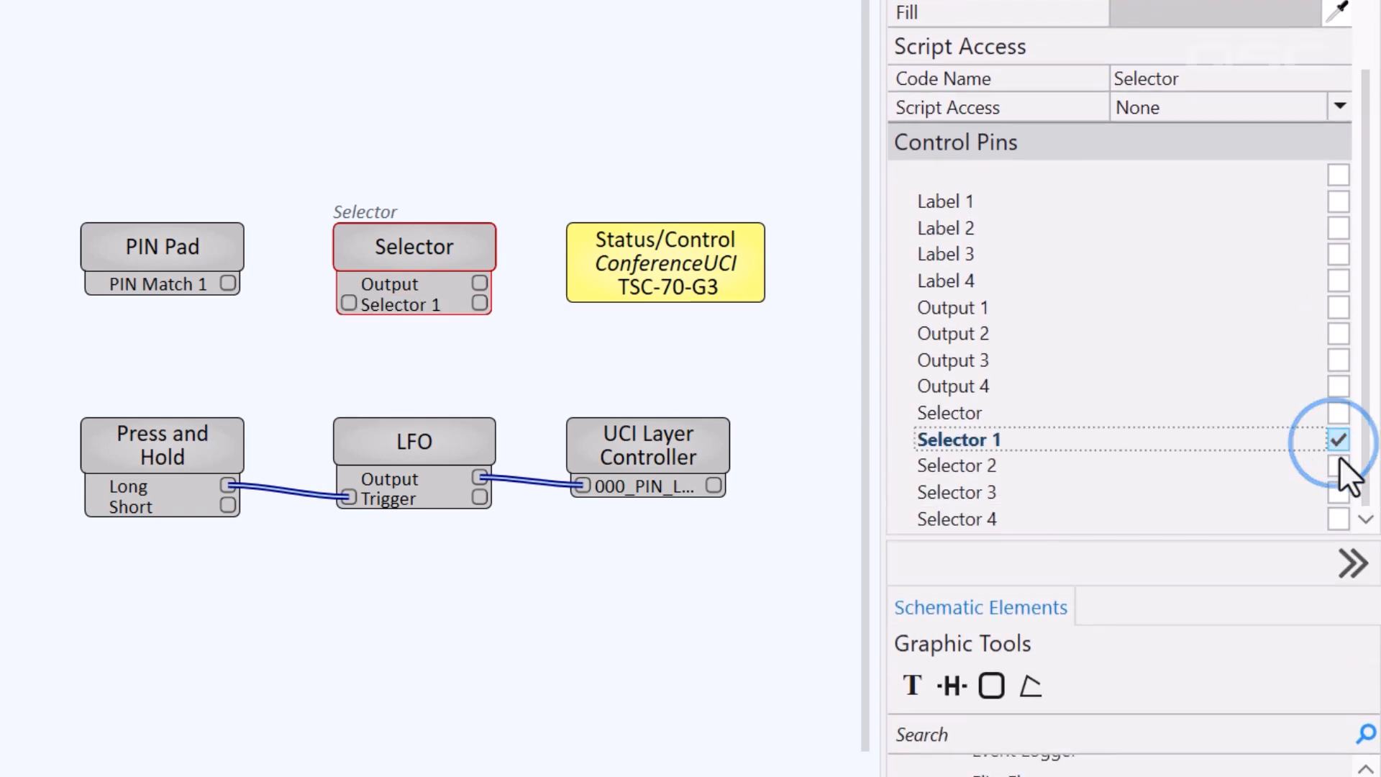
click(1336, 467)
drag(239, 279, 370, 307)
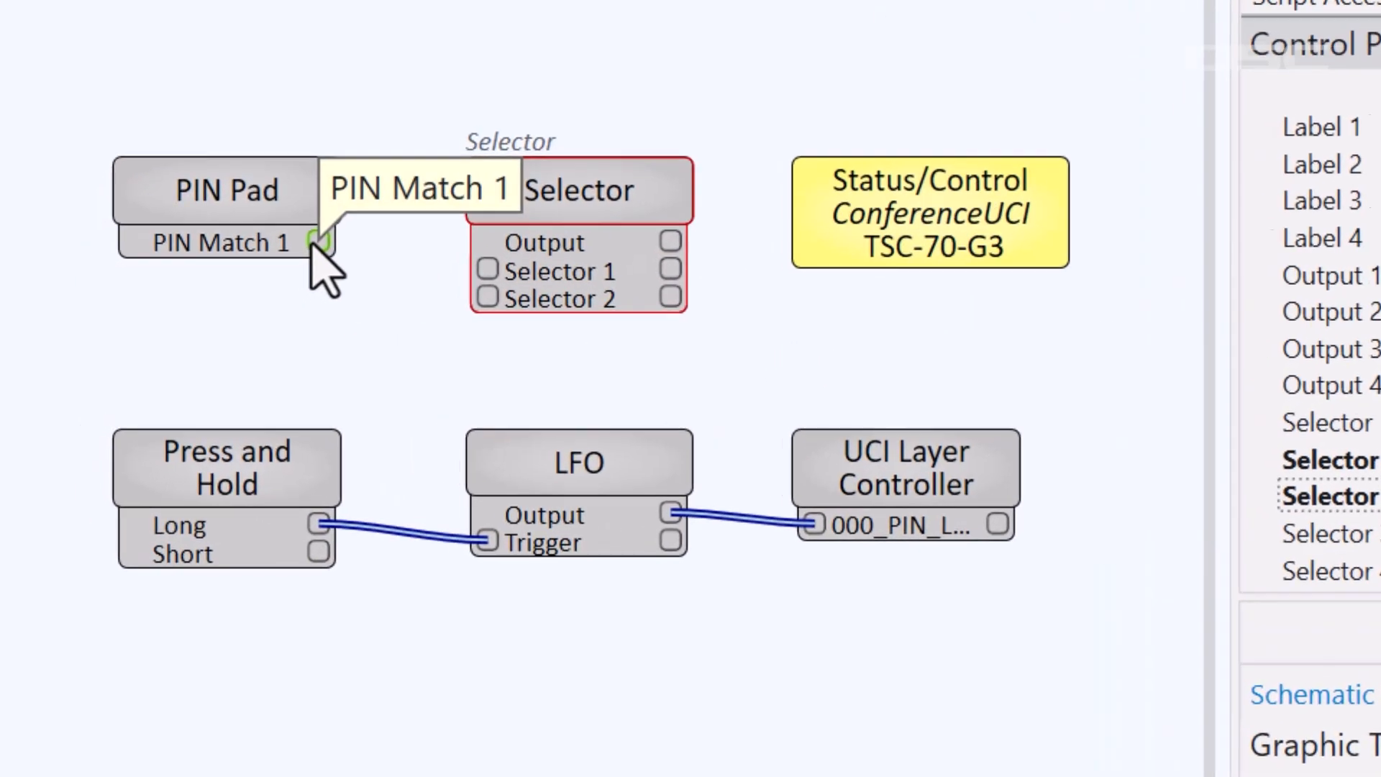
drag(513, 277, 503, 266)
Expose the TSC-70-G3 UCI Current Page pin, wire the Selector Output to it, and run emulation
click(960, 209)
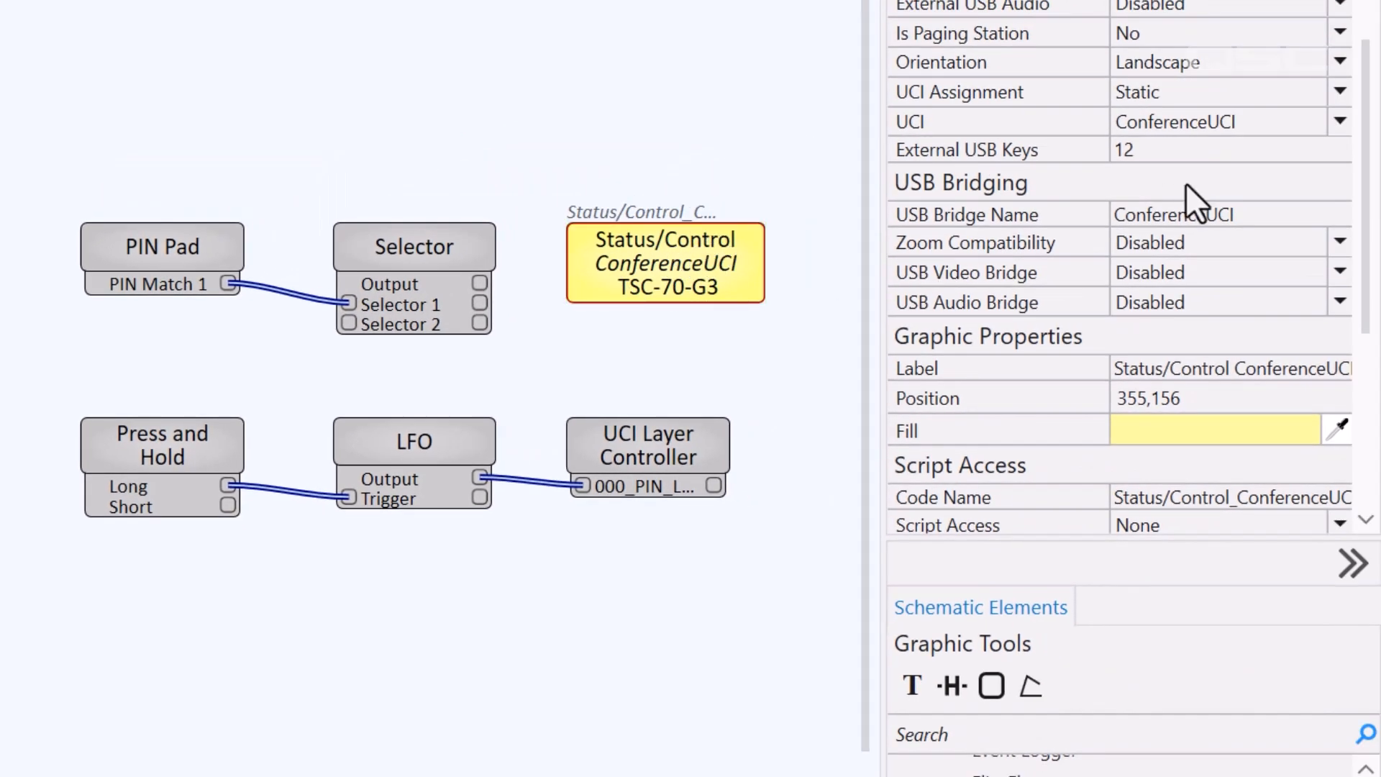
drag(1365, 188, 1343, 351)
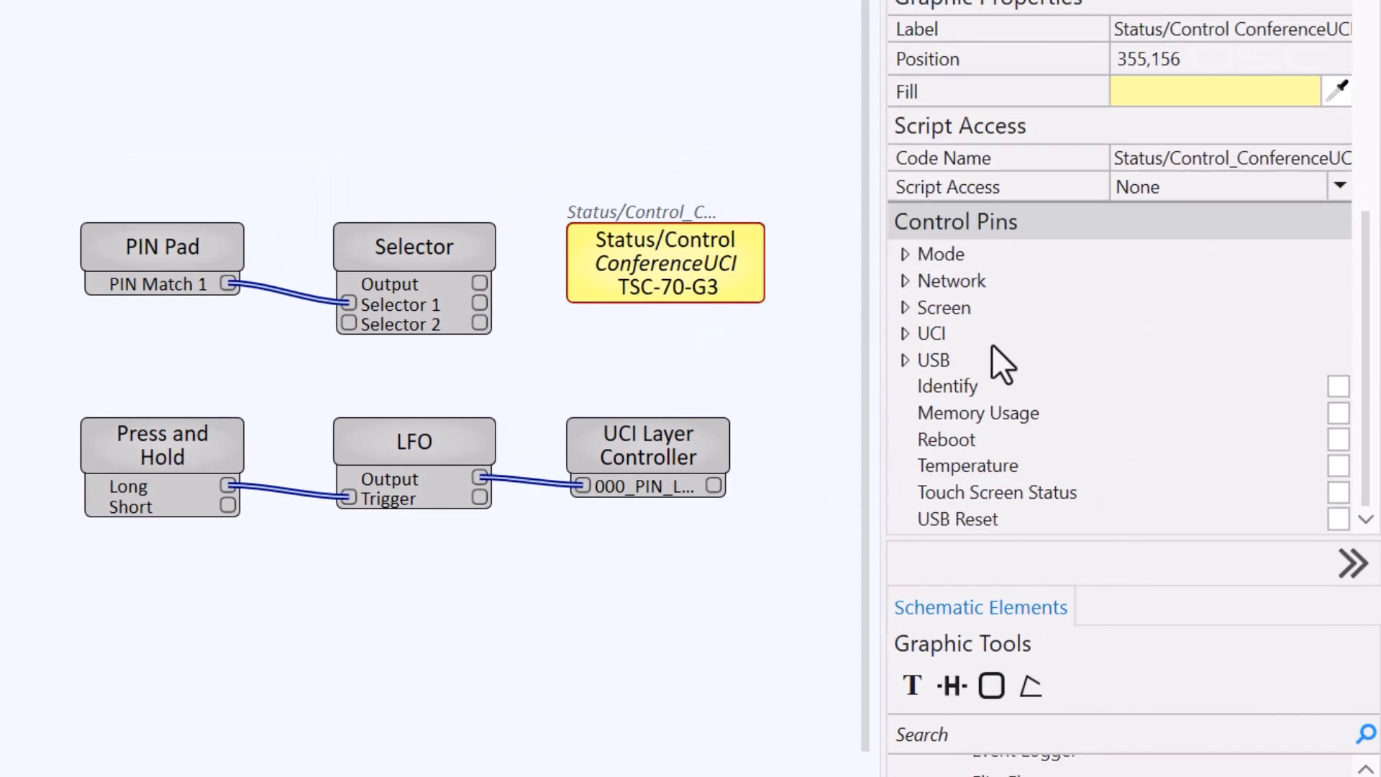
click(900, 334)
click(1337, 255)
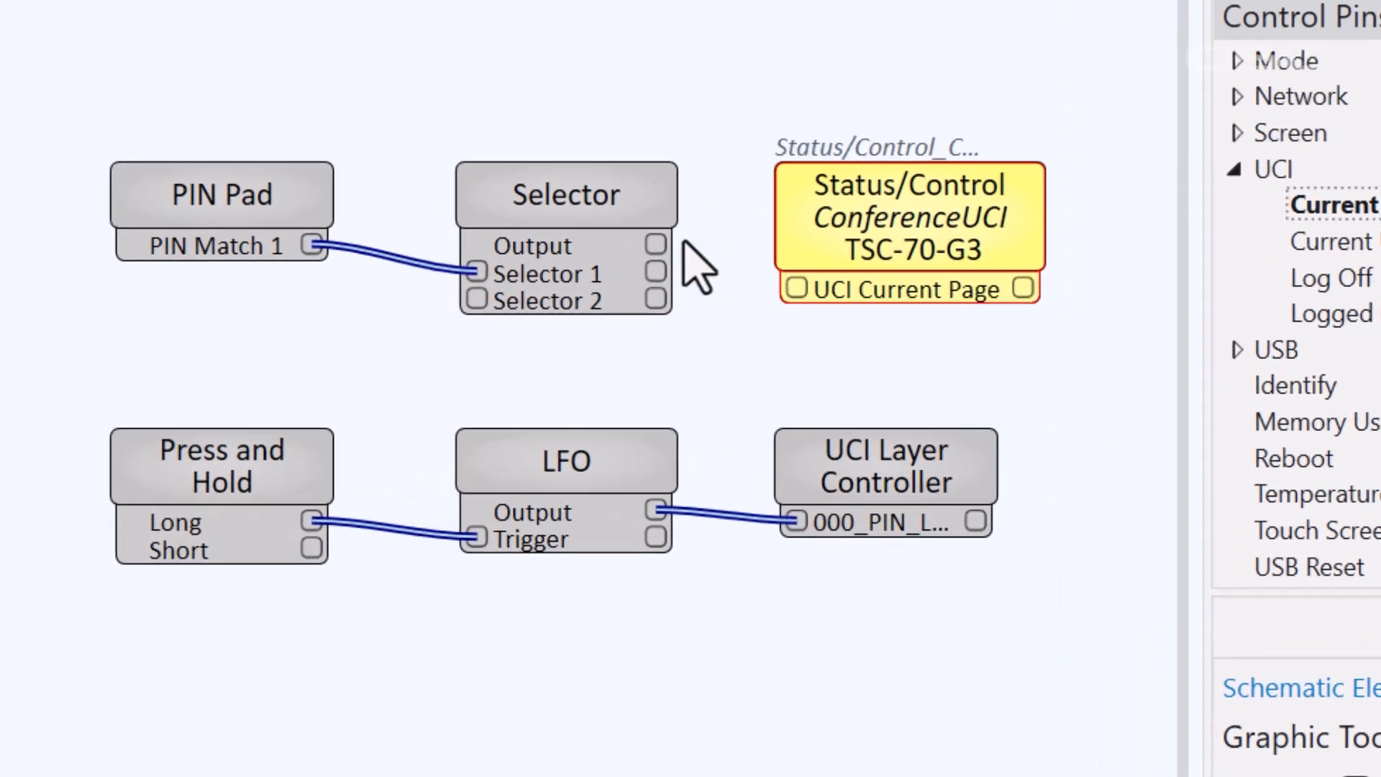
drag(655, 245, 796, 288)
key(F6)
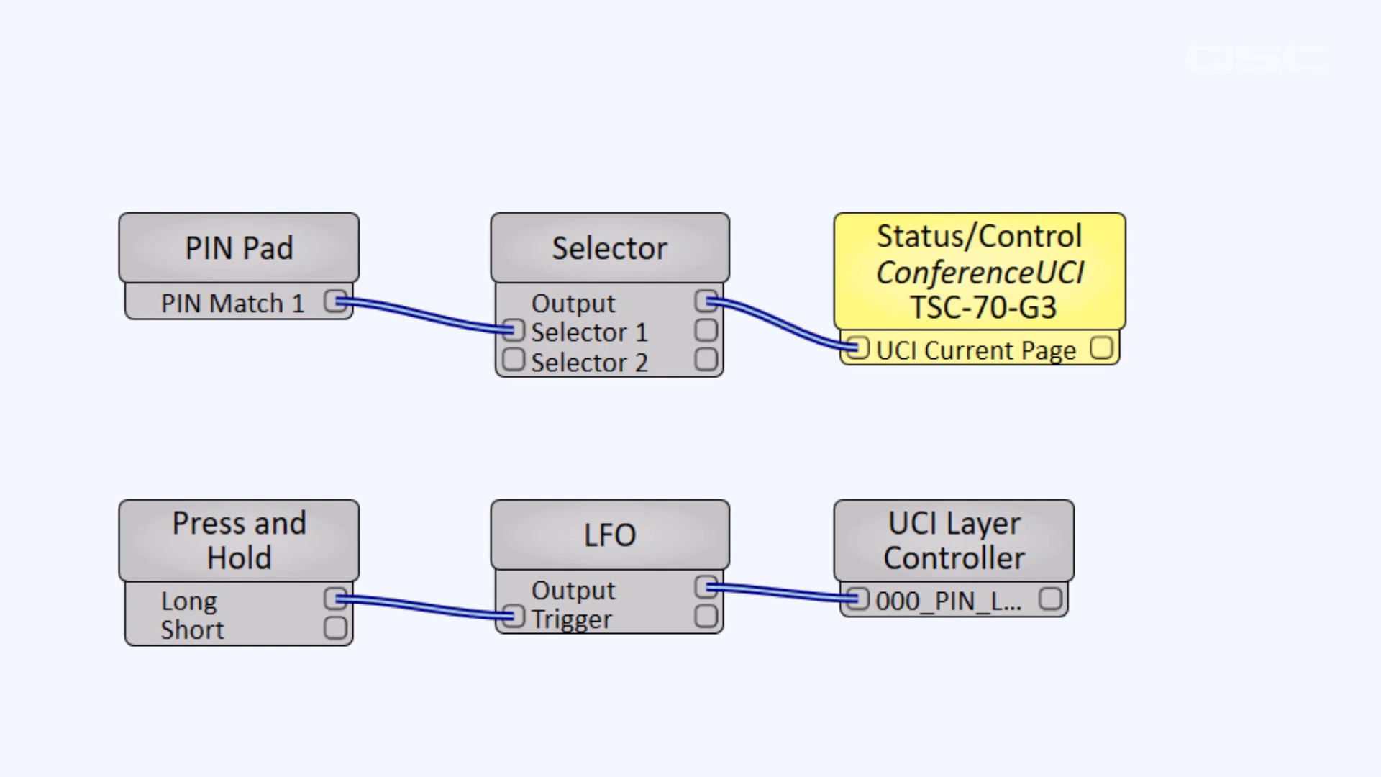
double_click(694, 267)
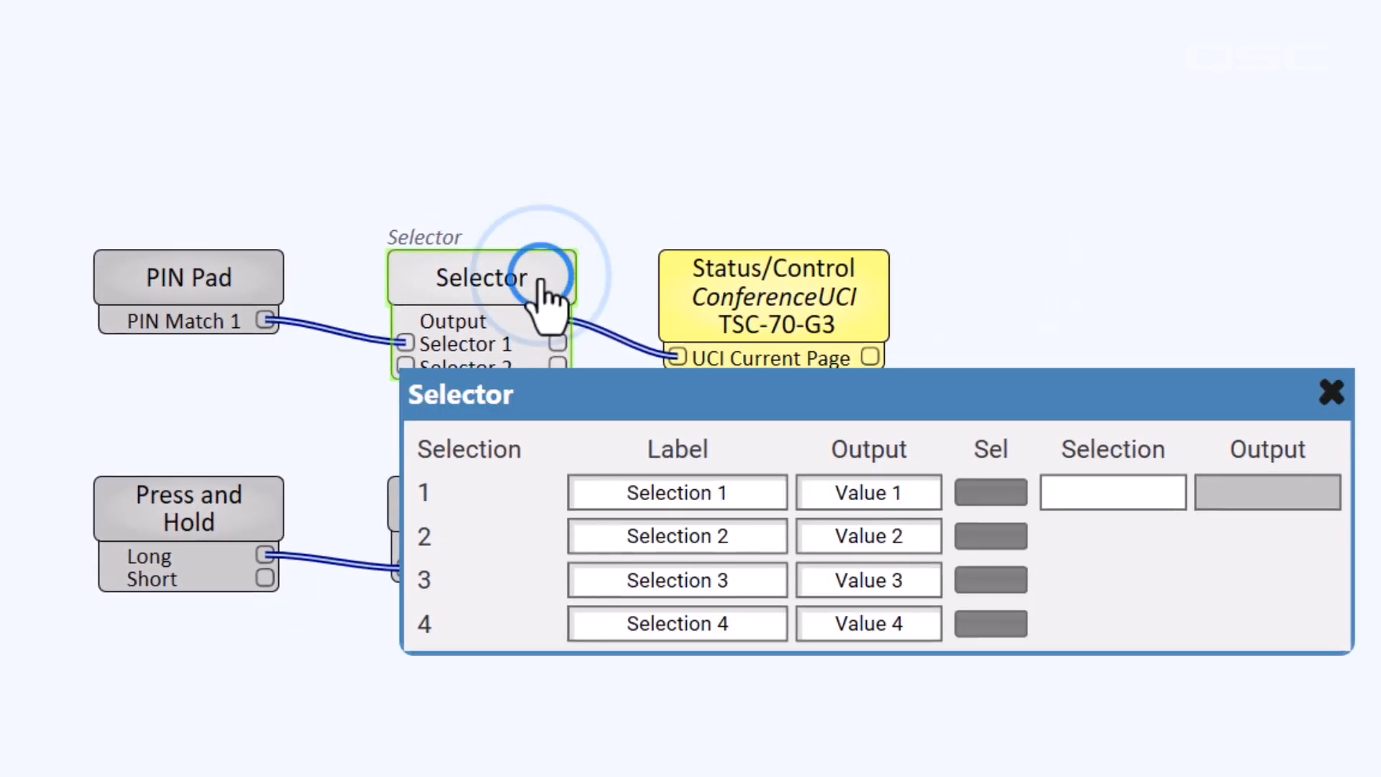
Set the Selector's first output value to ADMIN
click(873, 493)
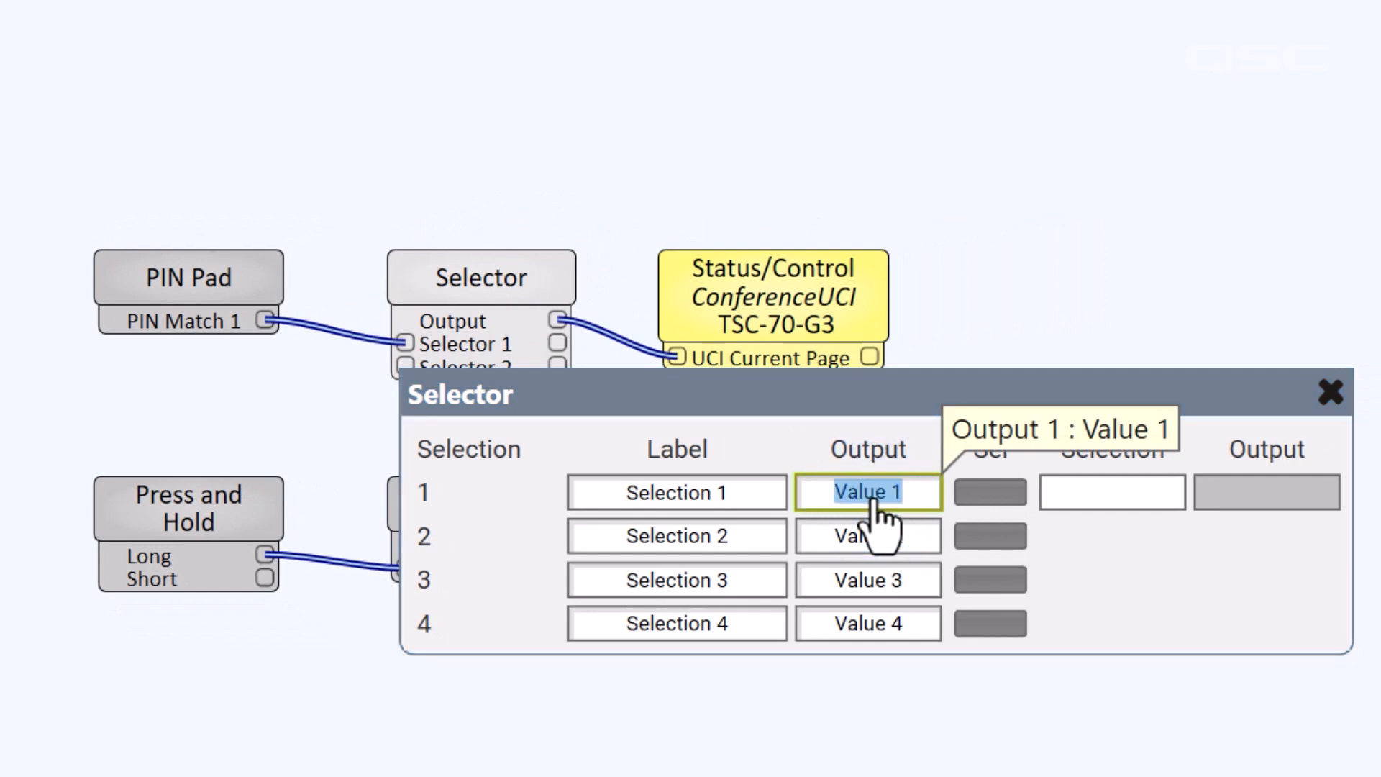
text(ADMIN)
key(Return)
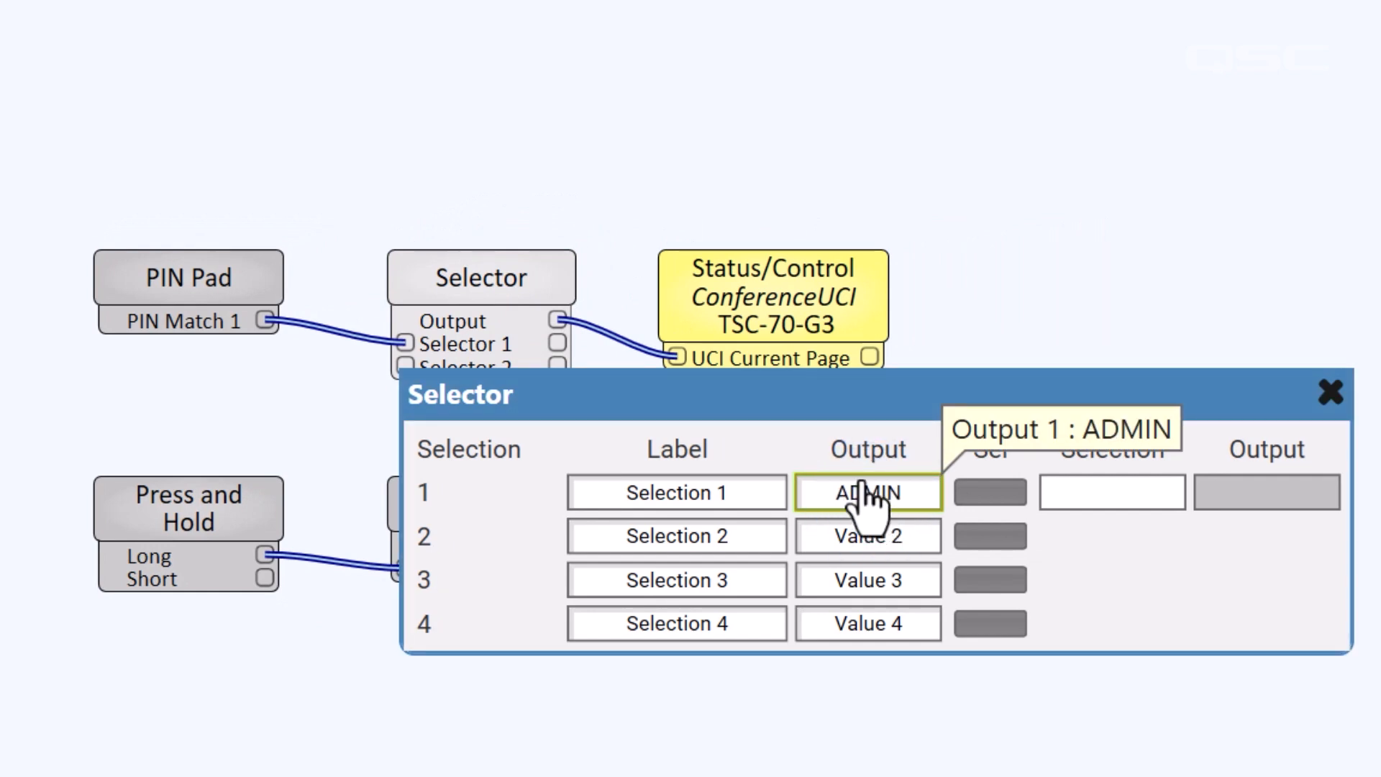
Enter the five-digit PIN on the PIN Pad to select ADMIN, then close both control panels
double_click(115, 392)
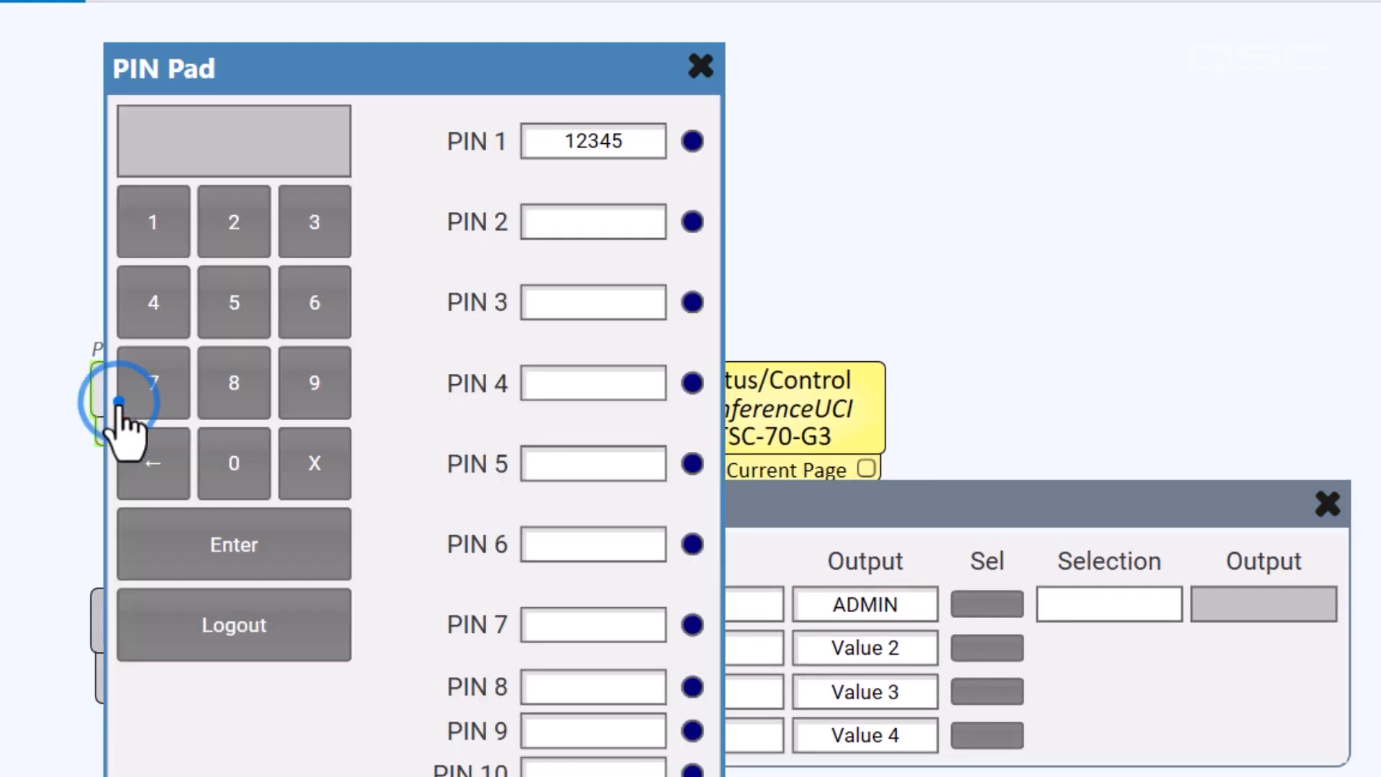
click(165, 234)
click(237, 234)
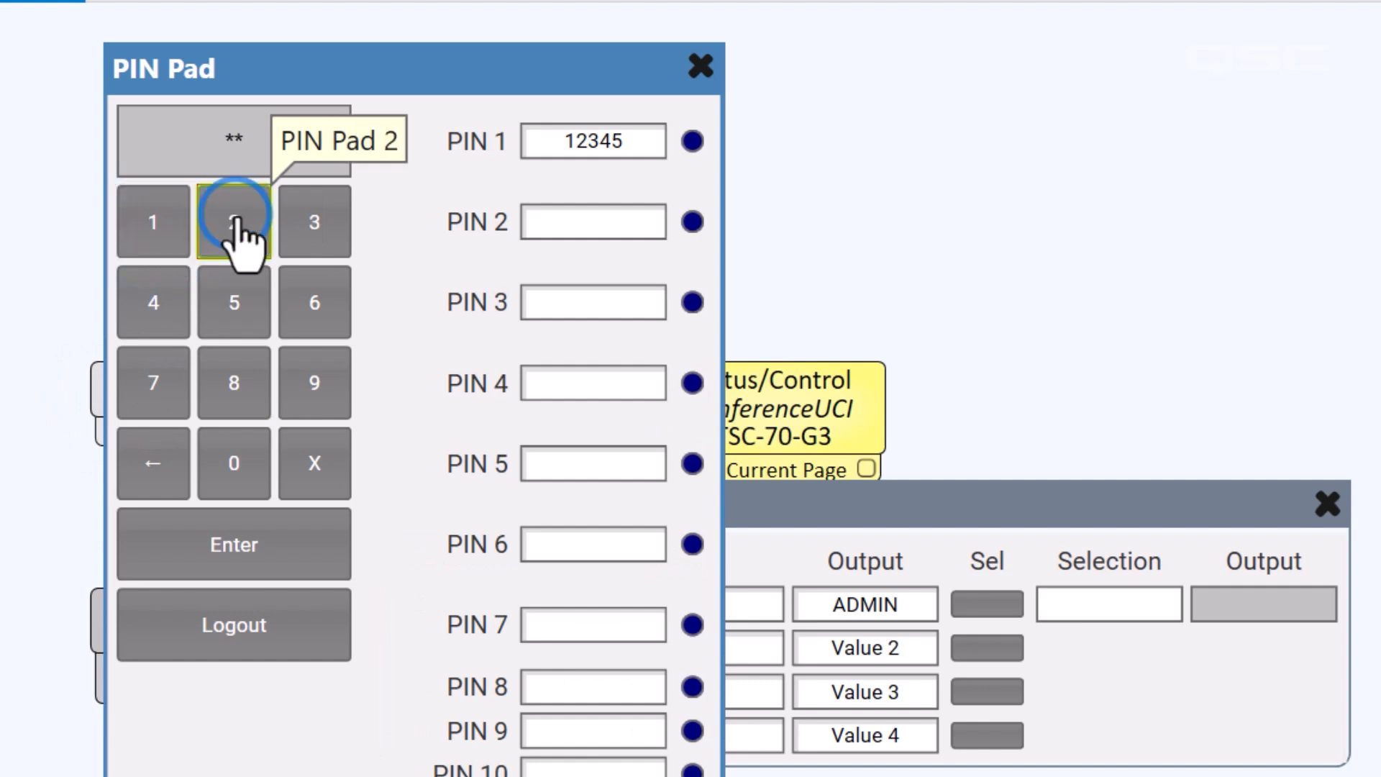
click(306, 237)
click(161, 300)
click(232, 295)
click(198, 550)
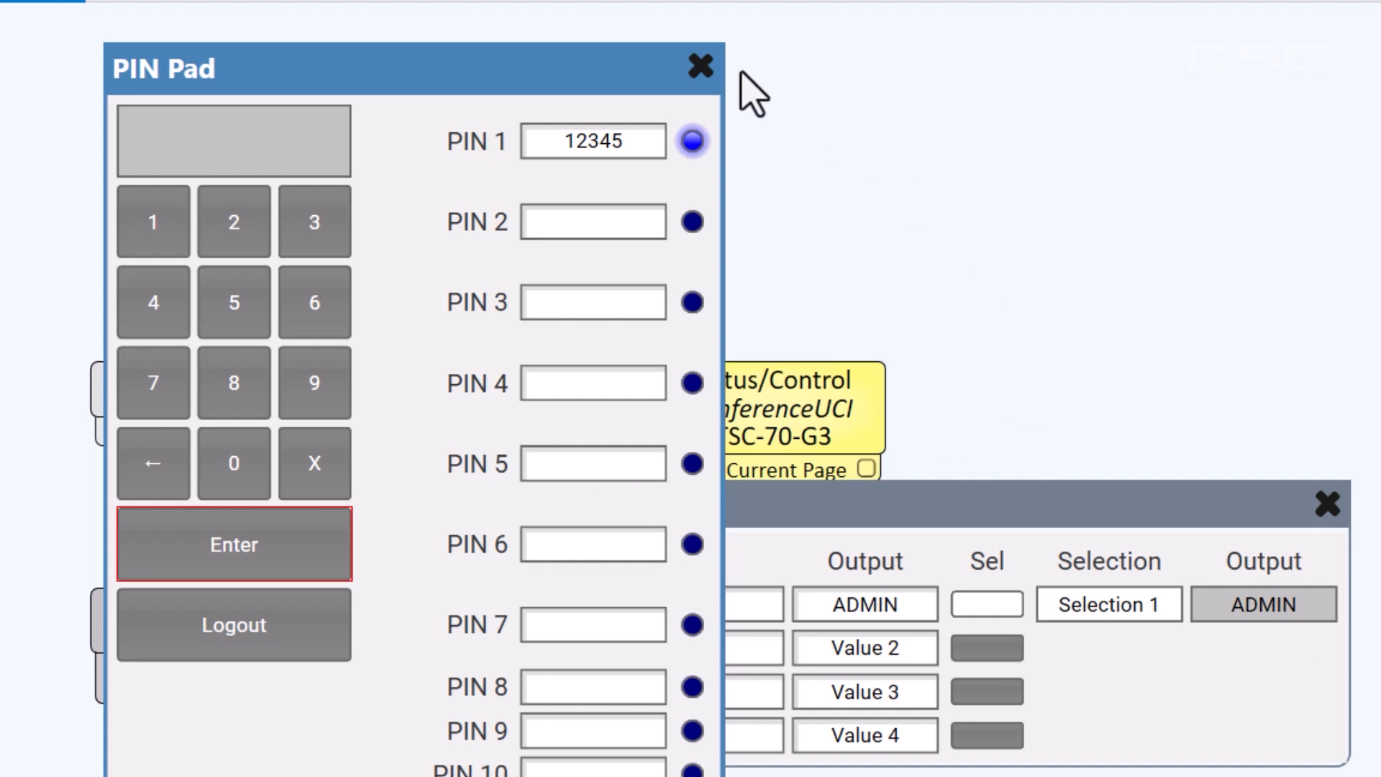
click(709, 69)
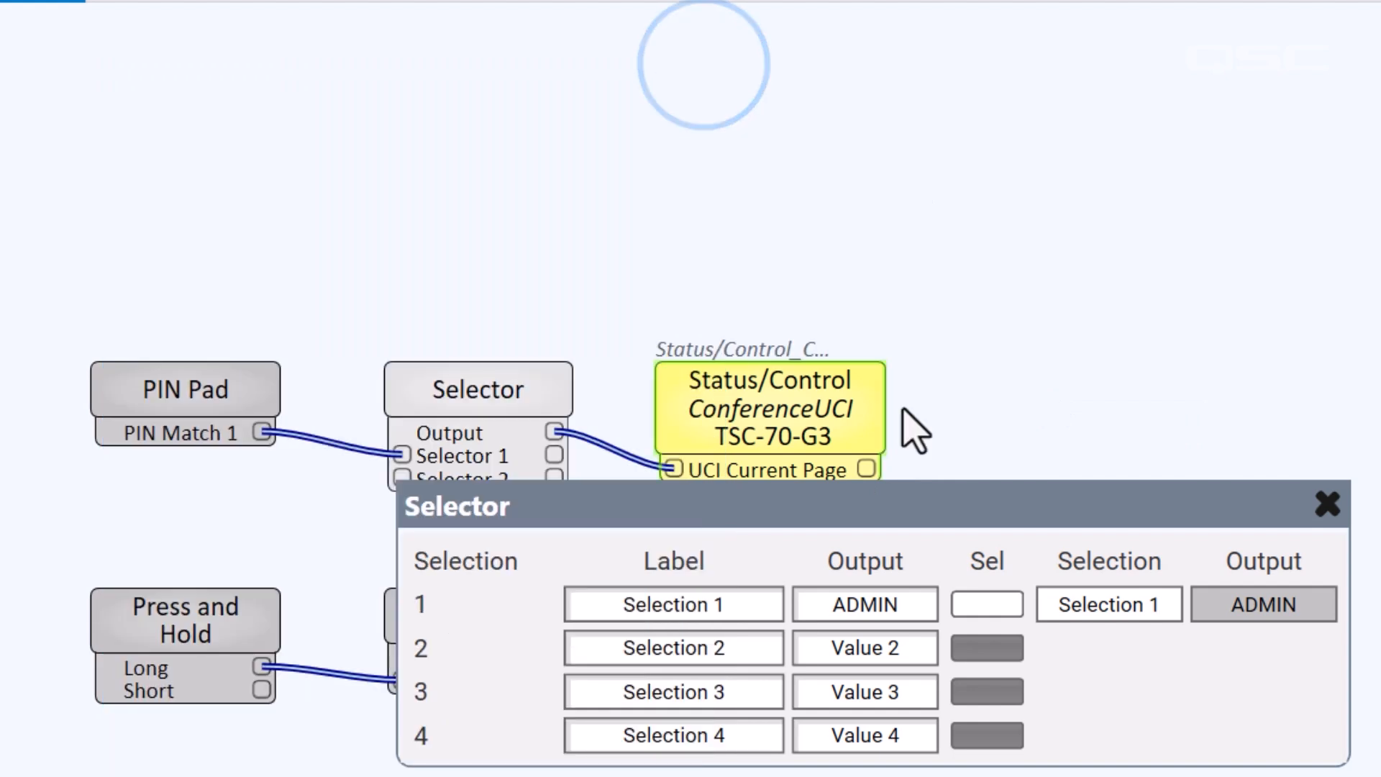
click(1327, 507)
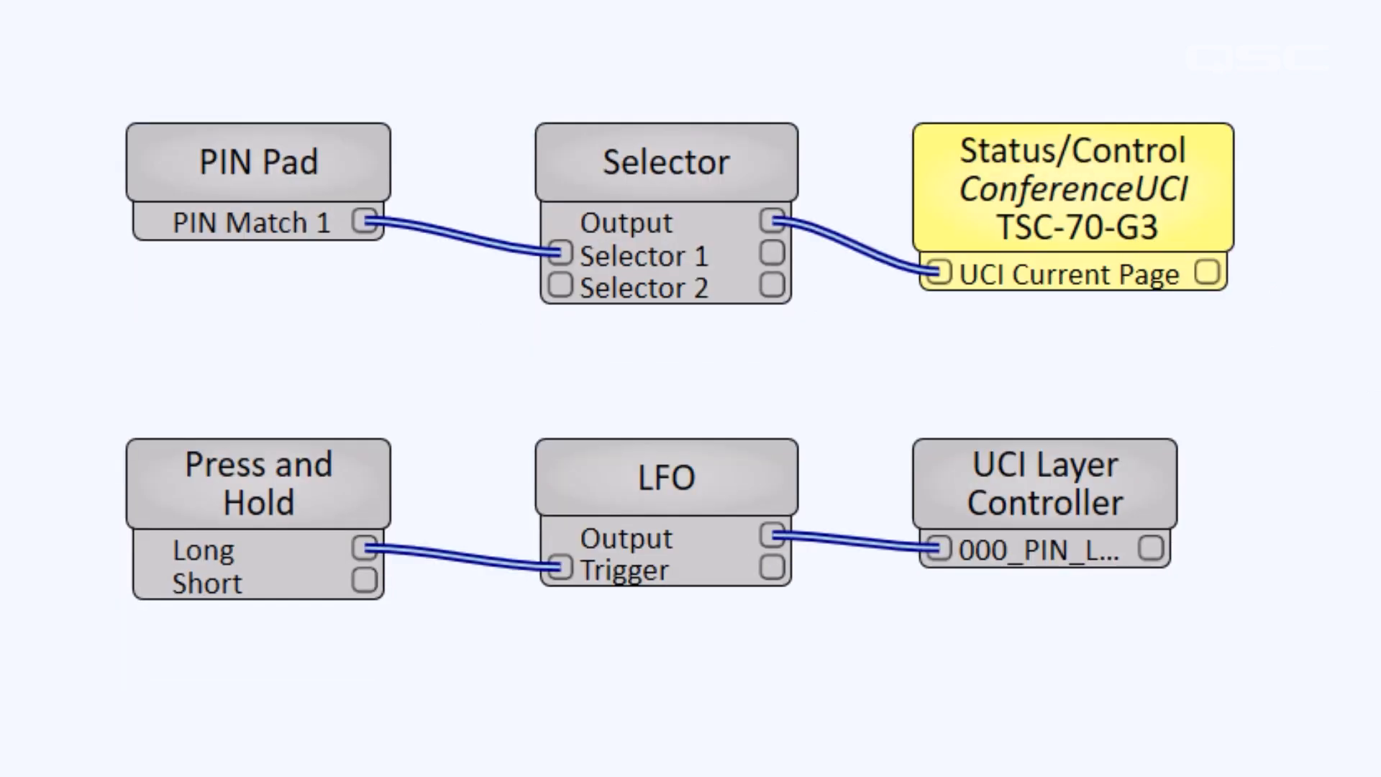
Place the Selector's row-2 Sel toggle button on the ADMIN page of the ConferenceUCI layout
double_click(607, 210)
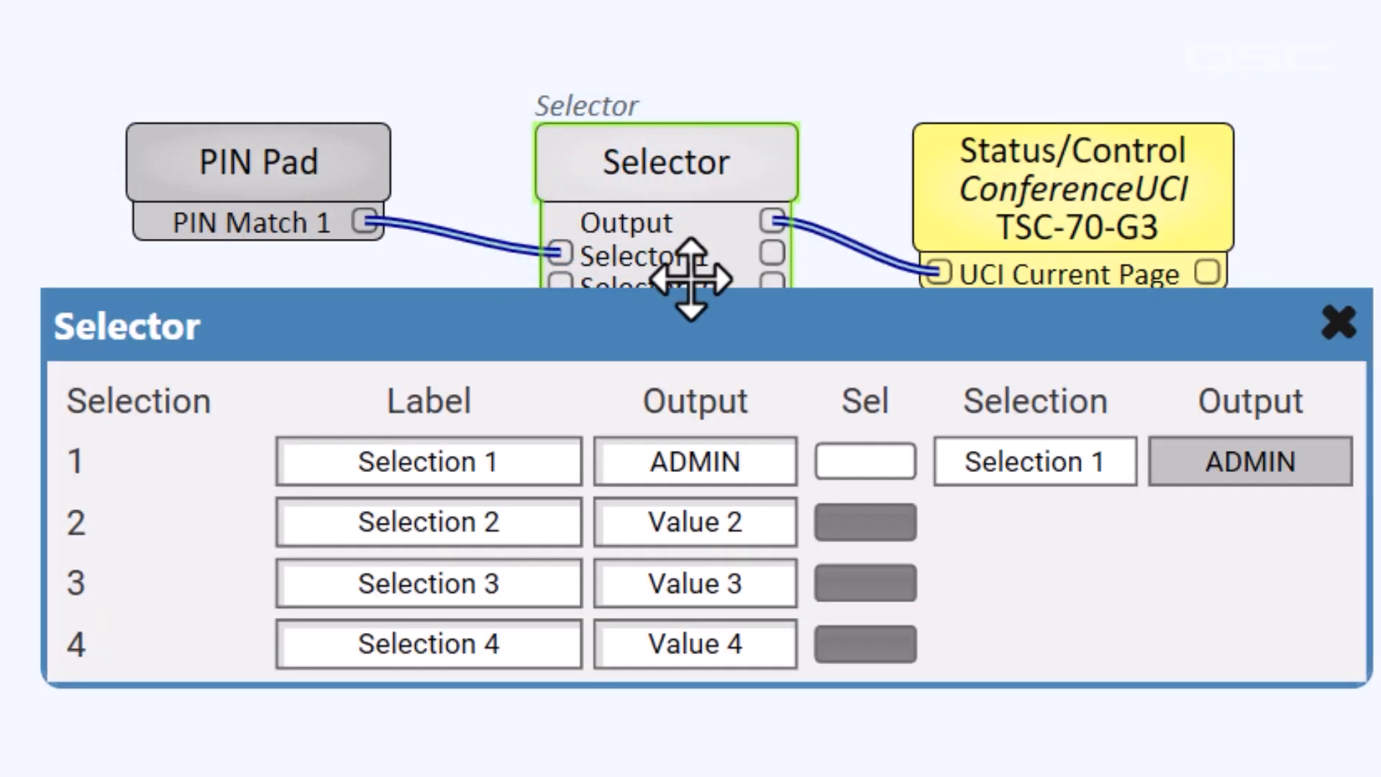
drag(867, 527, 677, 38)
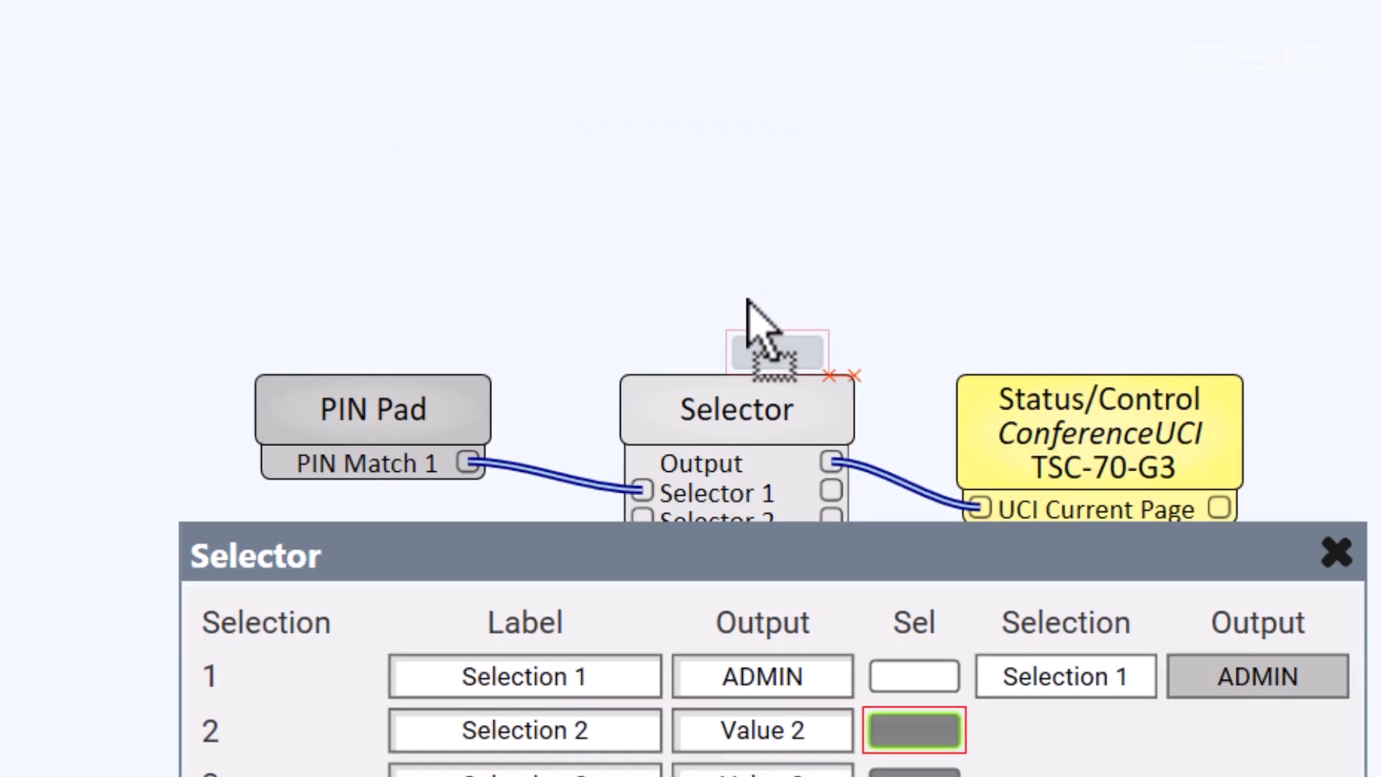
drag(748, 302, 921, 397)
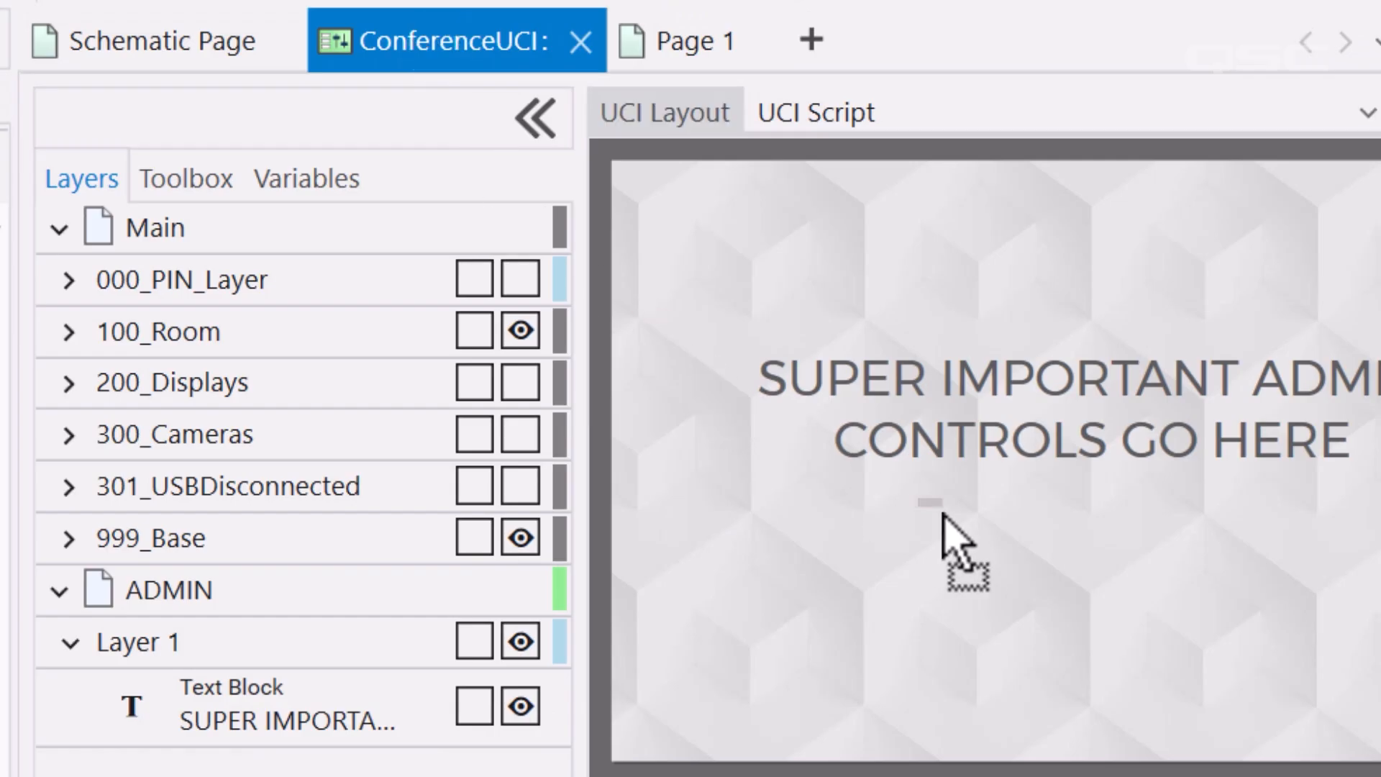
drag(943, 514, 1214, 670)
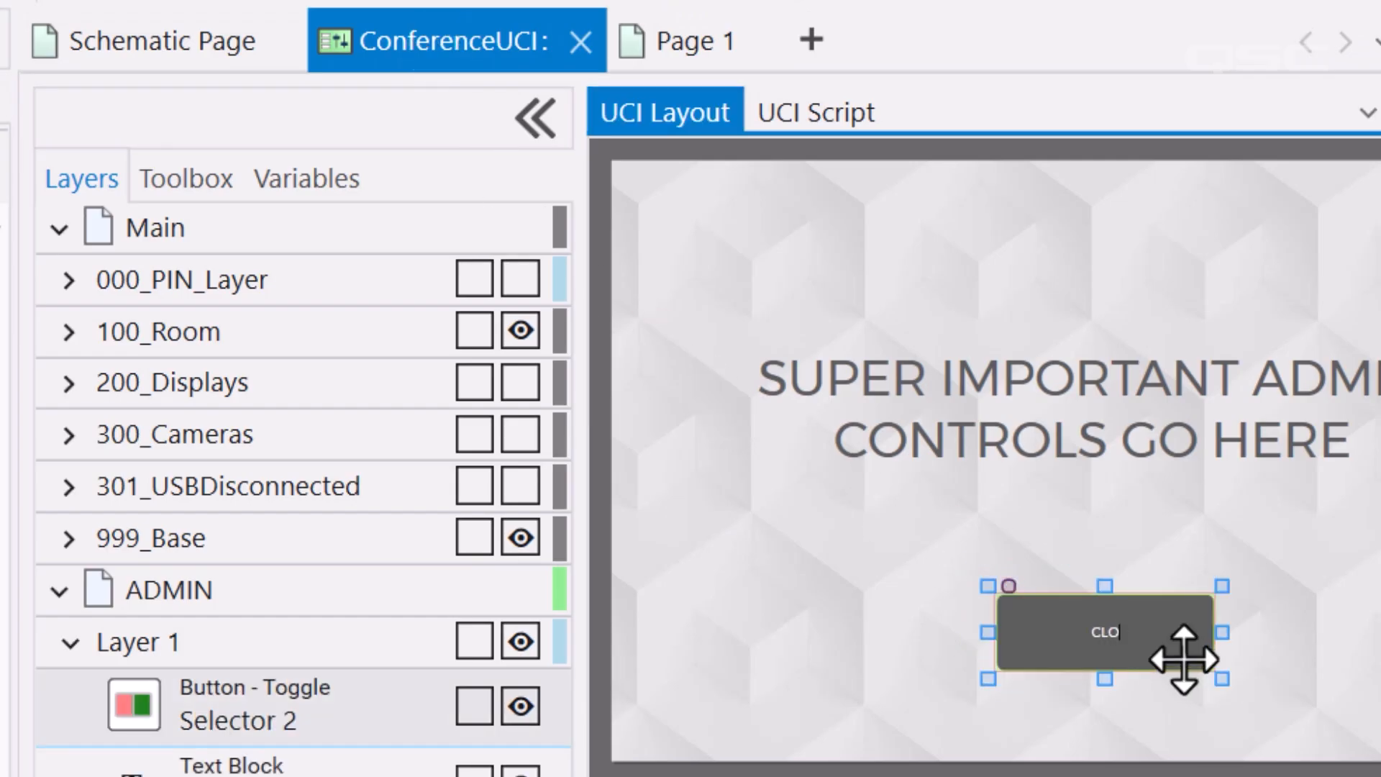
In emulation, set the Selector's second output value to Main, then return to Design Mode
key(F6)
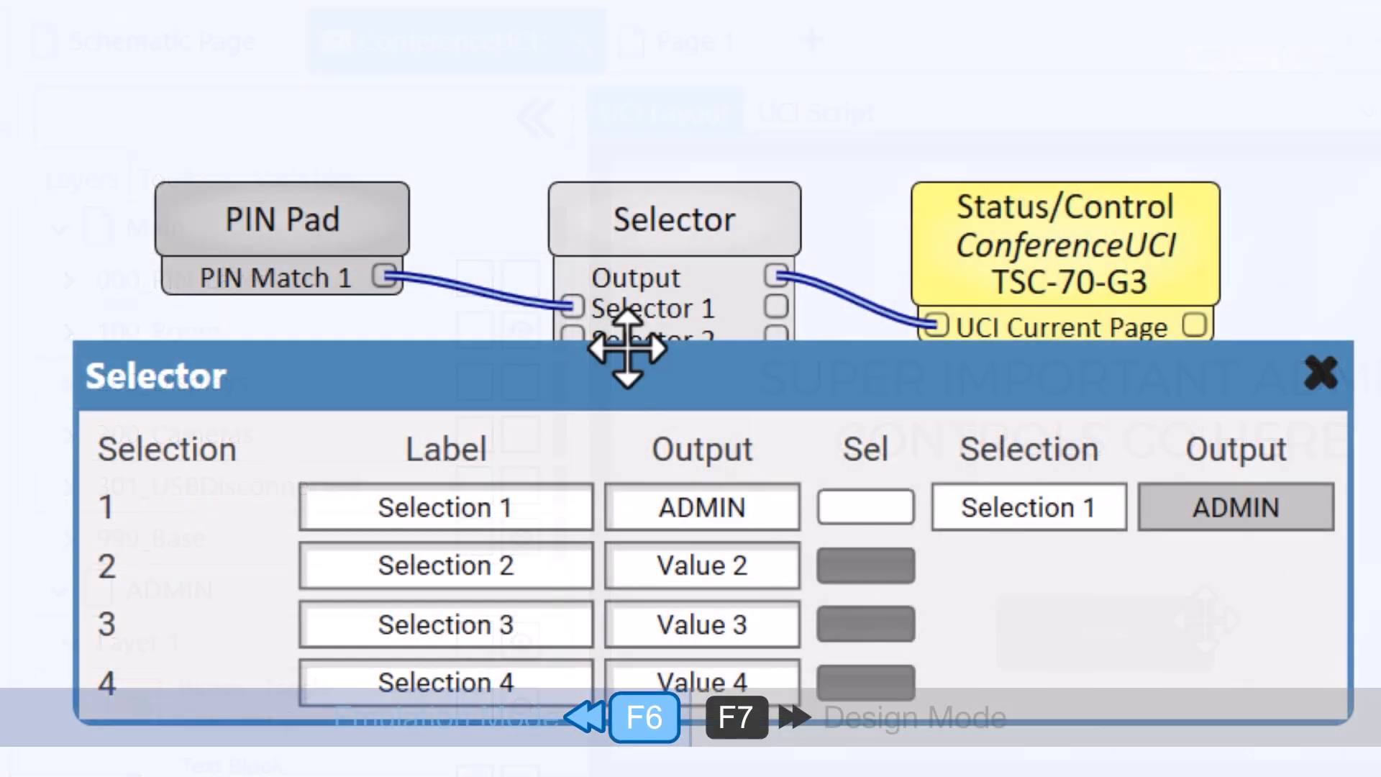
double_click(761, 564)
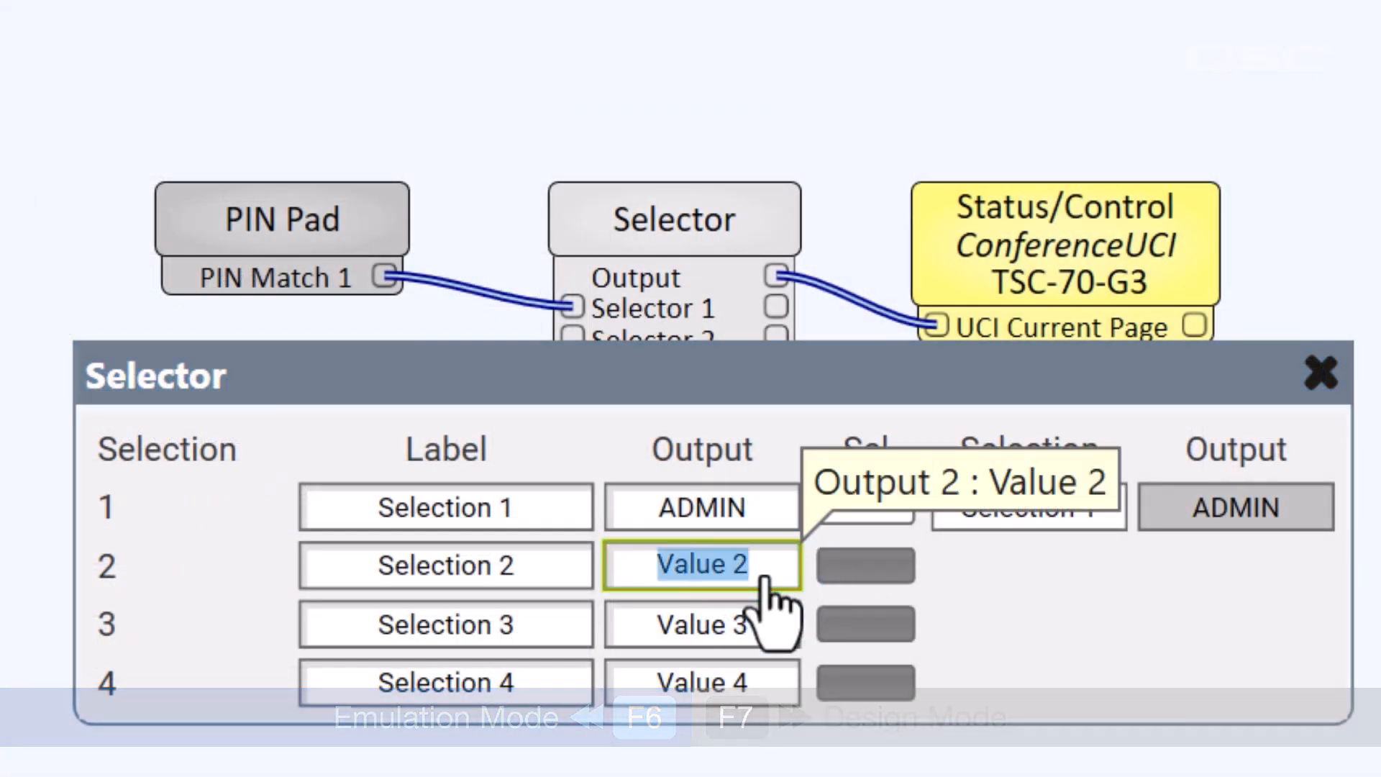
text(Main)
key(Return)
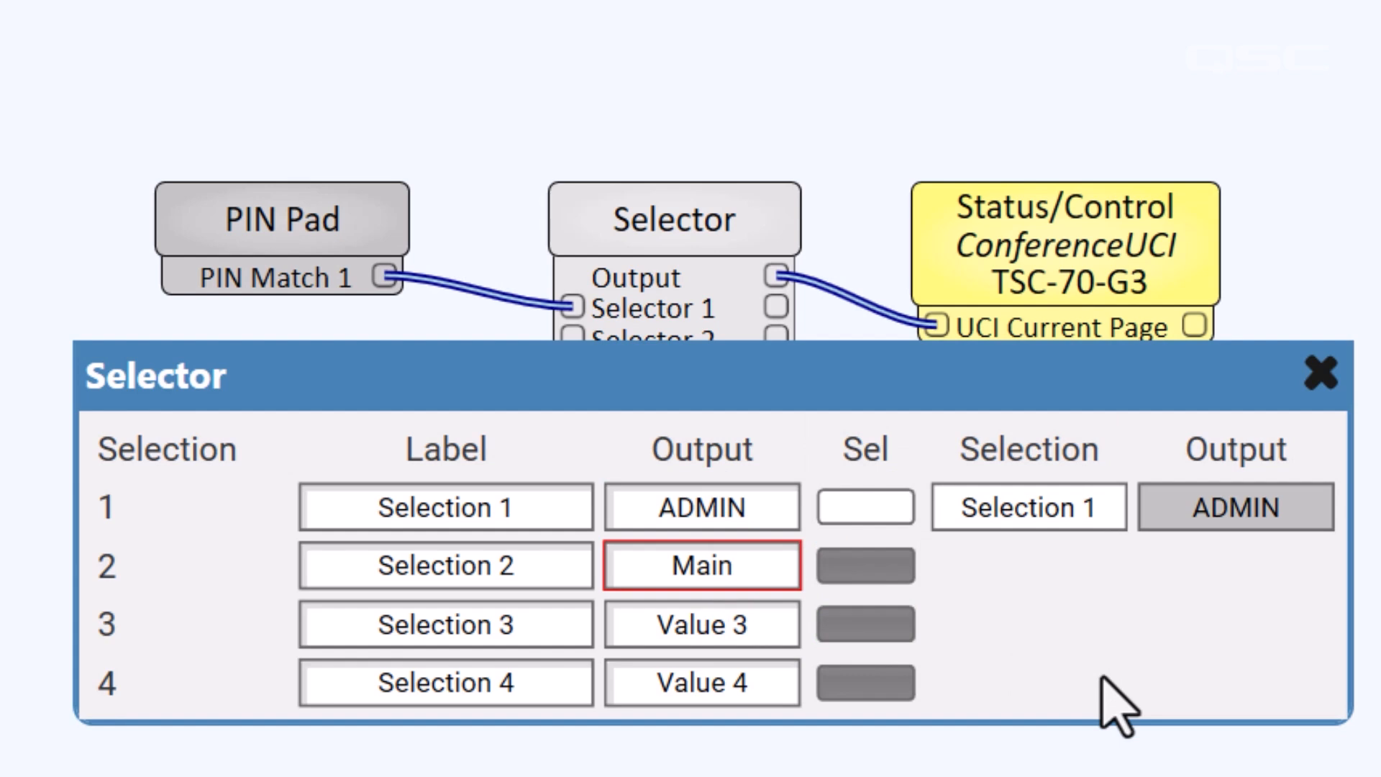
key(F7)
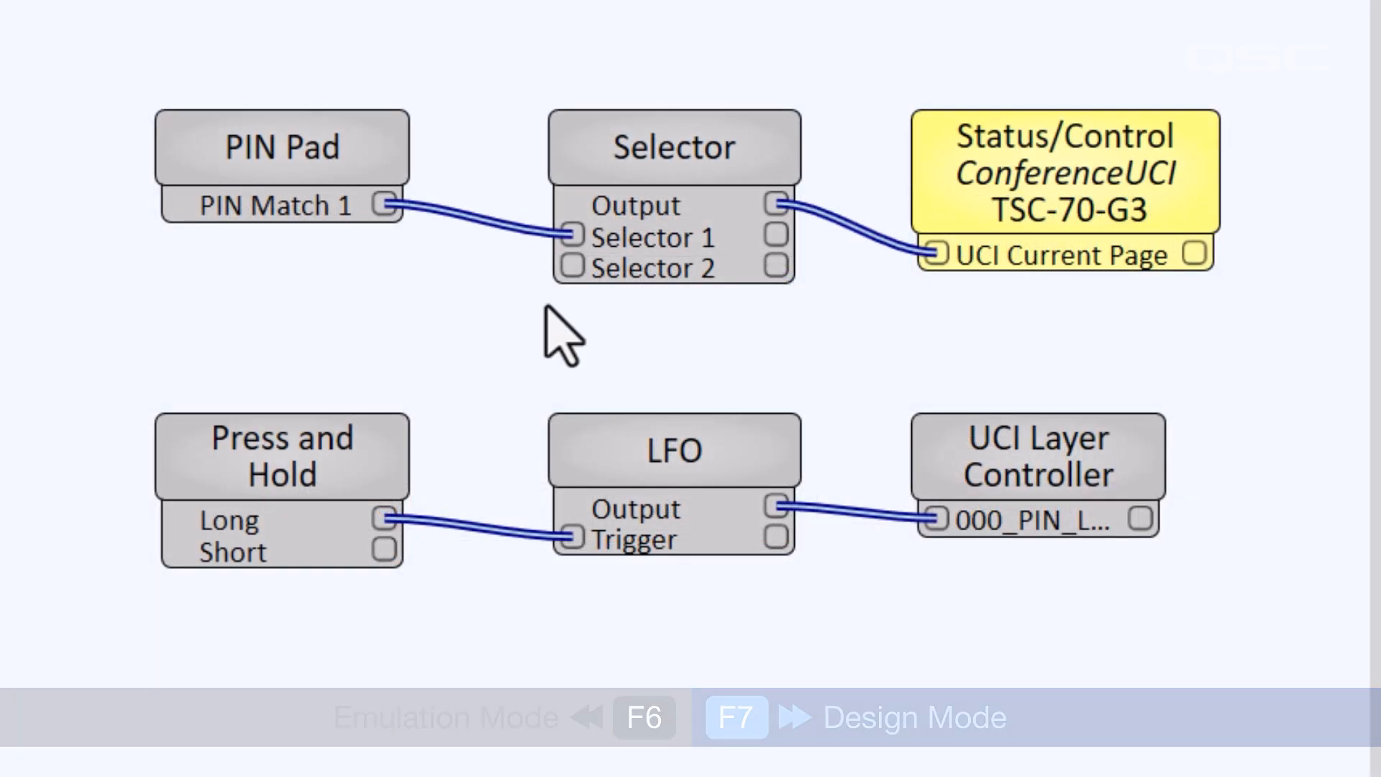
Name Selector 2's output signal 'clear', enable the PIN Pad's Clear pin, and attach the clear tag to it
click(779, 285)
text(clear)
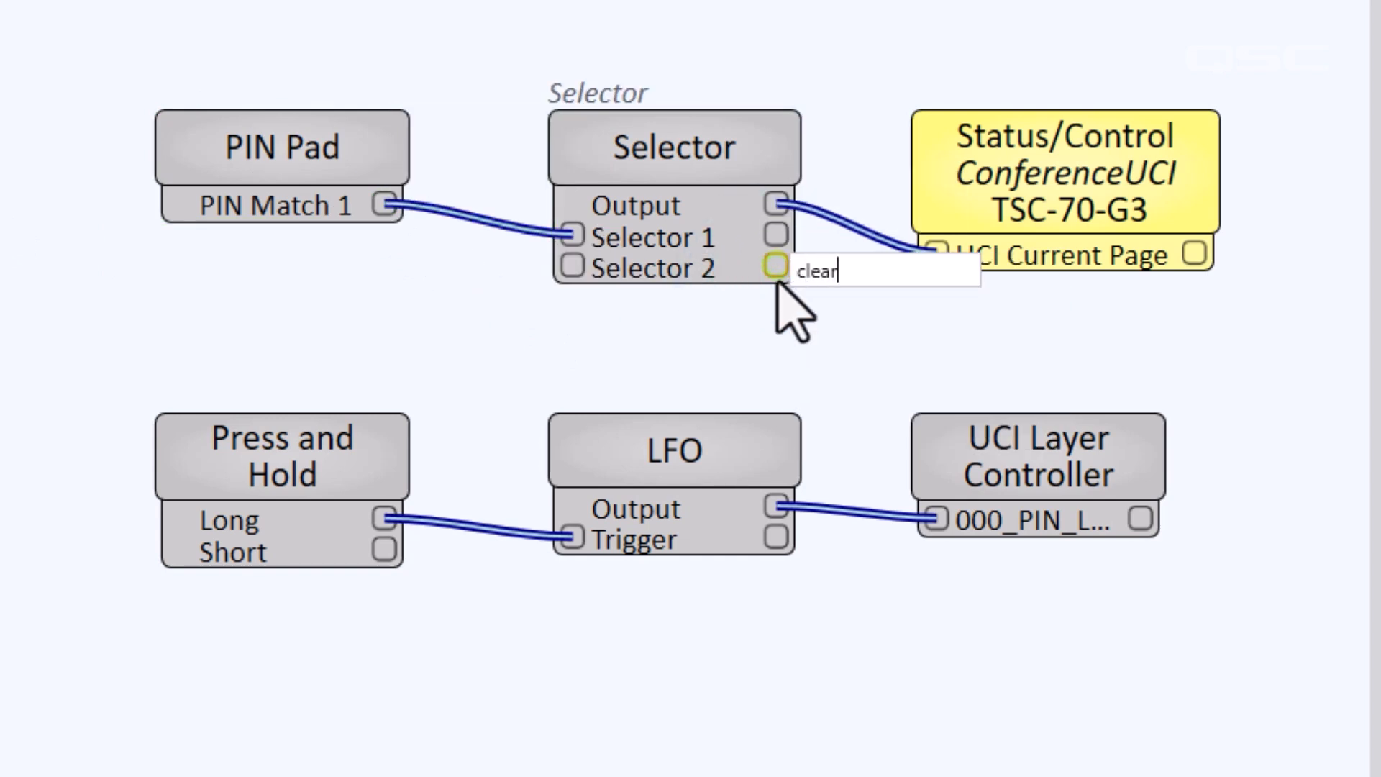
key(Return)
click(308, 145)
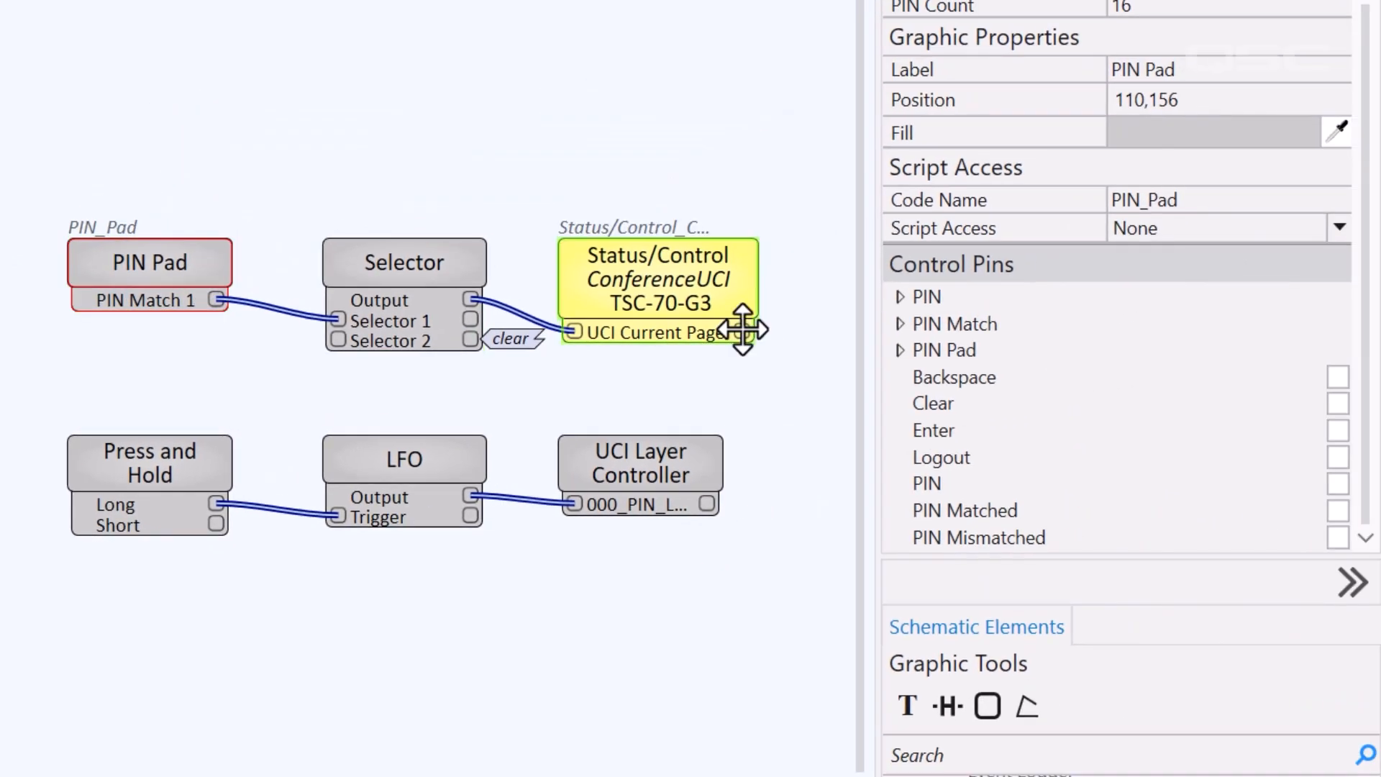
click(1336, 404)
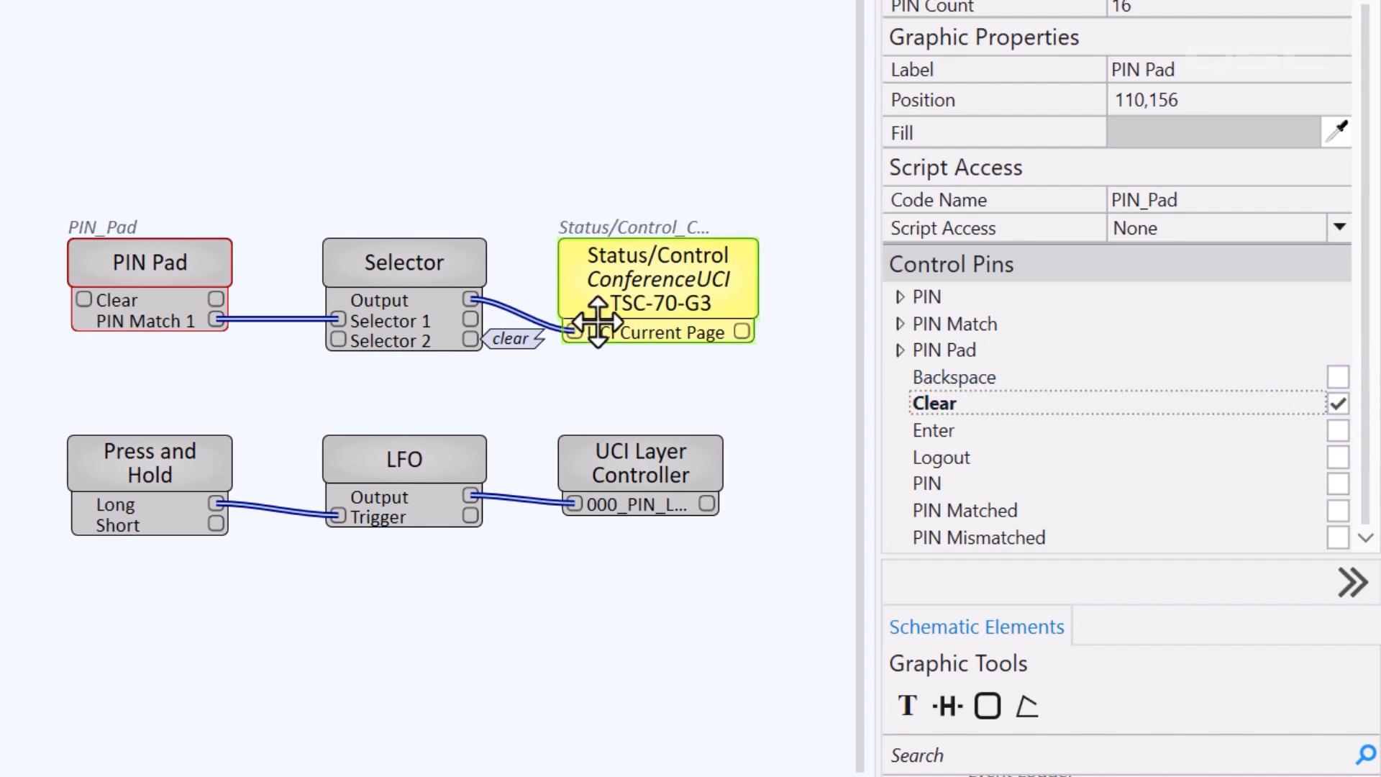
click(562, 337)
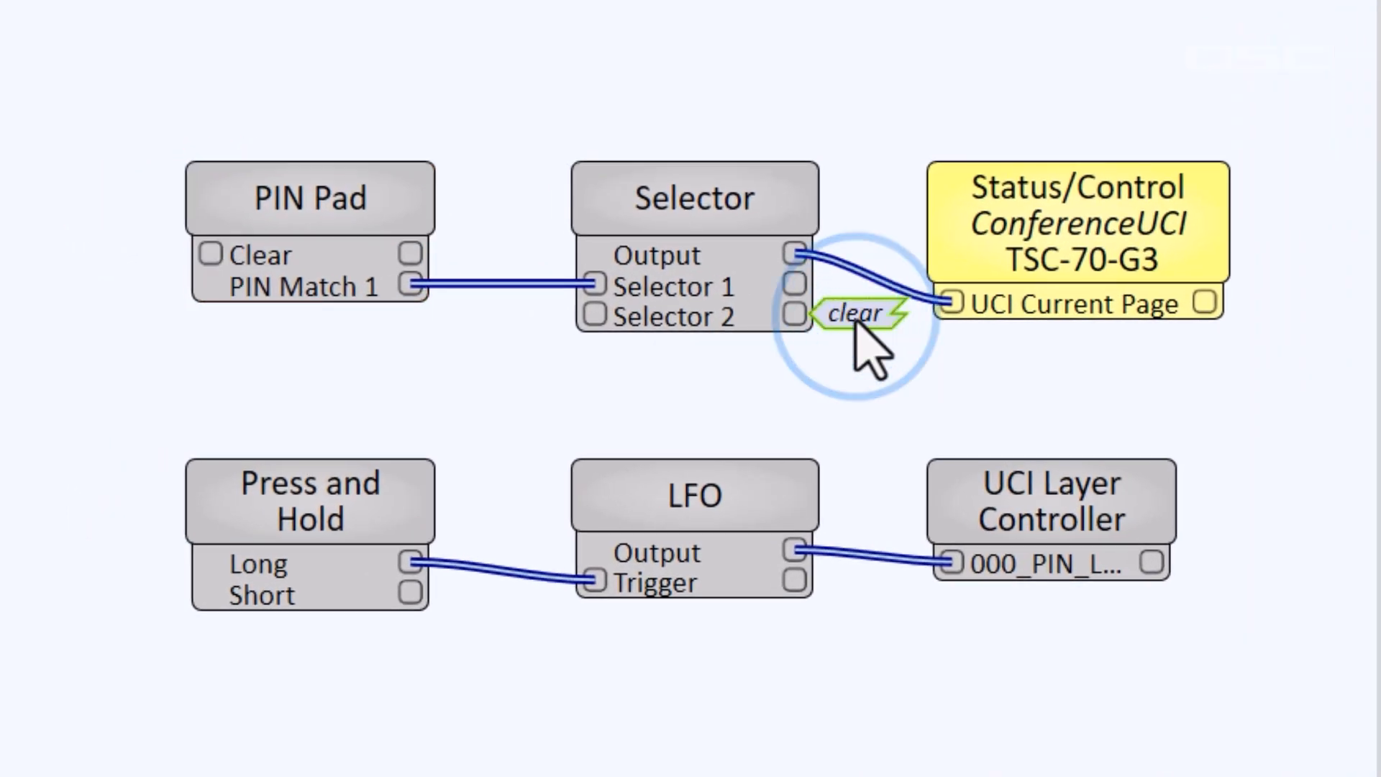
drag(794, 322, 210, 254)
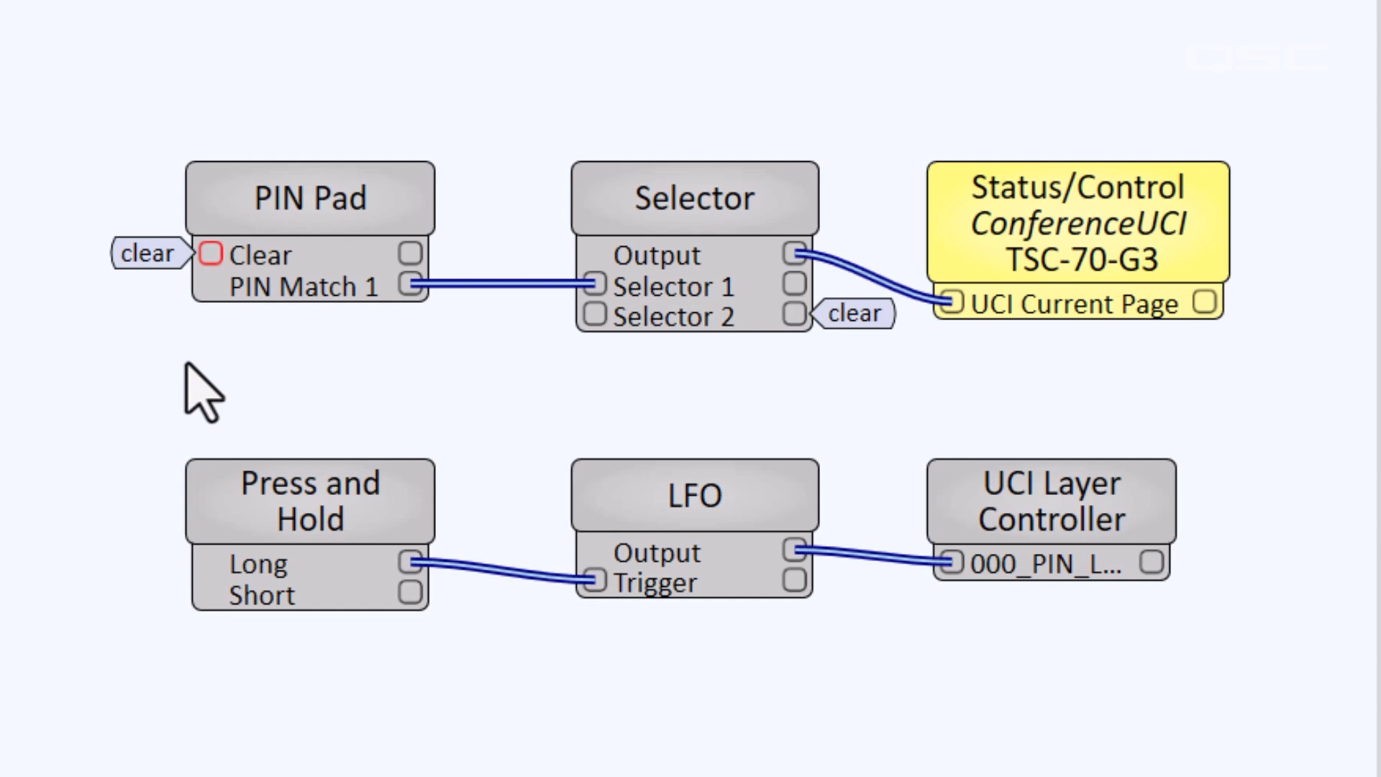
click(186, 360)
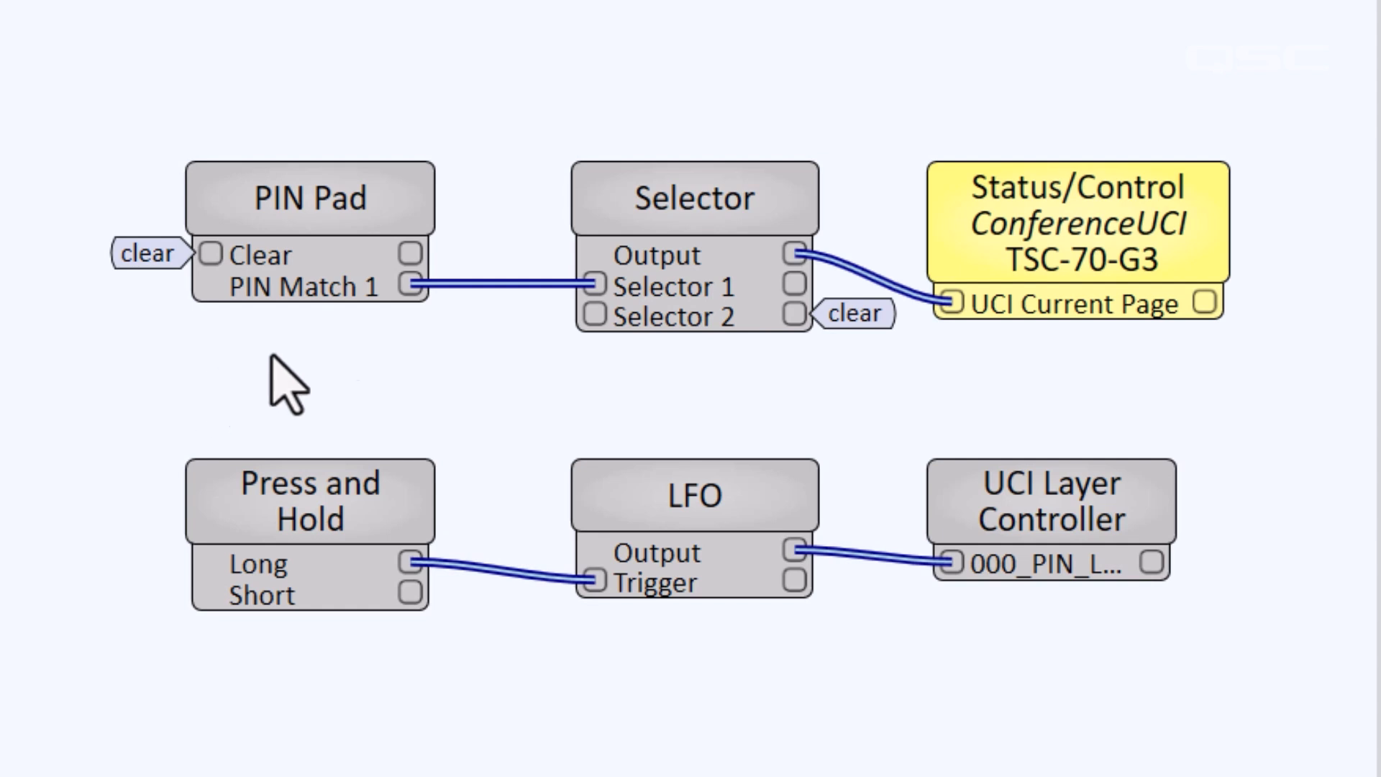
Select Sel 2 (Main) on the Selector, then enter the five-digit PIN to switch it to ADMIN
double_click(684, 194)
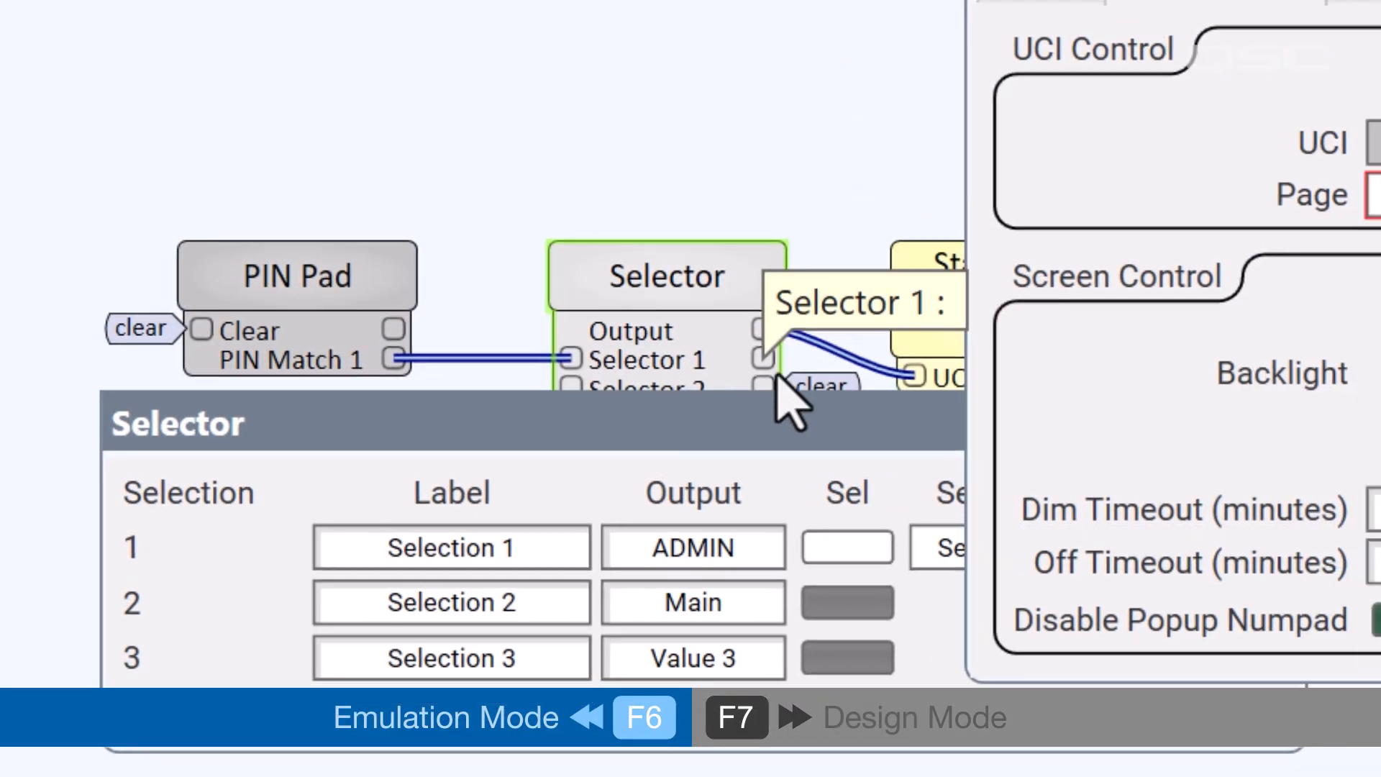
click(877, 613)
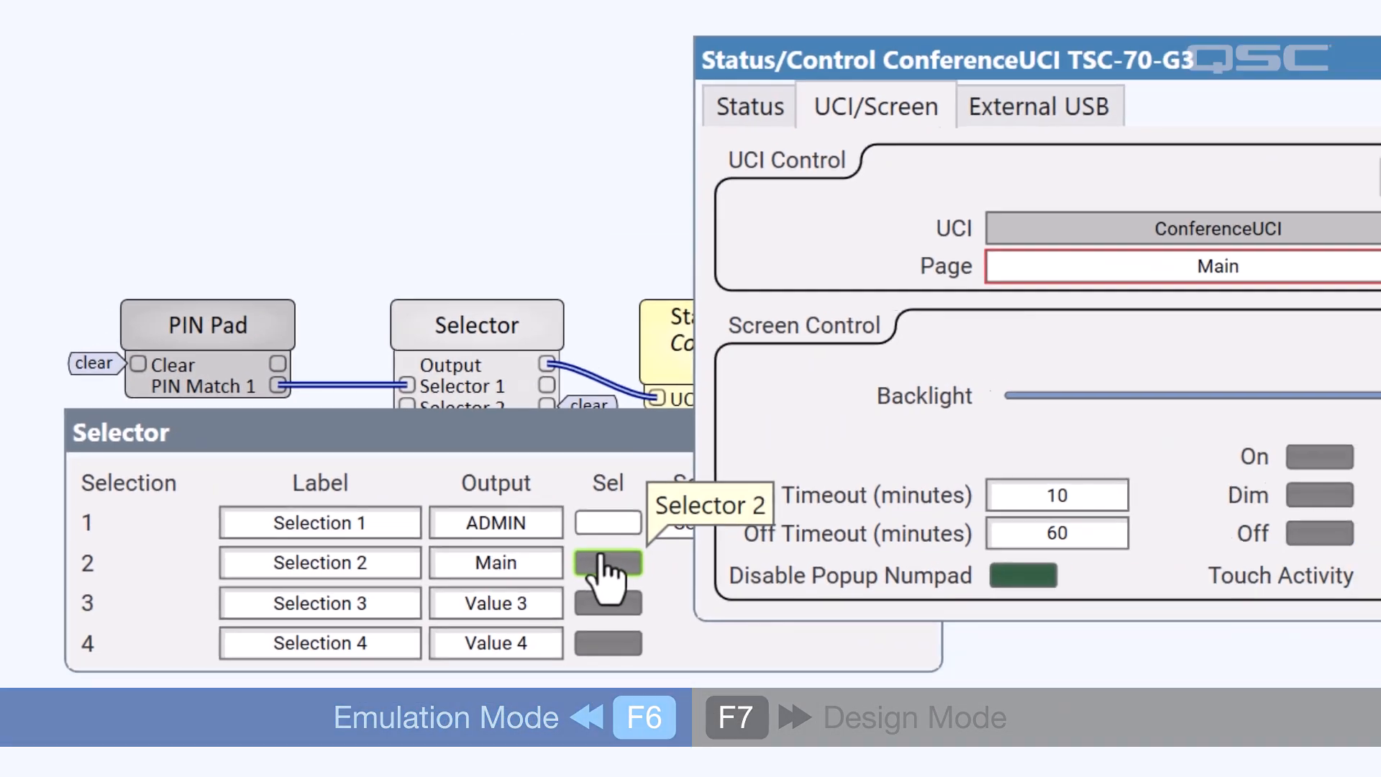
click(225, 349)
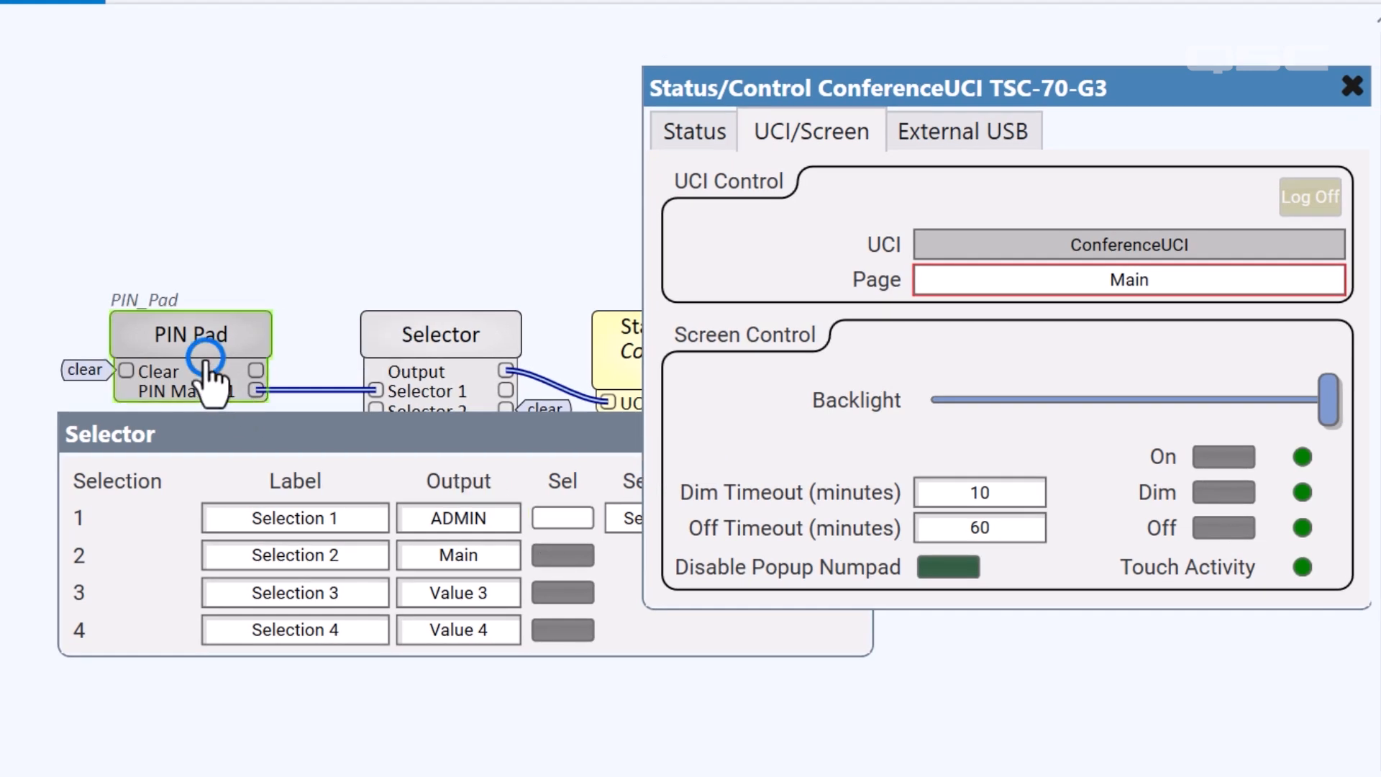
double_click(209, 374)
click(163, 190)
click(232, 190)
click(301, 191)
click(166, 270)
click(232, 267)
click(267, 467)
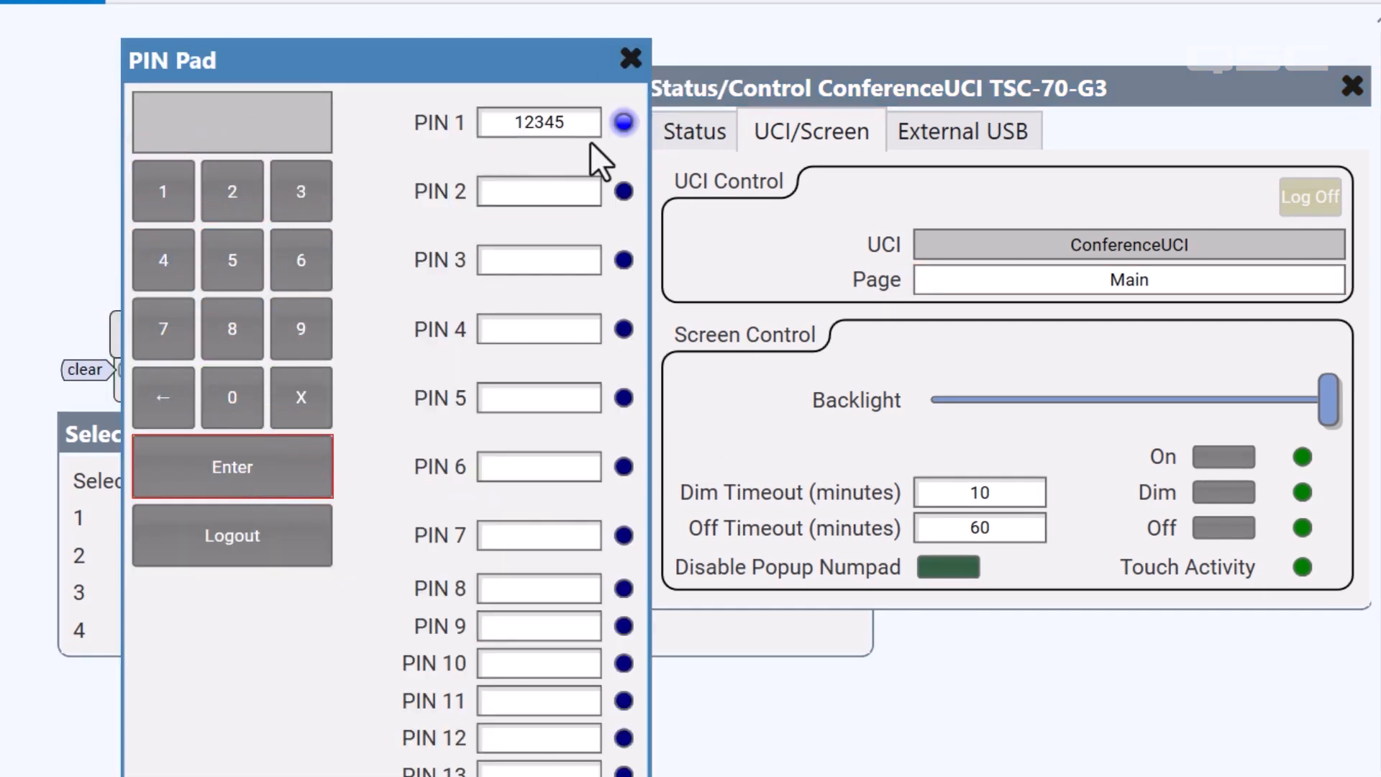
Close the PIN Pad, Selector and Status/Control windows
click(633, 53)
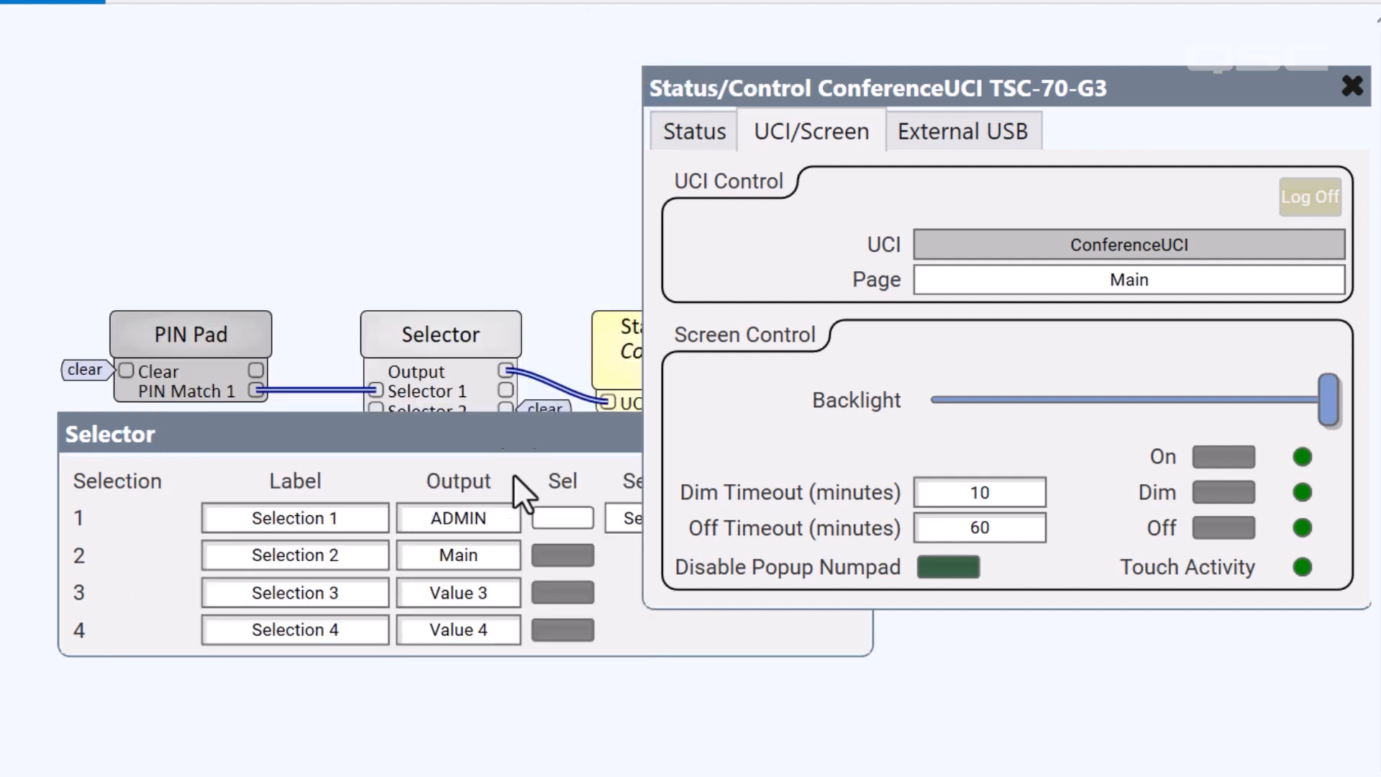
drag(515, 441, 467, 497)
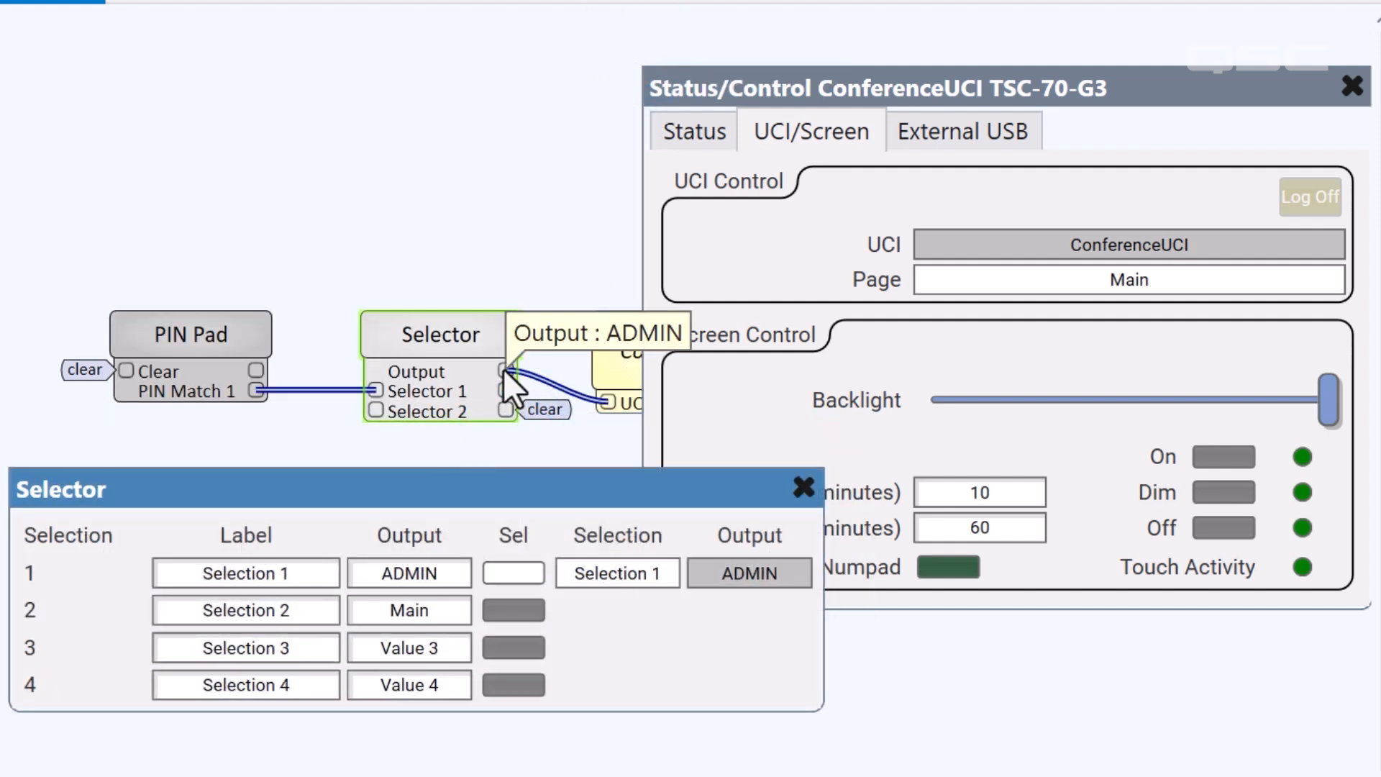
double_click(787, 496)
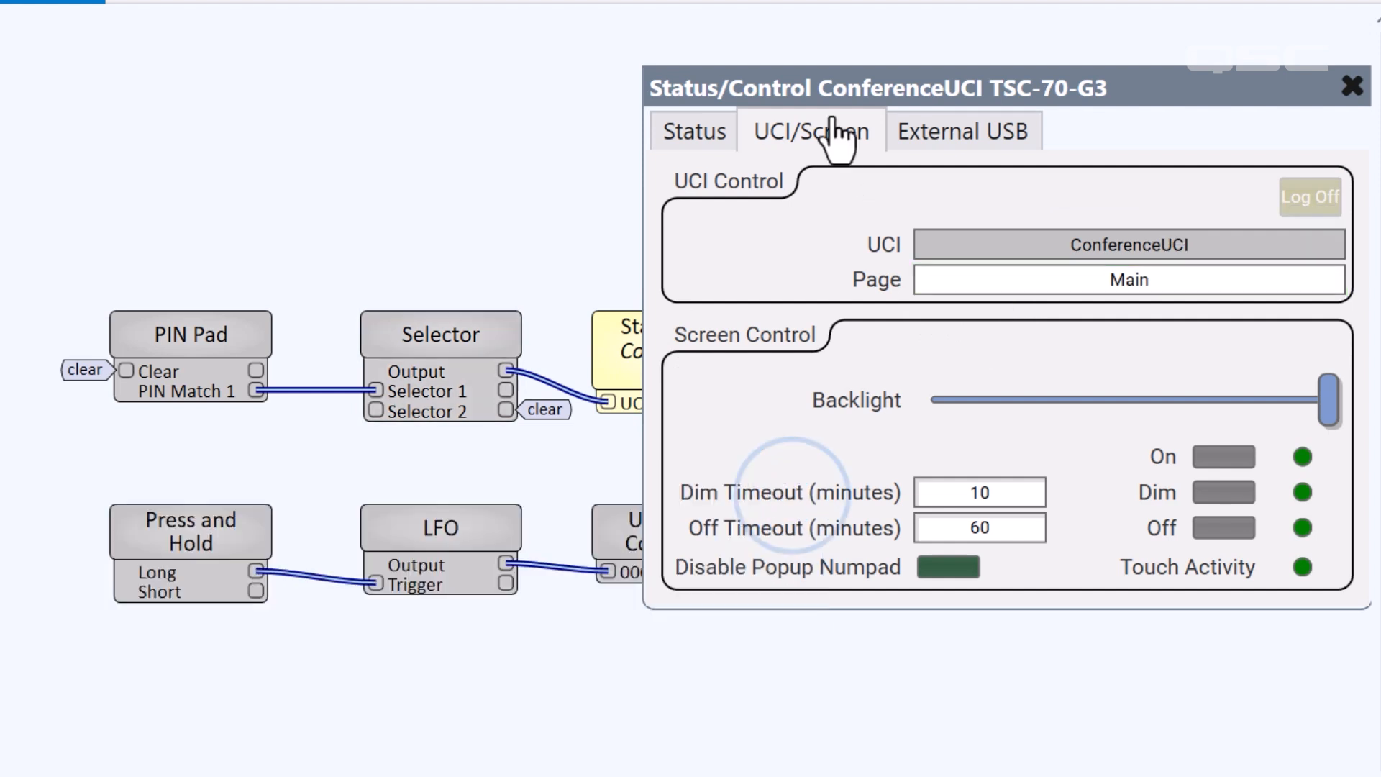
double_click(825, 94)
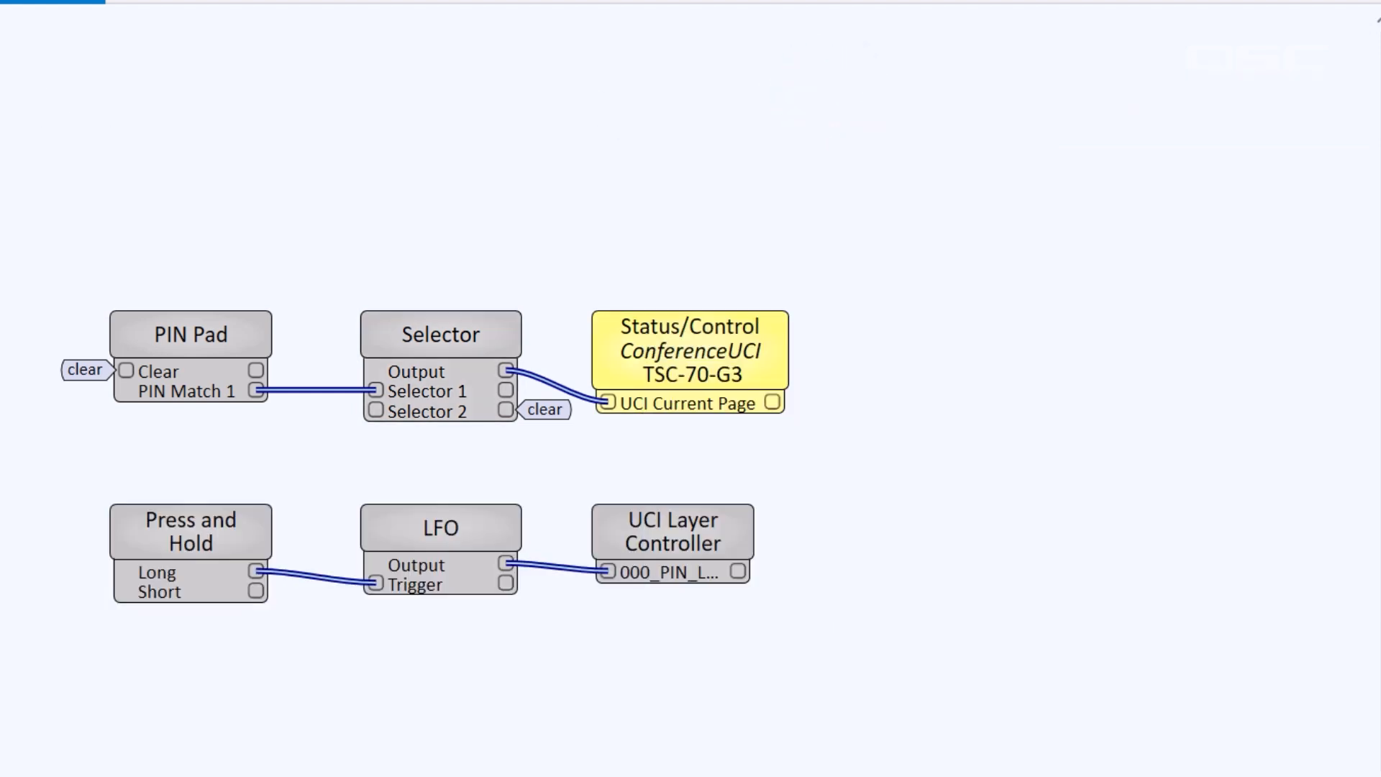
In Design Mode, add a Control Function block set to Logic NOT
key(F7)
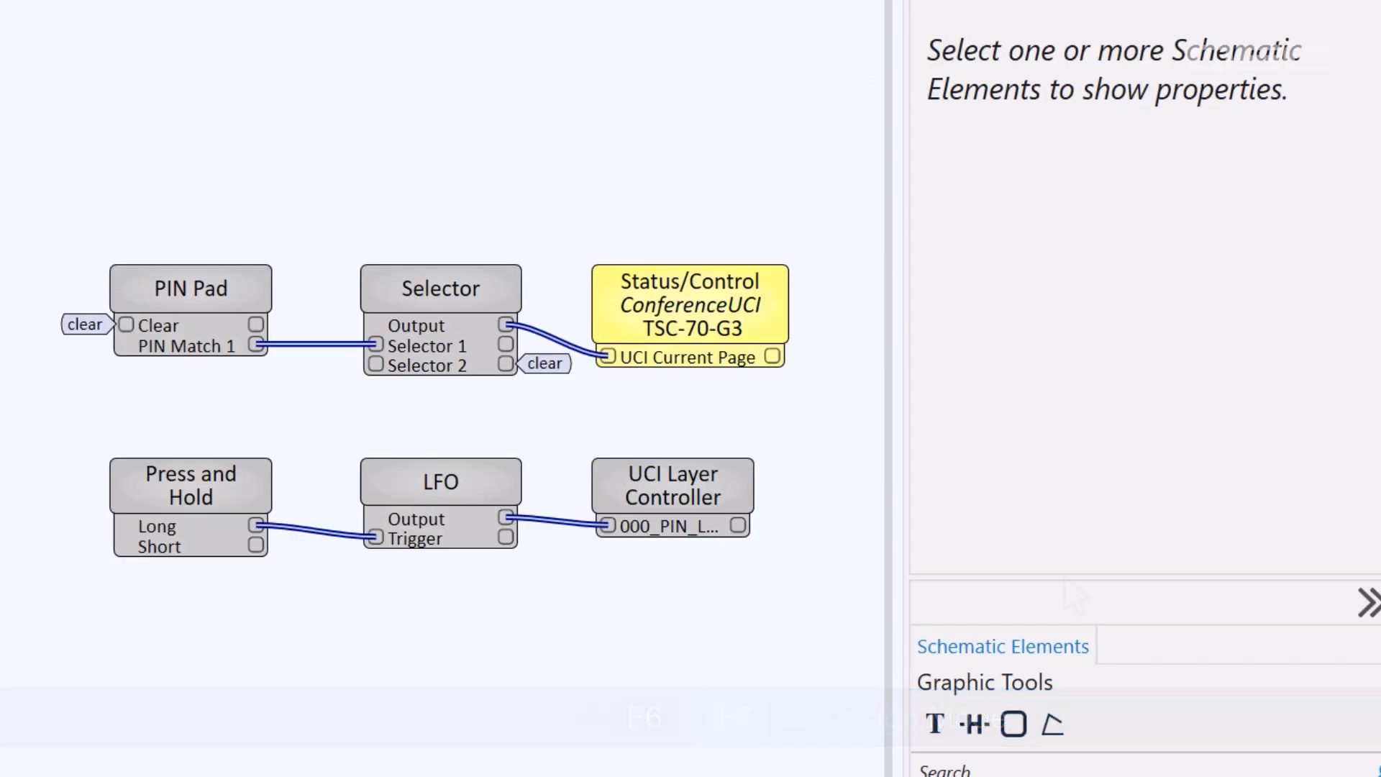
drag(1069, 578, 1103, 193)
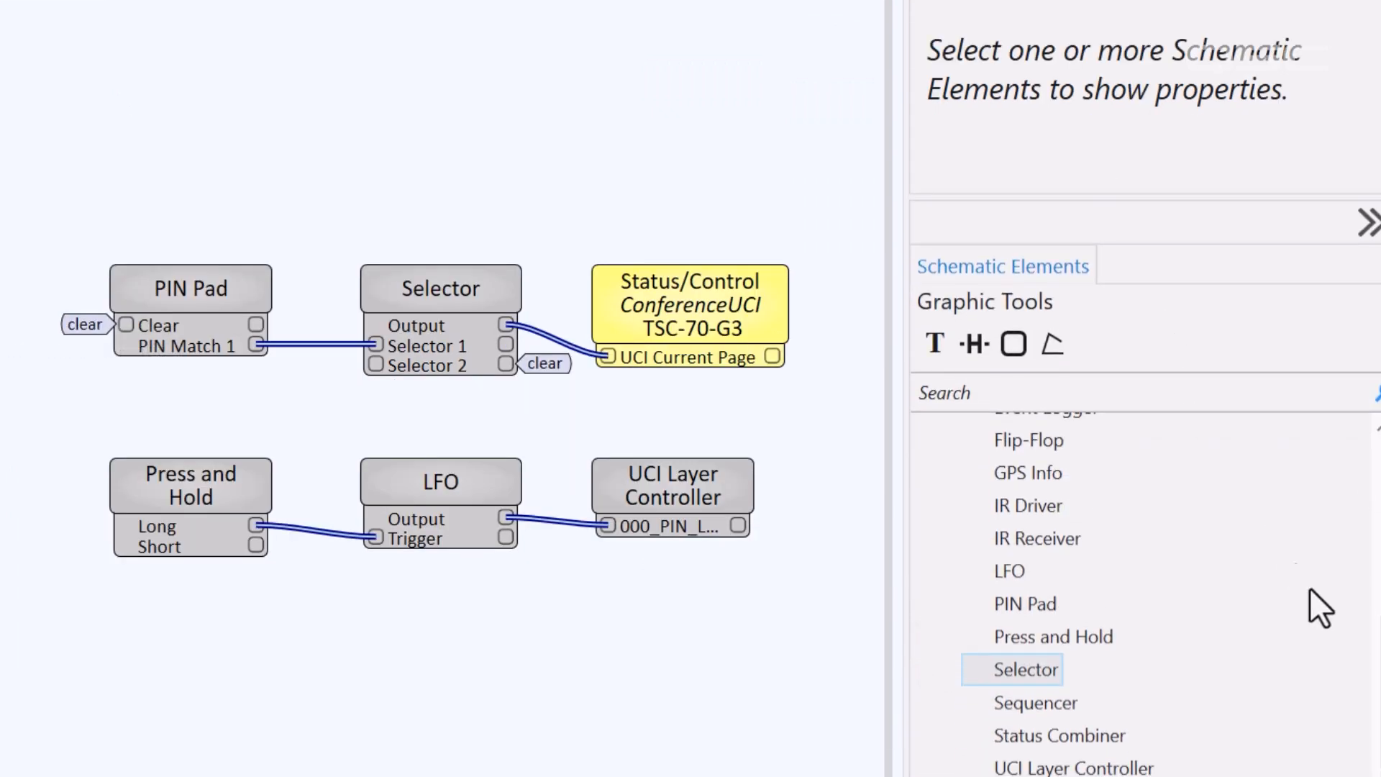
scroll(1029, 669, up, 5)
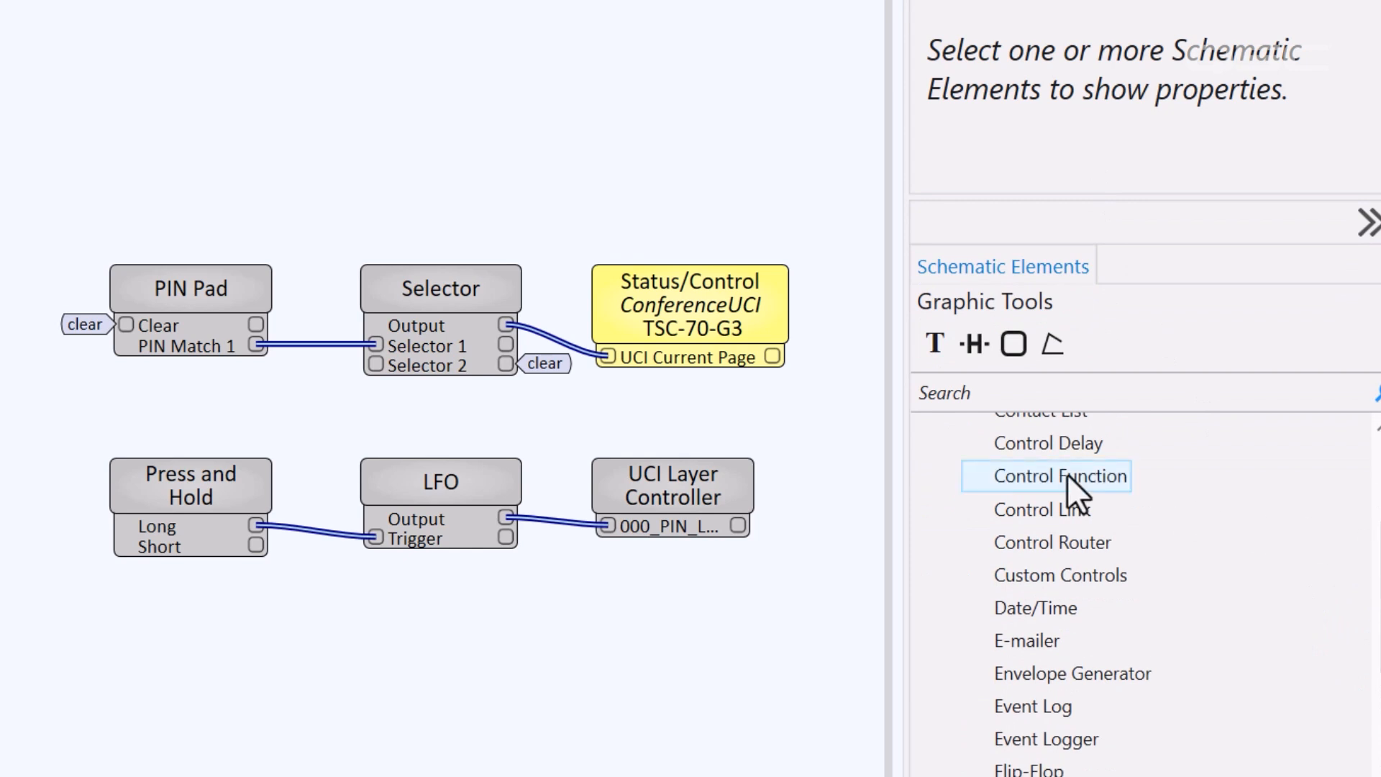
drag(1068, 477, 7, 452)
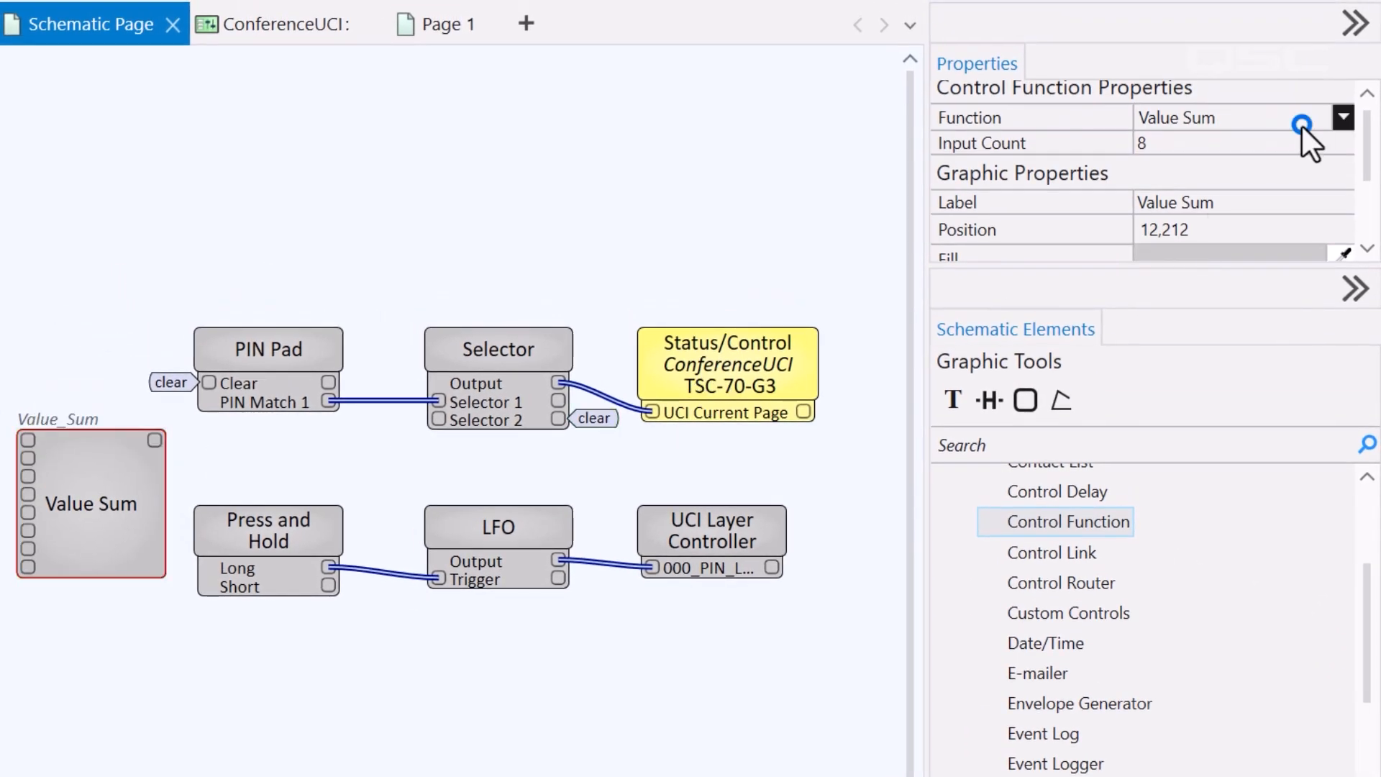
click(1301, 126)
drag(1341, 411, 1311, 217)
click(1269, 263)
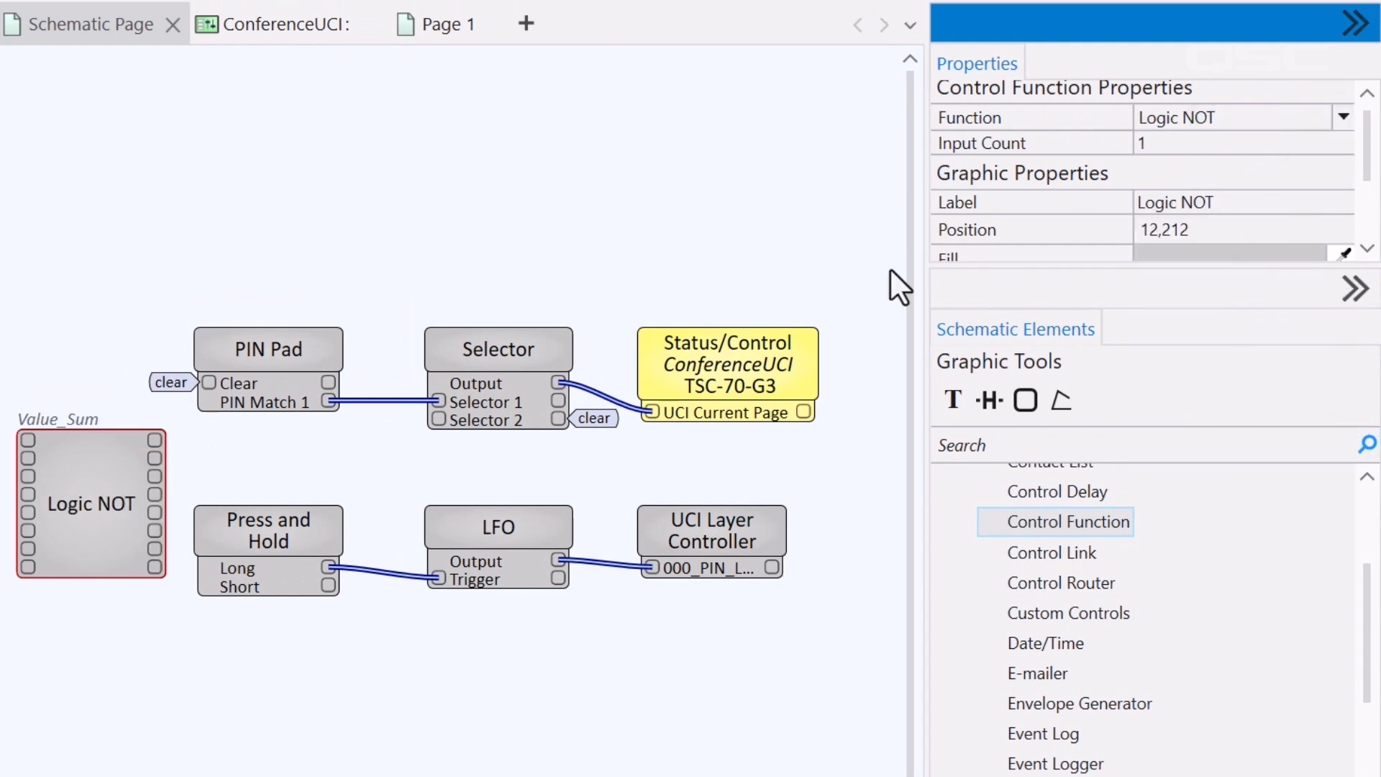
Wire the Logic NOT output to Selector 2 and move the block under the PIN Pad
drag(155, 440, 332, 445)
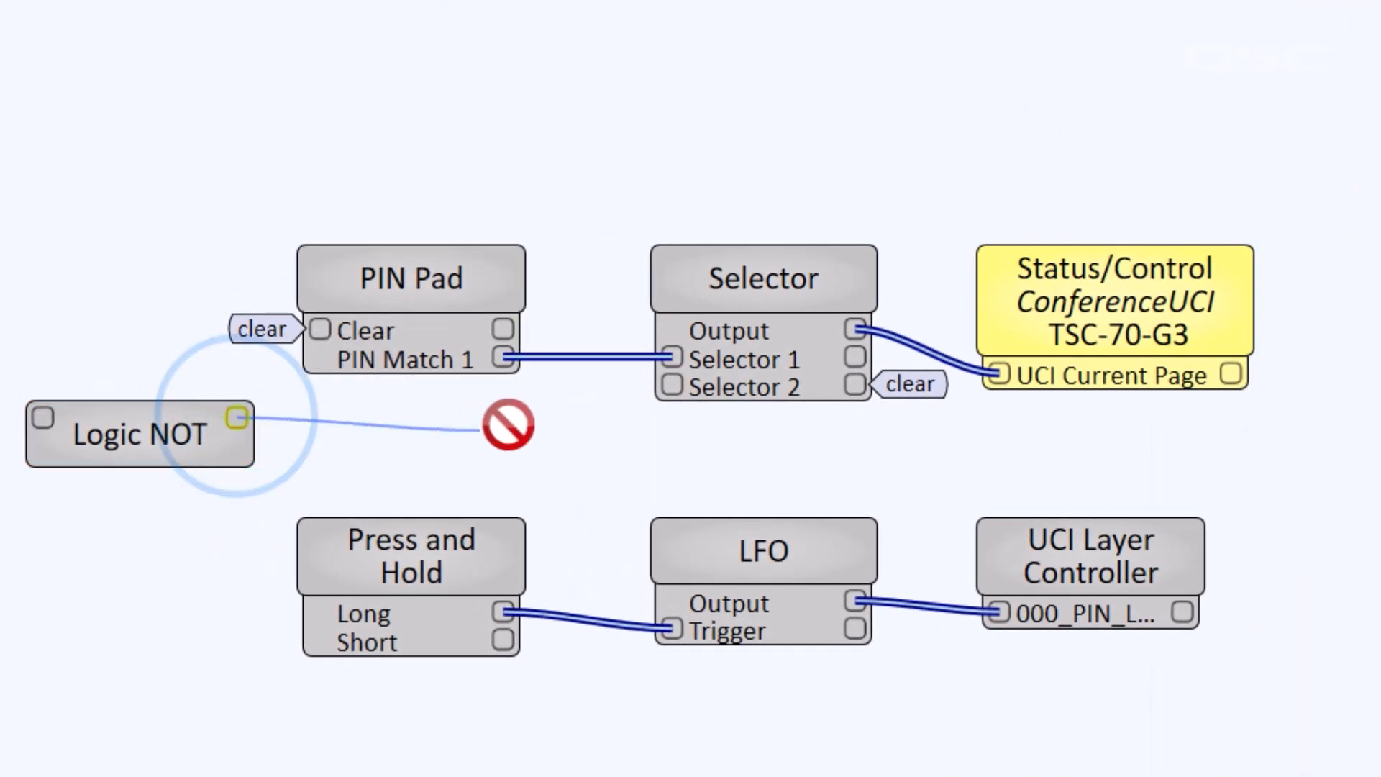
drag(508, 425, 669, 389)
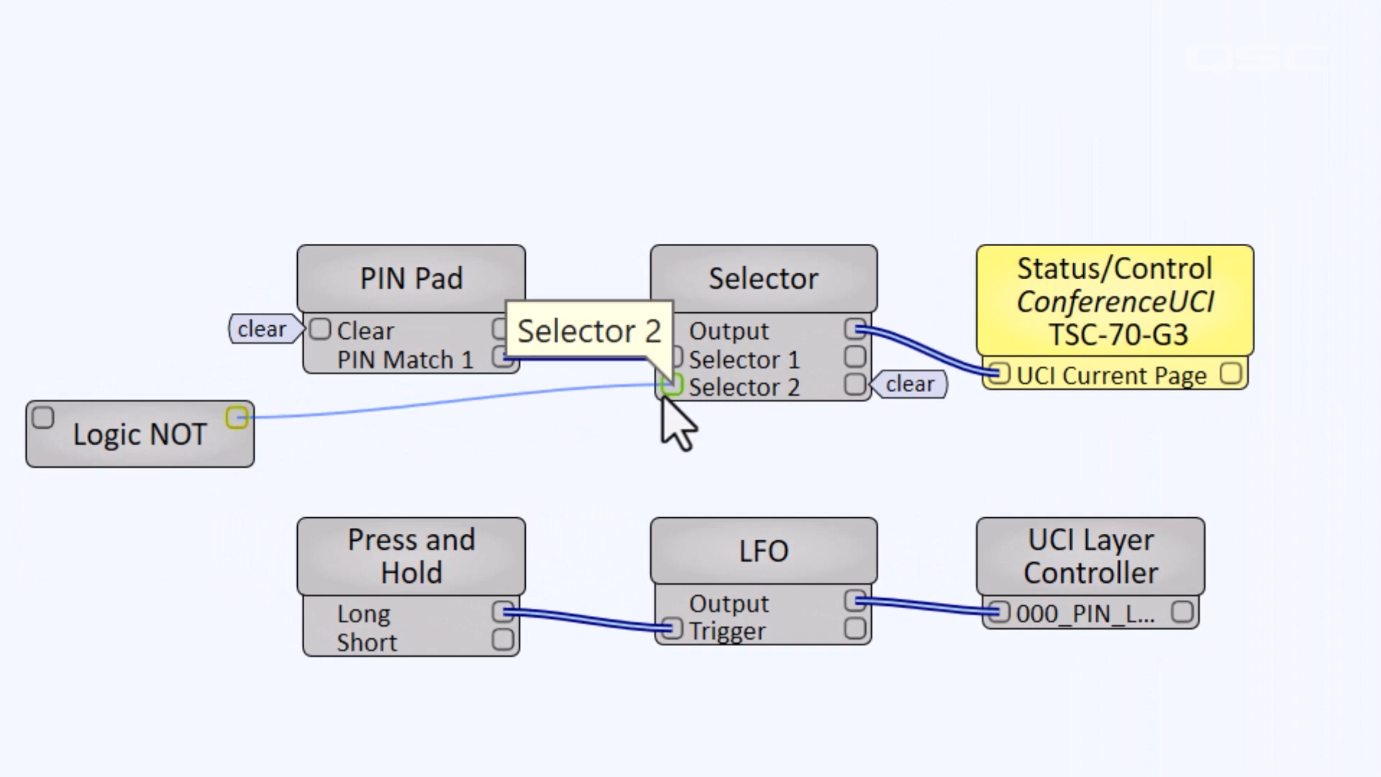
drag(180, 428, 443, 433)
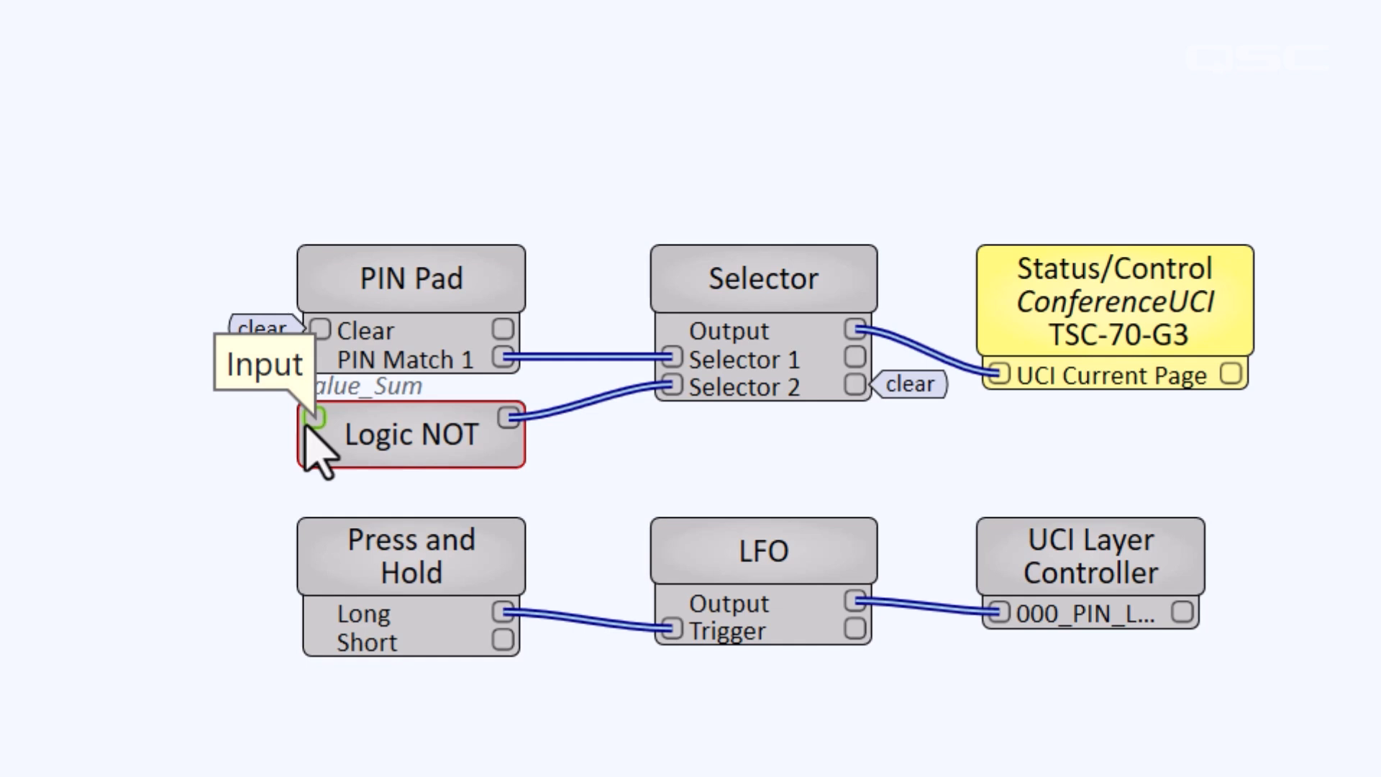
click(229, 461)
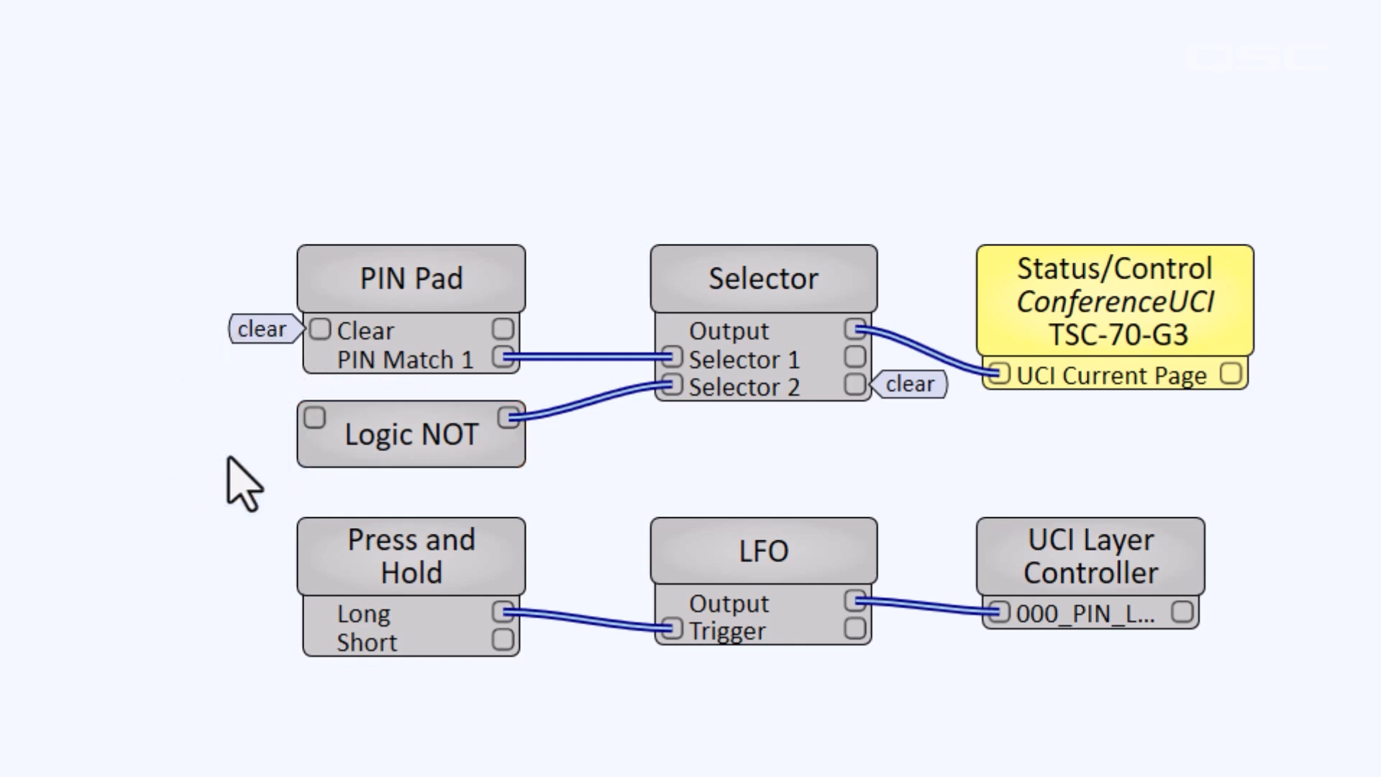
click(19, 12)
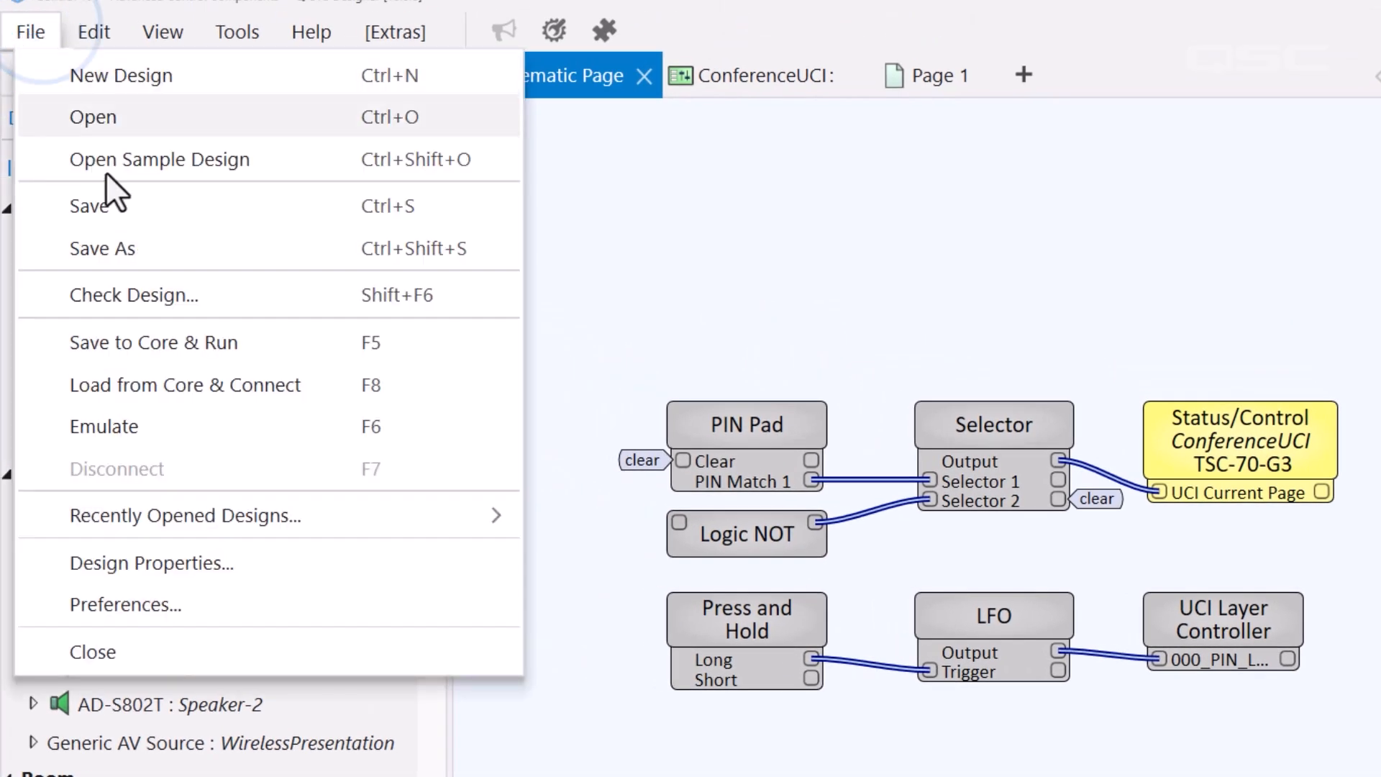
Emulate the design, open the Selector panel, and select the UCI Layer Controller on the schematic
click(236, 417)
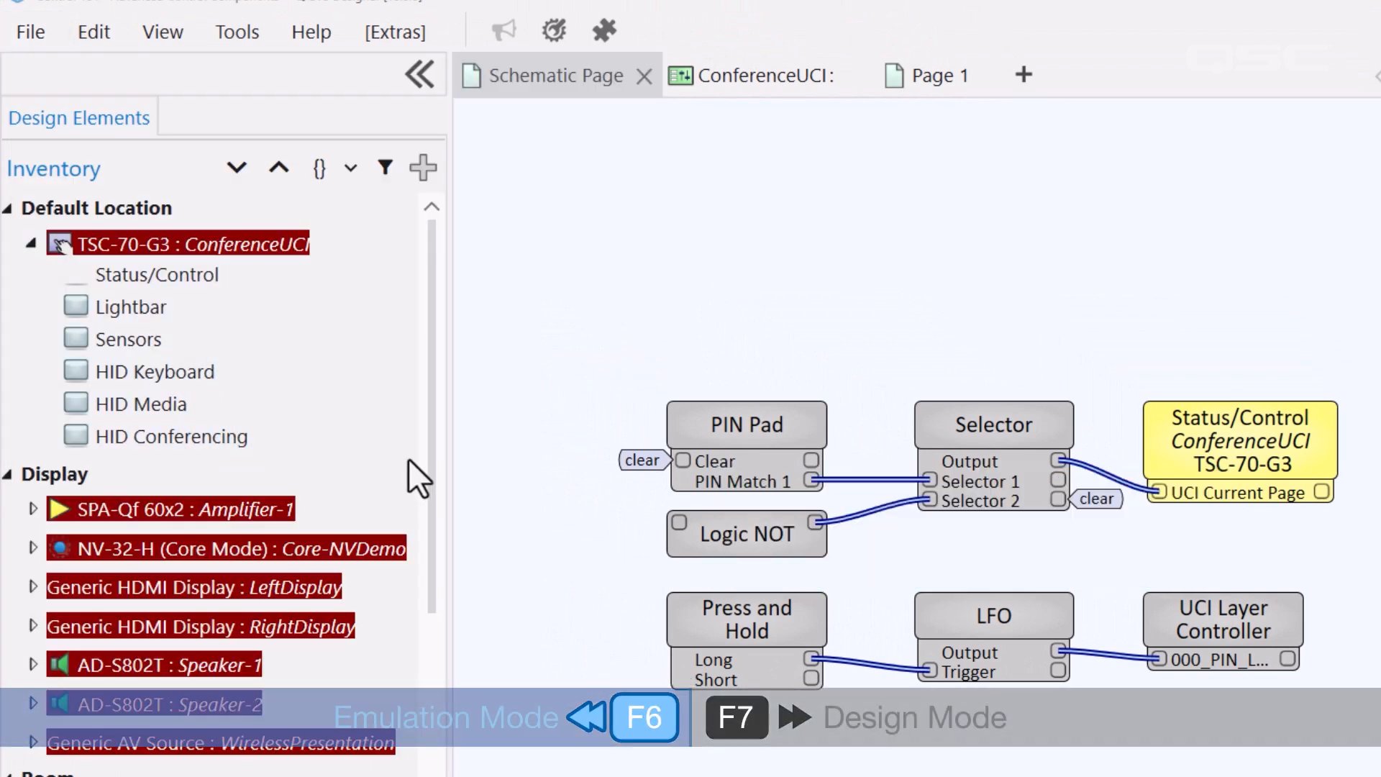
double_click(1001, 476)
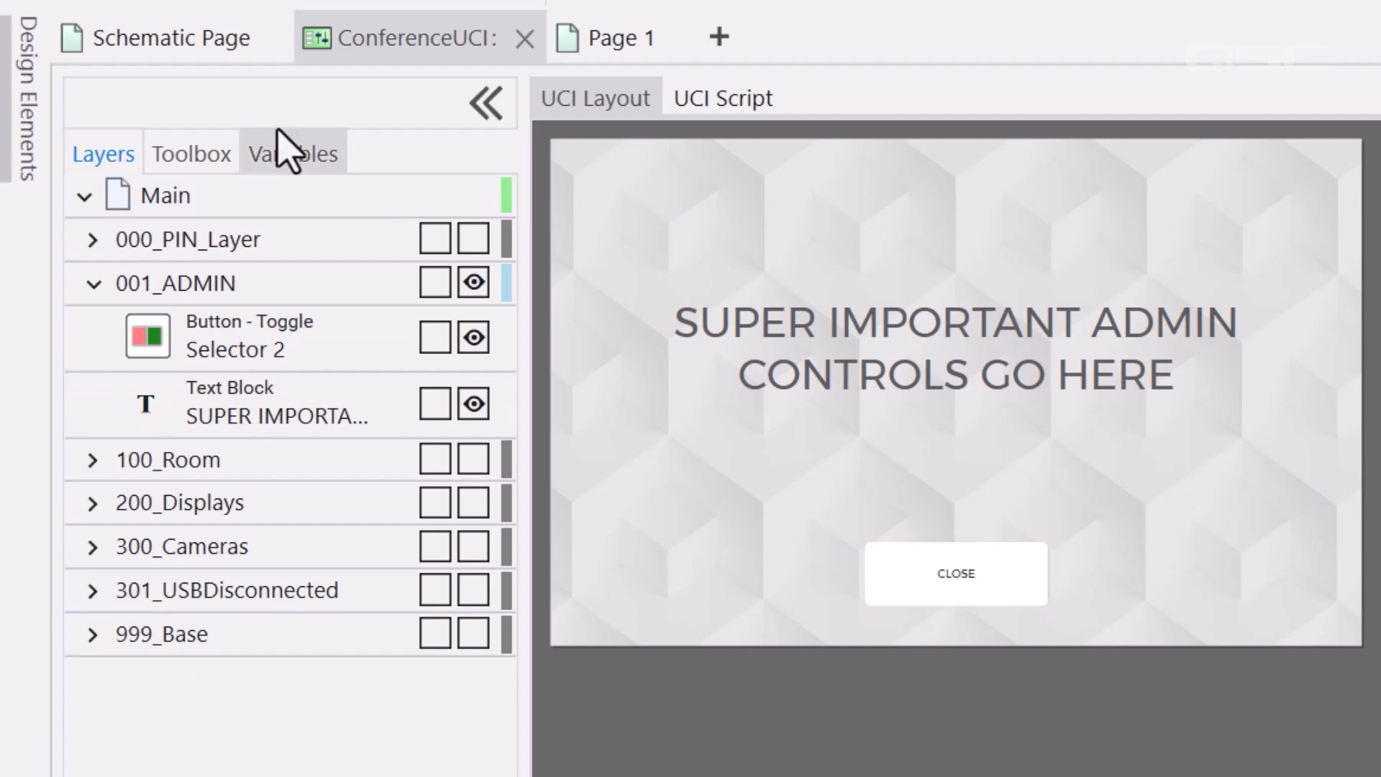
click(173, 45)
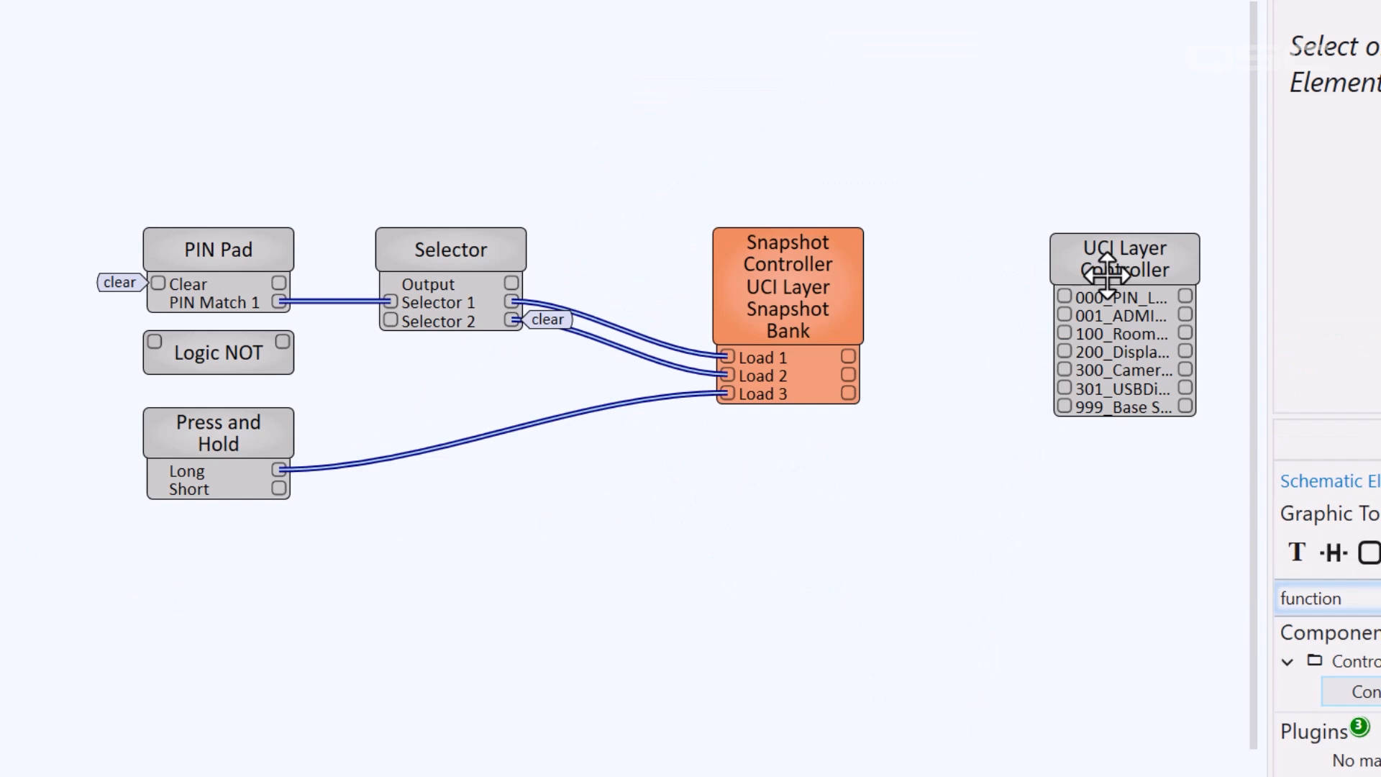
click(1138, 258)
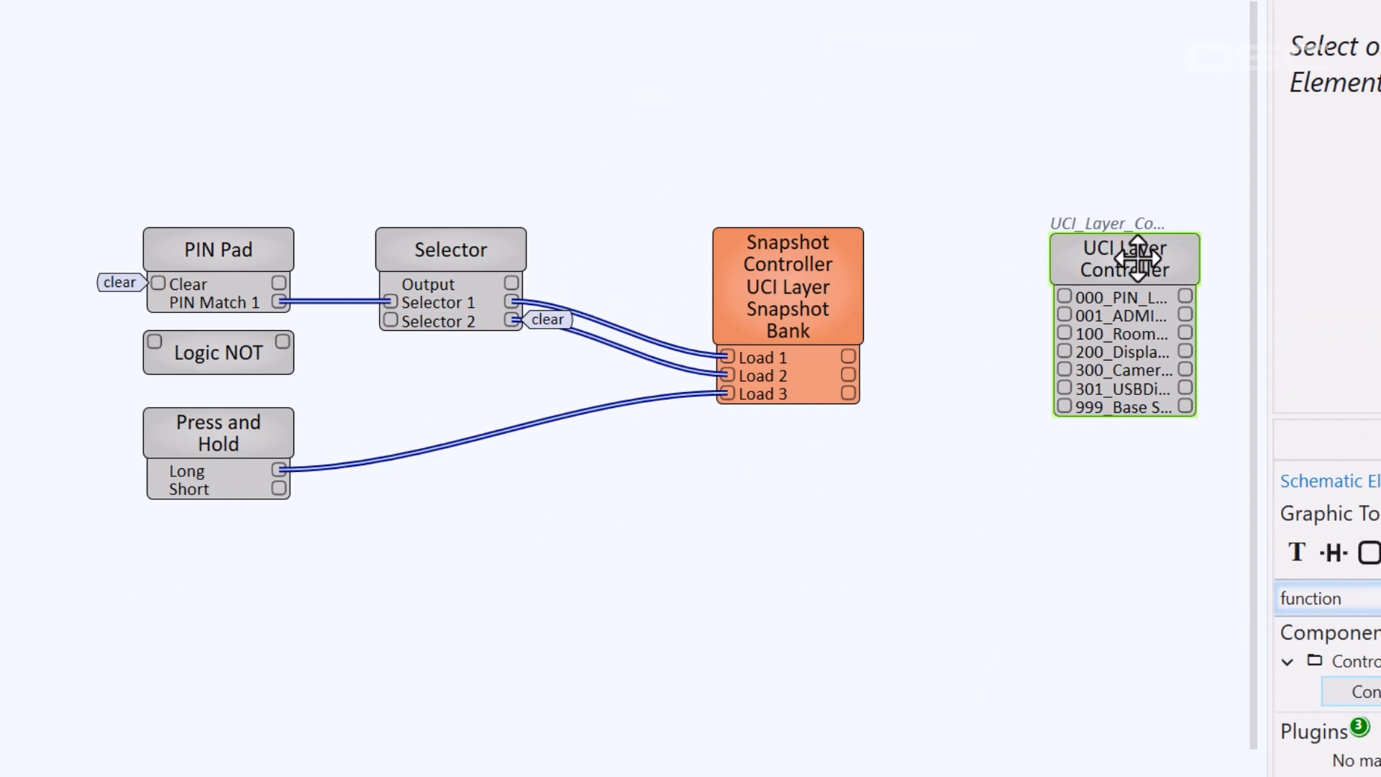